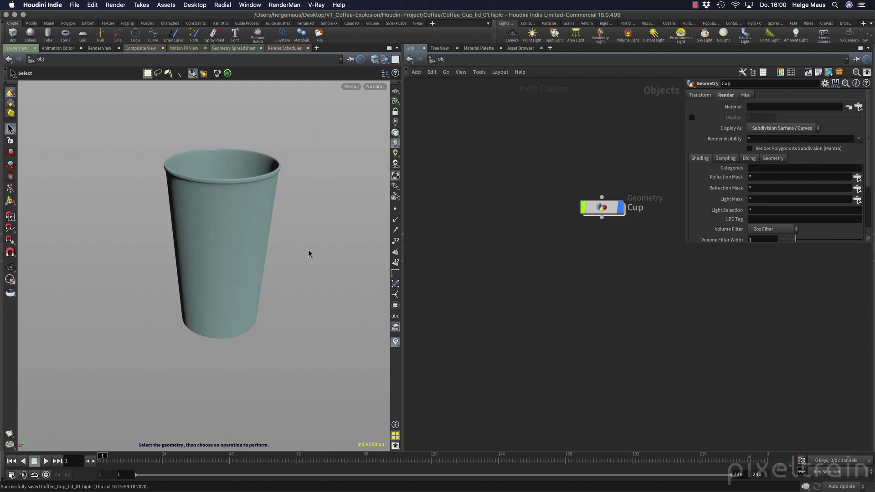
# Turn off viewport subdivision for the Cup object and open its geometry network with the whole node chain in view.
pyautogui.click(603, 208)
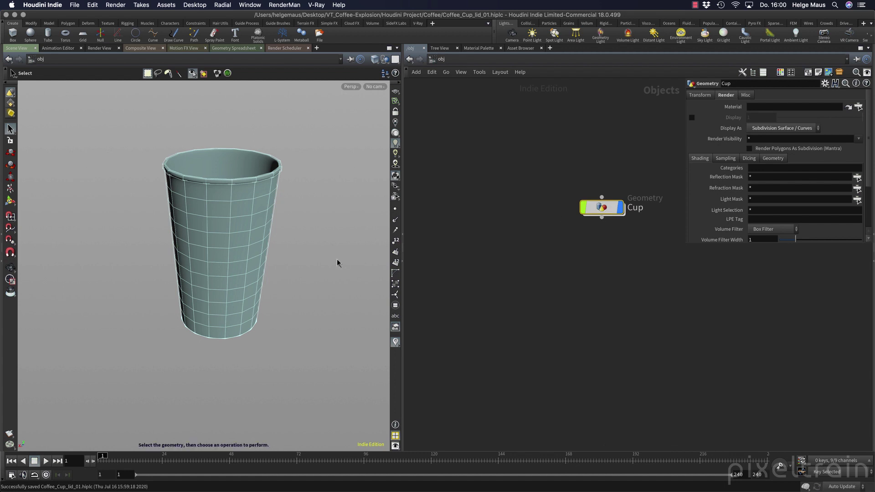
pyautogui.hotkey('shift', 'c')
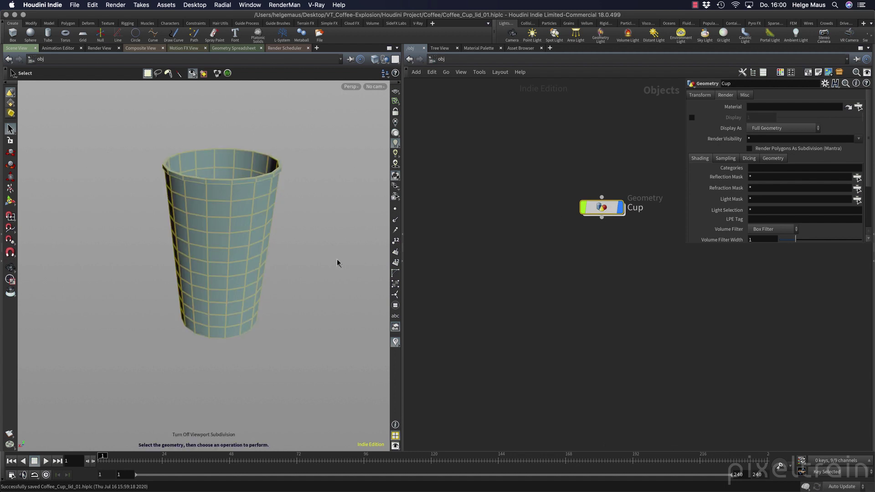
pyautogui.doubleClick(597, 210)
pyautogui.moveTo(580, 223); pyautogui.dragTo(575, 346, button='middle')
pyautogui.scroll(-2, 577, 331)
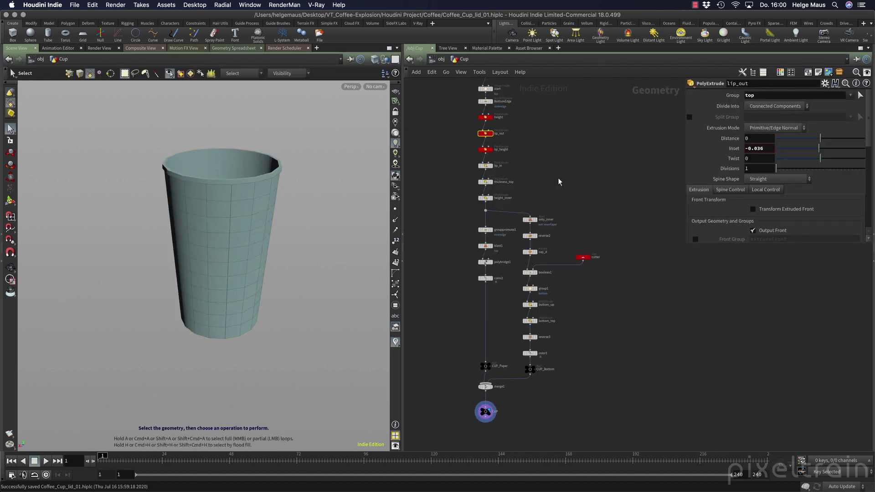
pyautogui.moveTo(558, 183); pyautogui.dragTo(608, 205, button='middle')
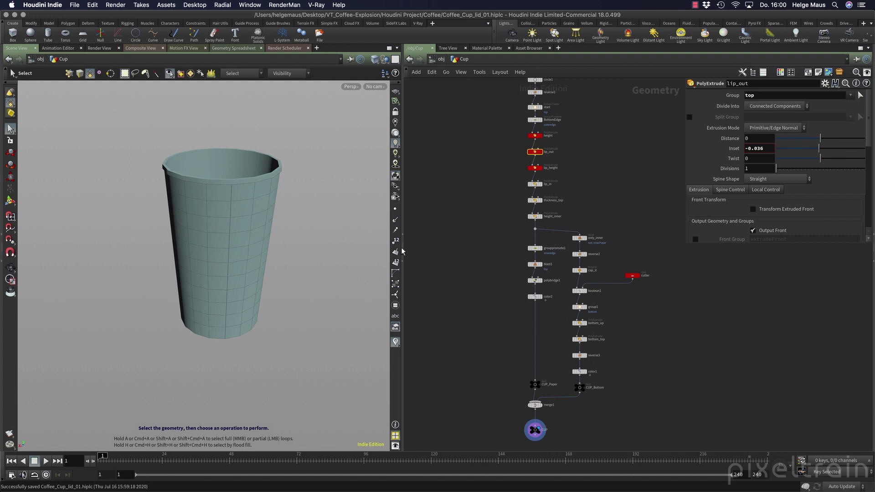
# Save the scene and display the cup with wireframe over shading in a widened 3D view, seen from below.
pyautogui.moveTo(398, 249); pyautogui.dragTo(460, 250)
pyautogui.press('super+s')
pyautogui.hotkey('shift', 'w')
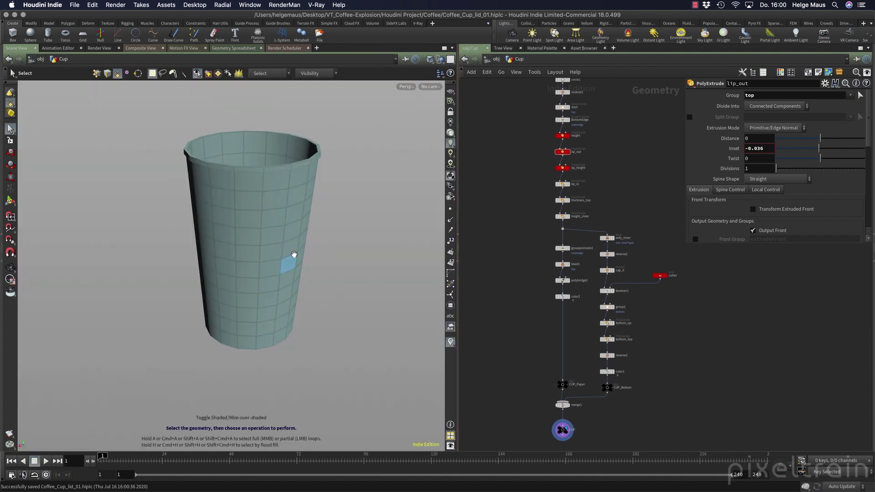
pyautogui.moveTo(293, 254)
pyautogui.keyDown('alt'); pyautogui.mouseDown()
pyautogui.moveTo(118, 207)
pyautogui.moveTo(316, 254)
pyautogui.moveTo(365, 303)
pyautogui.moveTo(252, 319)
pyautogui.moveTo(278, 192)
pyautogui.moveTo(261, 214)
pyautogui.mouseUp(); pyautogui.keyUp('alt')
pyautogui.press('s')
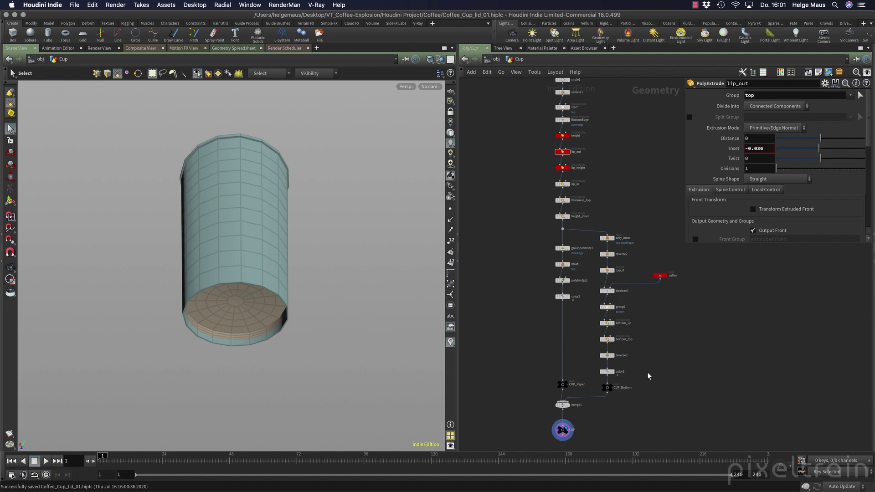
# Try 9 divisions and an inset of -0.415 on the height PolyExtrude, undoing each change.
pyautogui.moveTo(611, 124); pyautogui.dragTo(626, 211, button='middle')
pyautogui.scroll(5, 575, 242)
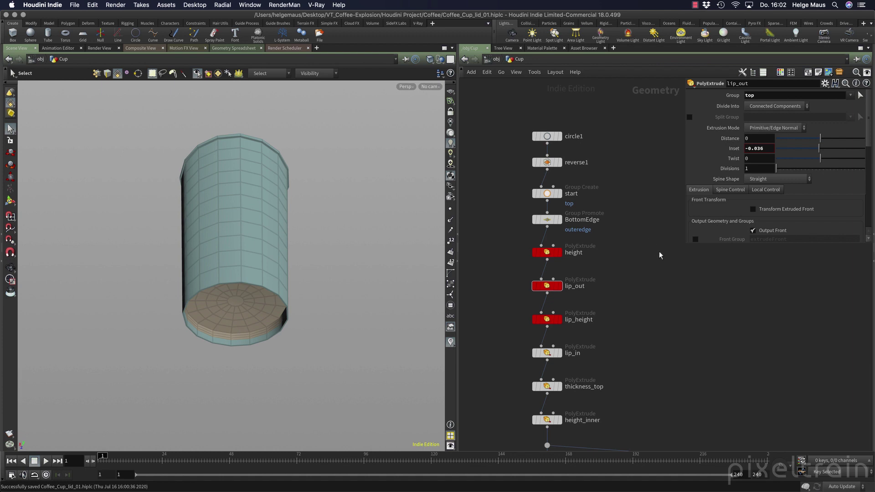
pyautogui.click(549, 253)
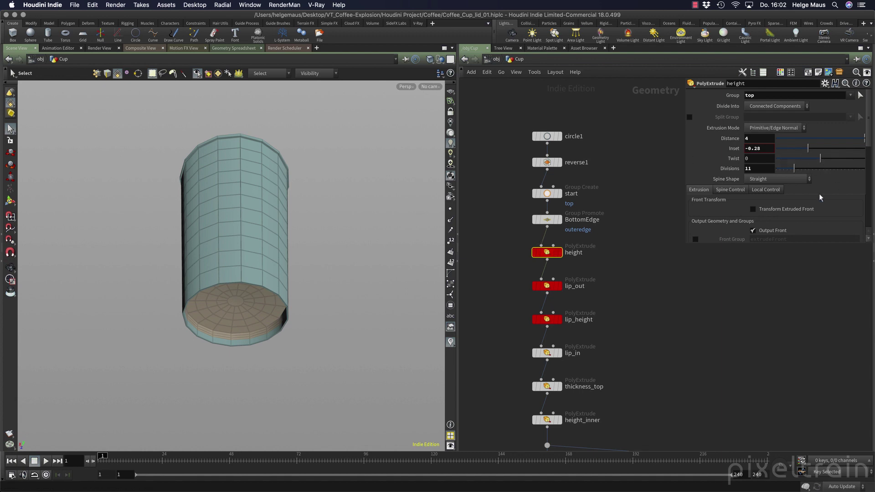
pyautogui.moveTo(794, 169)
pyautogui.mouseDown()
pyautogui.moveTo(784, 170)
pyautogui.moveTo(802, 170)
pyautogui.moveTo(791, 171)
pyautogui.mouseUp()
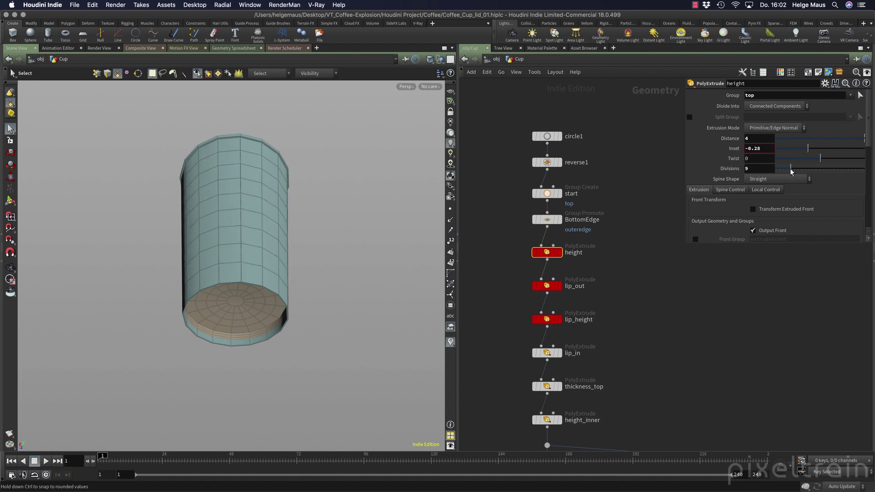
pyautogui.hotkey('ctrl', 'z')
pyautogui.hotkey('ctrl', 'z')
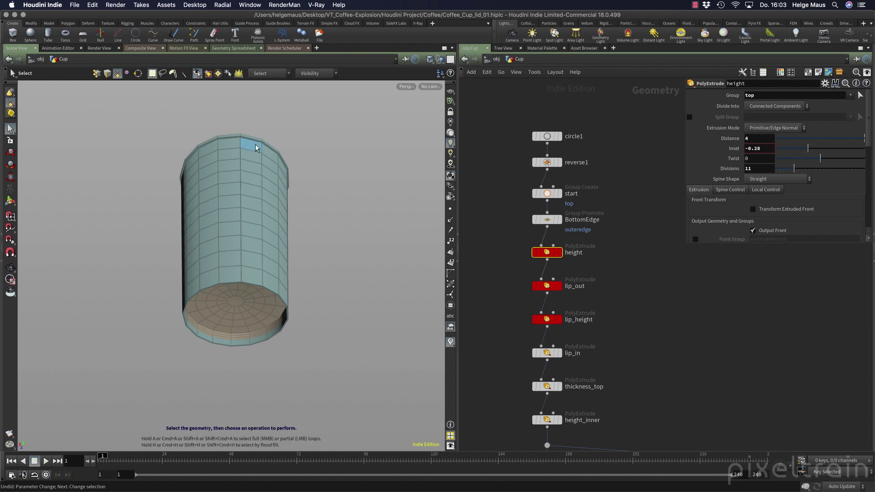
pyautogui.moveTo(807, 151)
pyautogui.mouseDown()
pyautogui.moveTo(790, 152)
pyautogui.moveTo(813, 151)
pyautogui.moveTo(803, 151)
pyautogui.mouseUp()
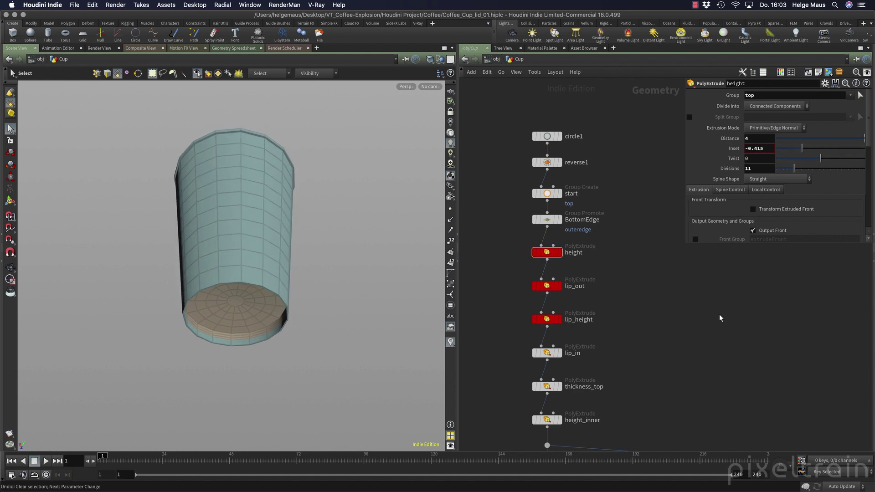
pyautogui.press('super+z')
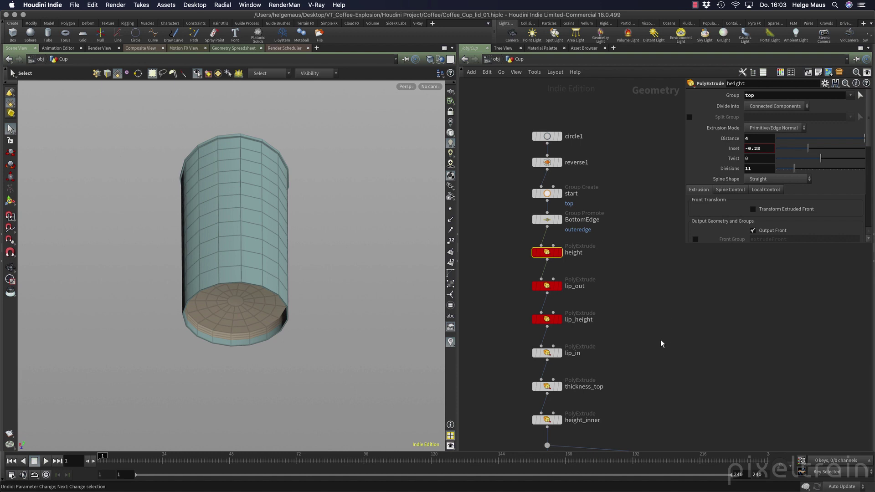
# Show the parameters of the boolean1 node and examine the recessed bottom of the cup from below.
pyautogui.moveTo(661, 340); pyautogui.dragTo(635, 188, button='middle')
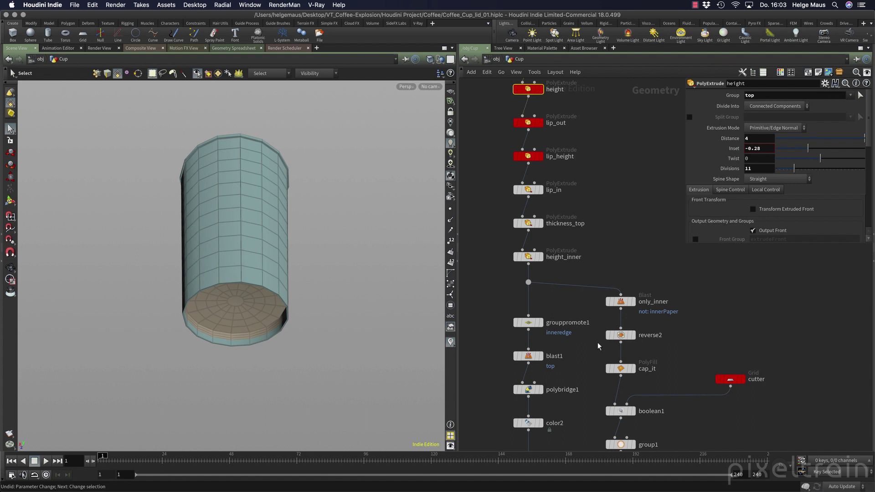
pyautogui.scroll(-3, 606, 339)
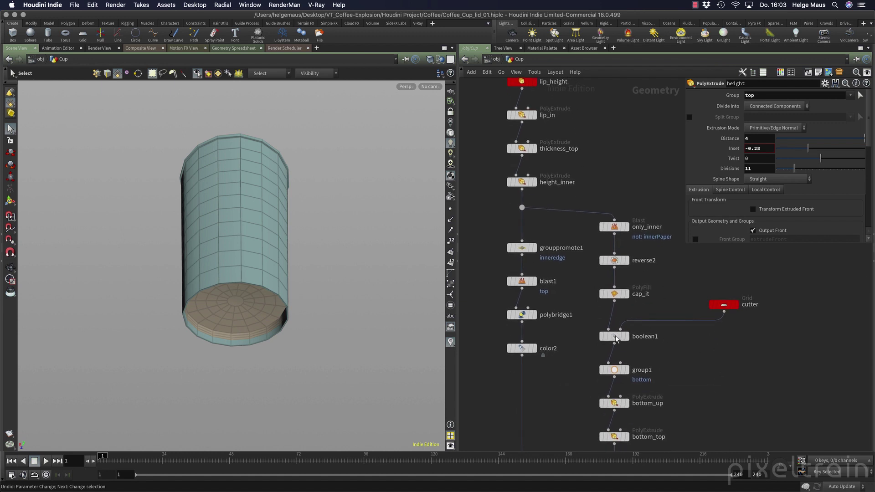
pyautogui.click(615, 337)
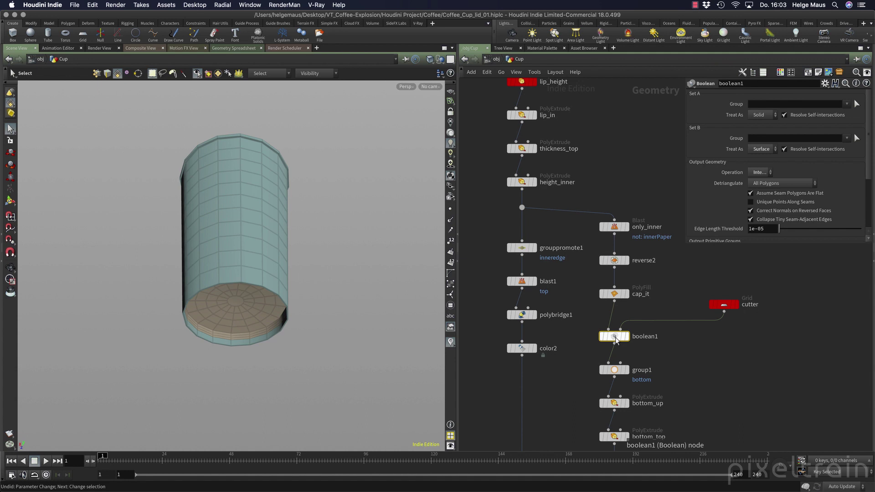
pyautogui.keyDown('alt'); pyautogui.moveTo(273, 218); pyautogui.dragTo(232, 321); pyautogui.keyUp('alt')
pyautogui.press('s')
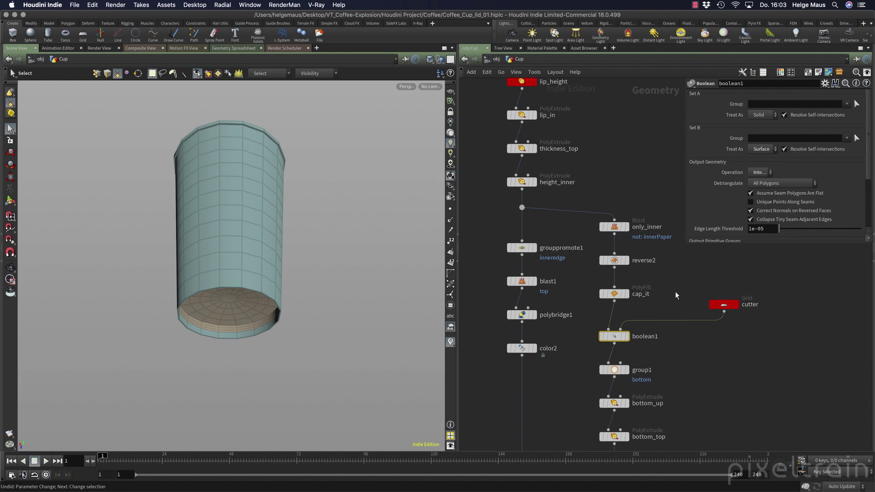
# Display the output of the height_inner PolyExtrude and show its parameters.
pyautogui.click(535, 183)
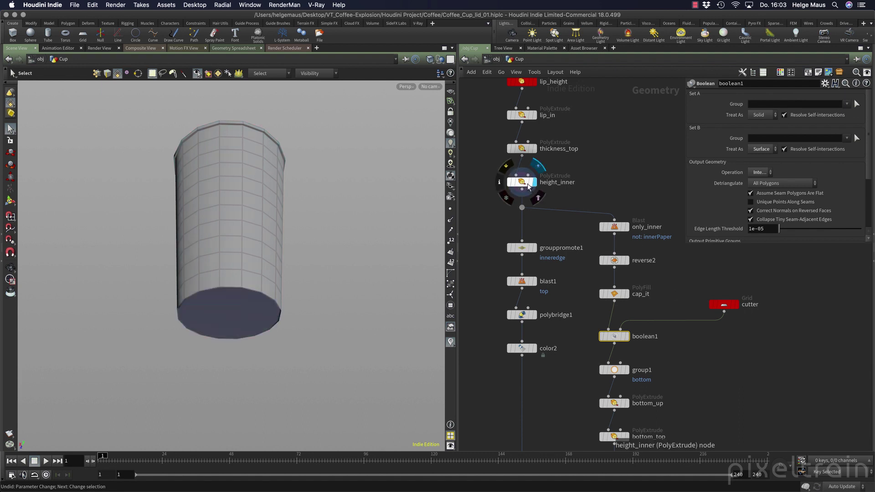
pyautogui.click(527, 184)
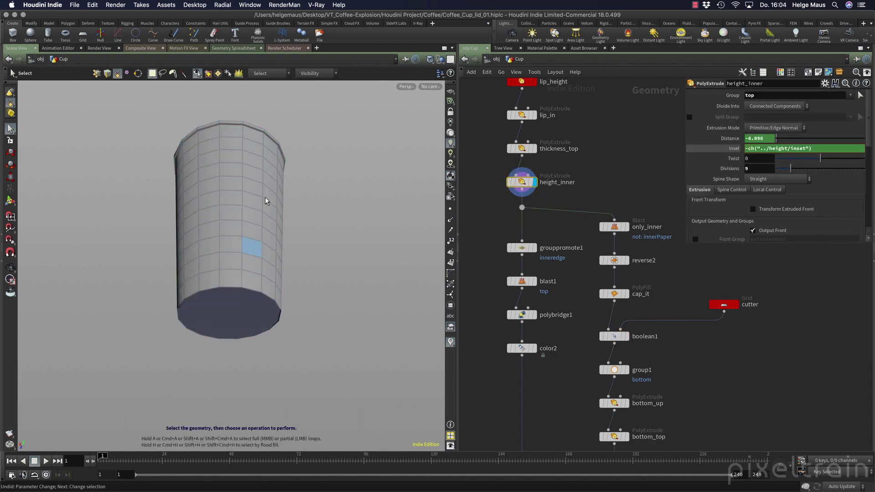
pyautogui.click(241, 325)
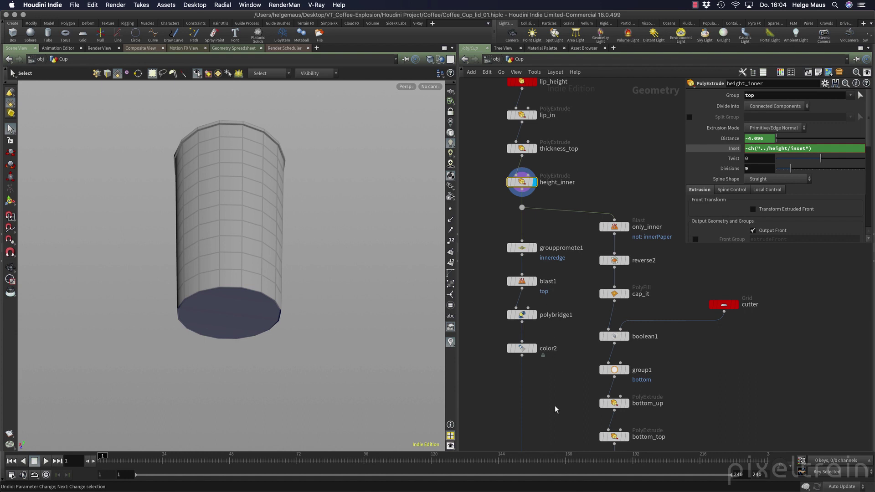
# Display the output of the color2 node and examine the open paper wall up close from below.
pyautogui.click(534, 349)
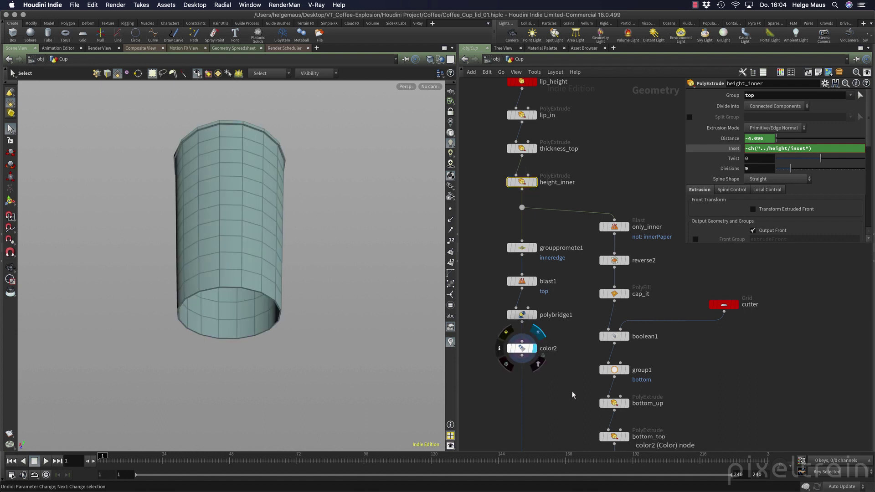
pyautogui.keyDown('alt'); pyautogui.moveTo(235, 283); pyautogui.dragTo(347, 272, button='right'); pyautogui.keyUp('alt')
pyautogui.keyDown('alt'); pyautogui.moveTo(347, 271); pyautogui.dragTo(272, 233); pyautogui.keyUp('alt')
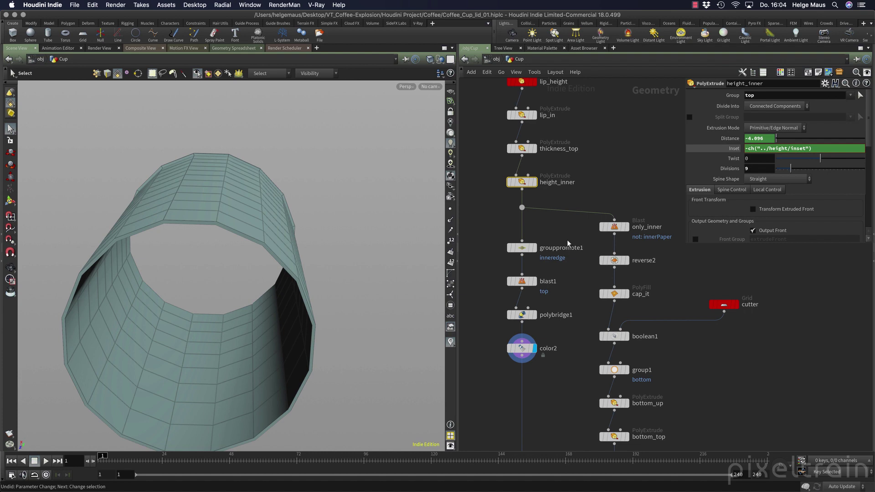
# Step the display through the inner branch, from only_inner to reverse2 and then cap_it.
pyautogui.click(616, 227)
pyautogui.press('r')
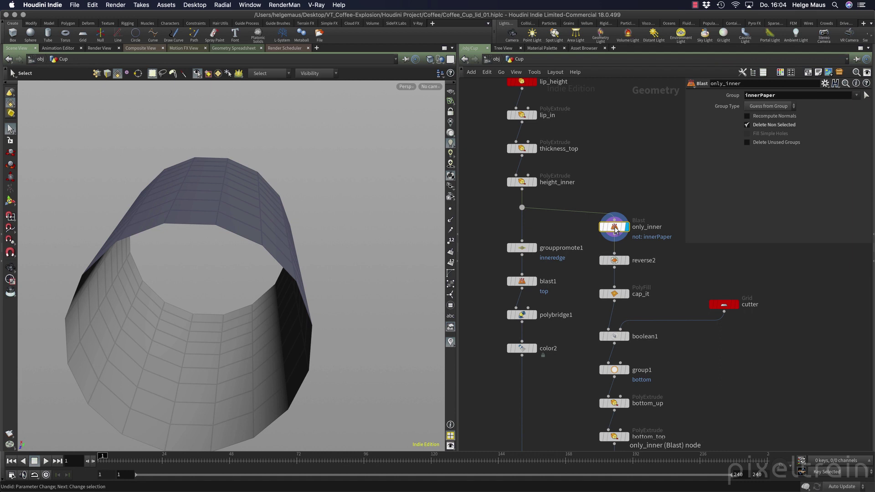
pyautogui.moveTo(716, 268); pyautogui.dragTo(657, 277, button='middle')
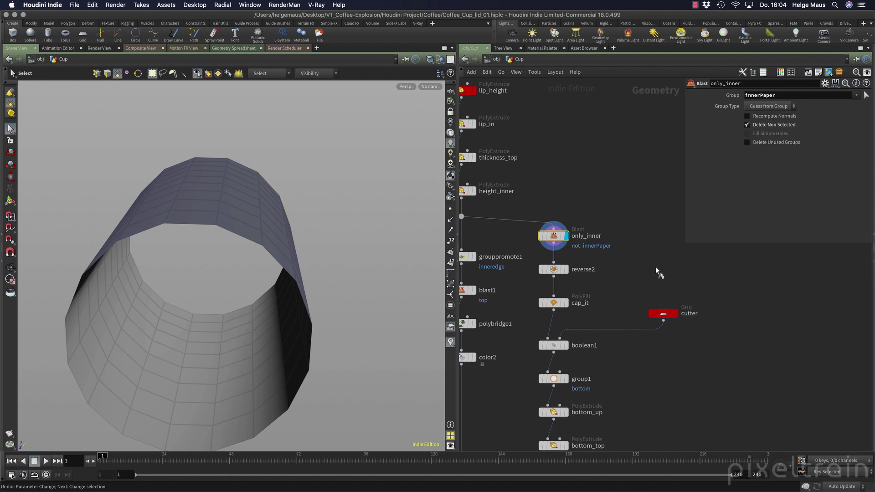
pyautogui.press('r')
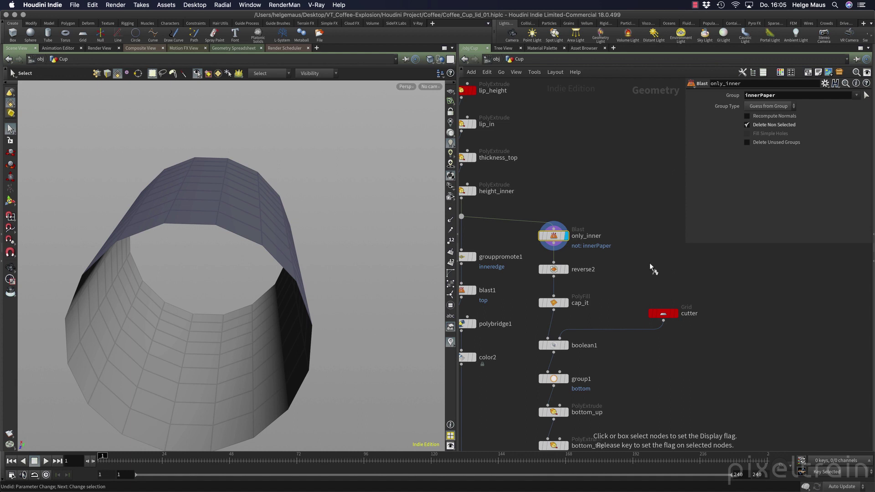
pyautogui.moveTo(661, 259); pyautogui.dragTo(537, 281)
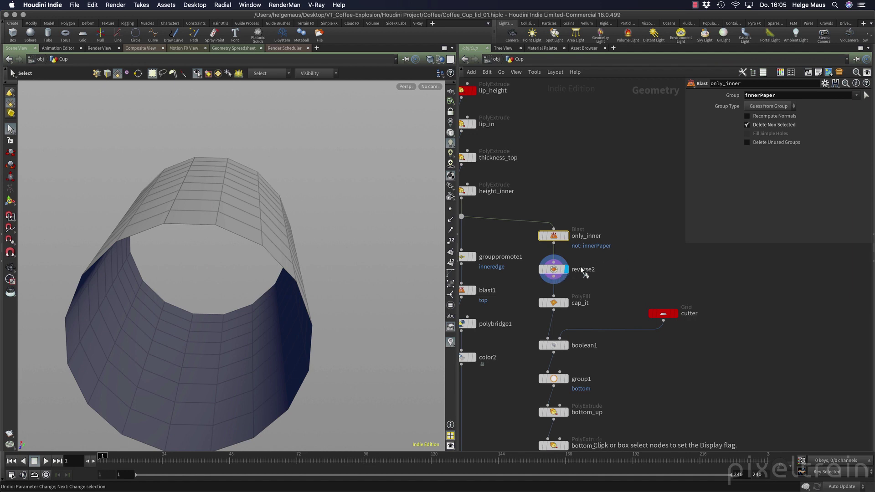
pyautogui.click(556, 305)
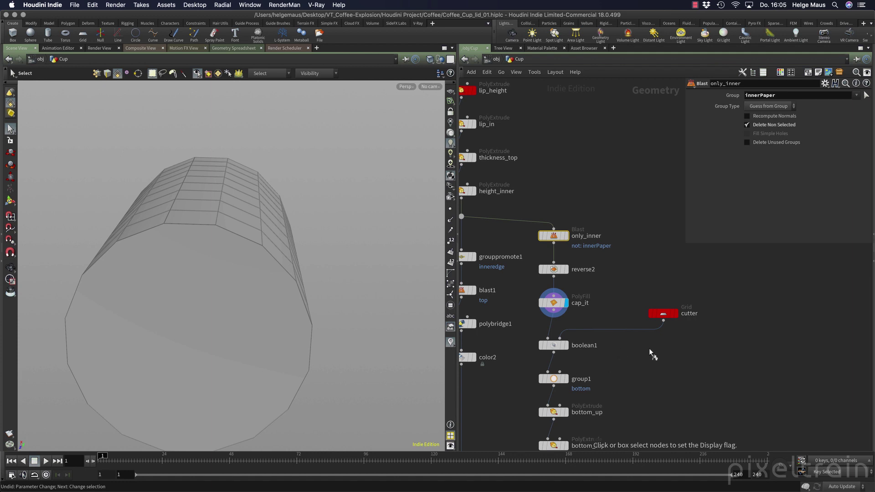
# Display the output of boolean1 and show its parameters in a widened parameter area.
pyautogui.moveTo(674, 358); pyautogui.dragTo(552, 344)
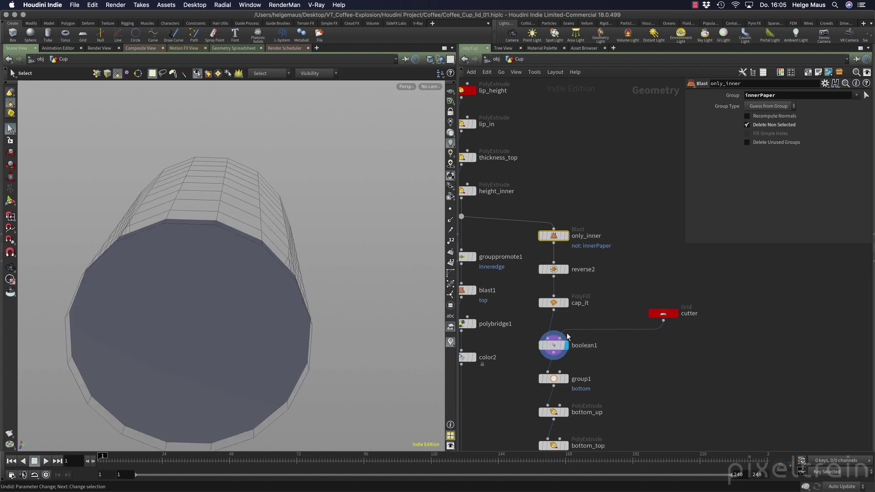
pyautogui.moveTo(296, 324)
pyautogui.keyDown('alt'); pyautogui.mouseDown()
pyautogui.moveTo(273, 356)
pyautogui.moveTo(272, 401)
pyautogui.moveTo(285, 387)
pyautogui.moveTo(301, 317)
pyautogui.mouseUp(); pyautogui.keyUp('alt')
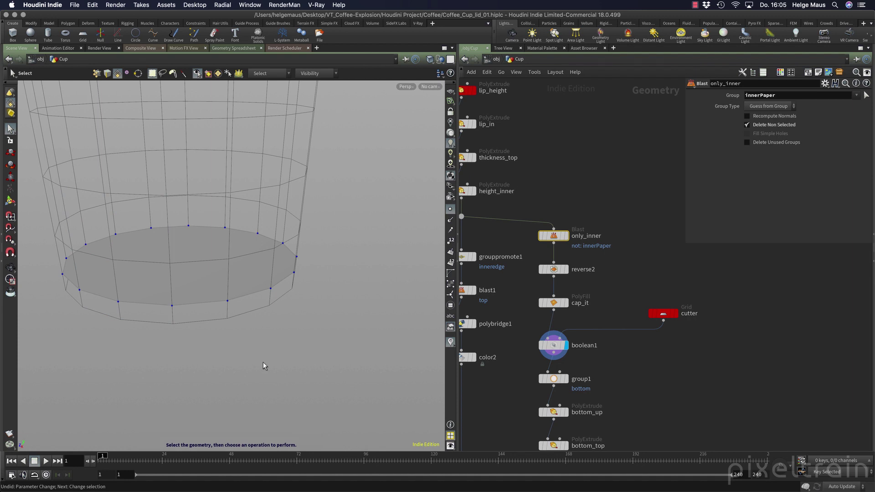
pyautogui.click(554, 346)
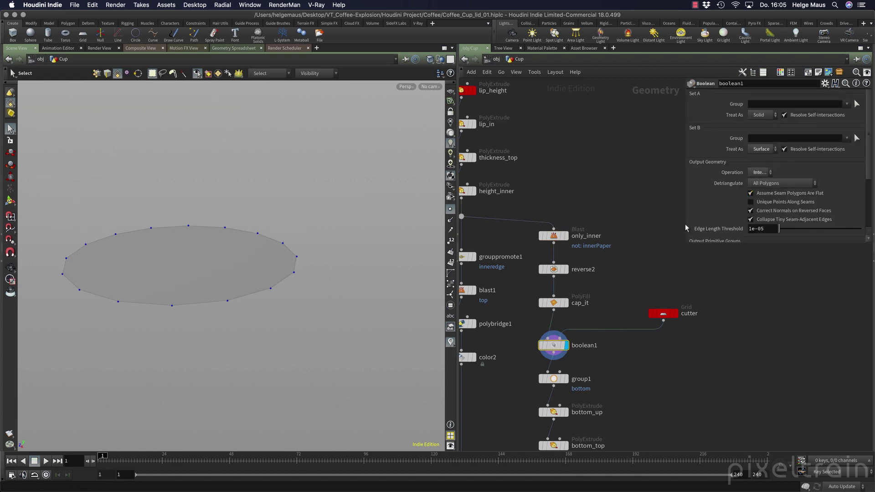
pyautogui.moveTo(685, 224); pyautogui.dragTo(643, 223)
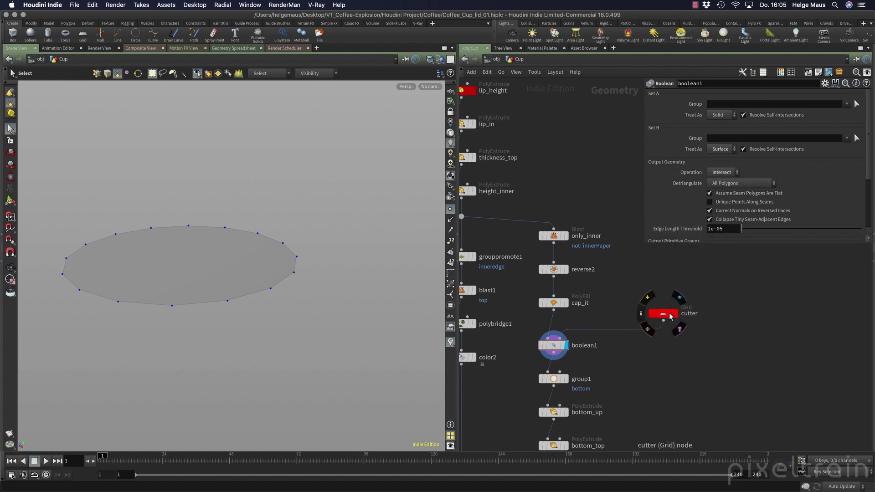
# Turn on the template flag of the CUP_Paper node to overlay the paper wall in the 3D view.
pyautogui.moveTo(626, 384); pyautogui.dragTo(755, 378, button='middle')
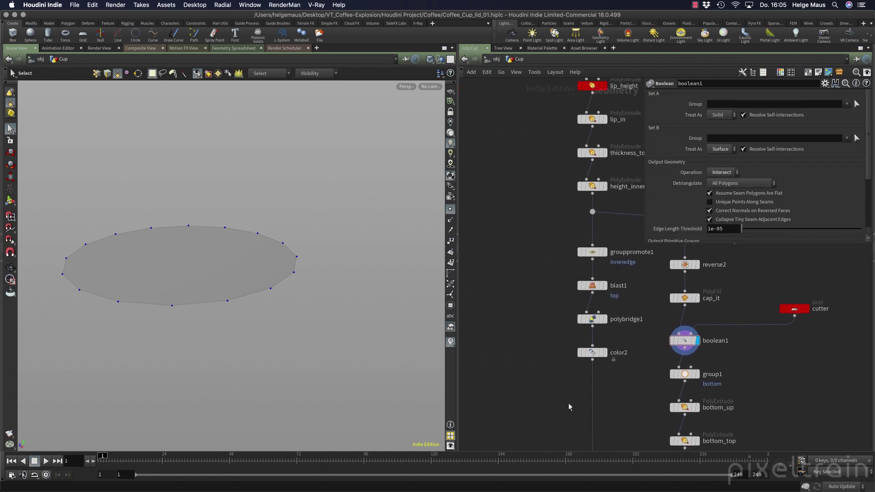
pyautogui.moveTo(569, 404); pyautogui.dragTo(545, 236, button='middle')
pyautogui.press('e')
pyautogui.moveTo(514, 318); pyautogui.dragTo(577, 356)
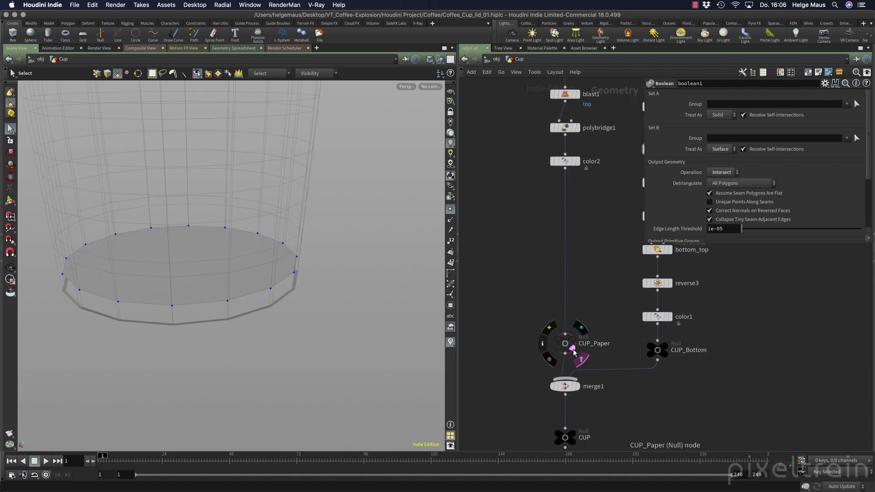
# Keep boolean1 as the displayed node and select the cutter grid to show its parameters.
pyautogui.moveTo(733, 353); pyautogui.dragTo(678, 412, button='middle')
pyautogui.moveTo(680, 309); pyautogui.dragTo(646, 395, button='middle')
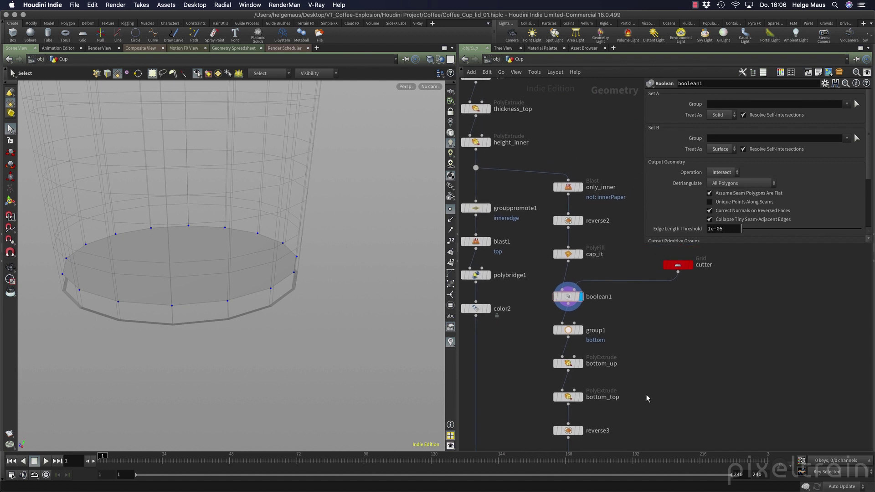
pyautogui.press('e')
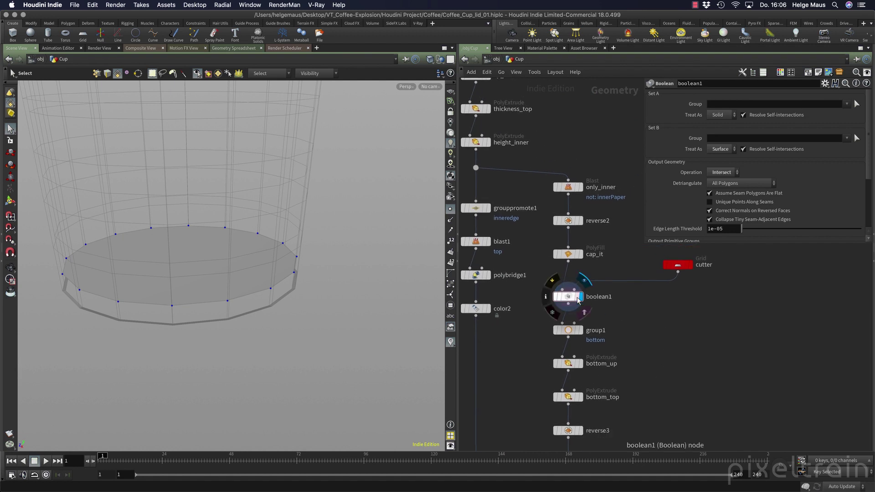
pyautogui.press('r')
pyautogui.moveTo(535, 288); pyautogui.dragTo(596, 309)
pyautogui.click(677, 265)
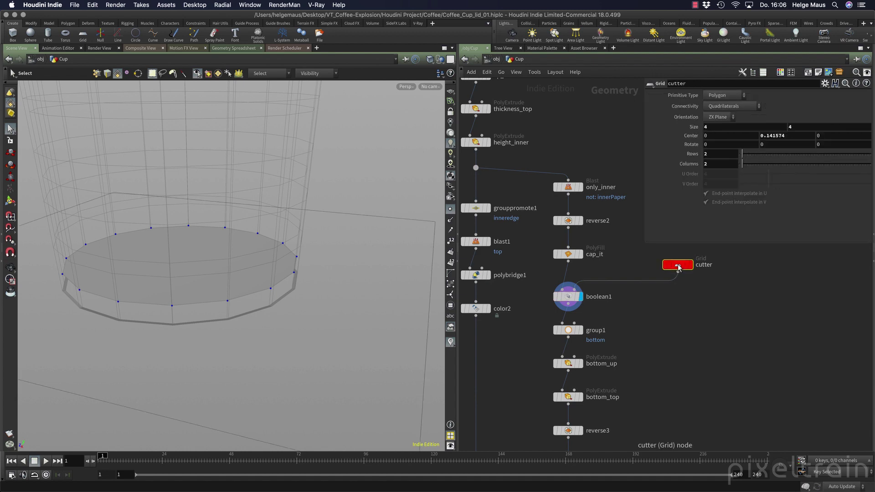
# Activate the cutter grid's viewport handle and raise the grid to a Y center of 0.184177.
pyautogui.press('Return')
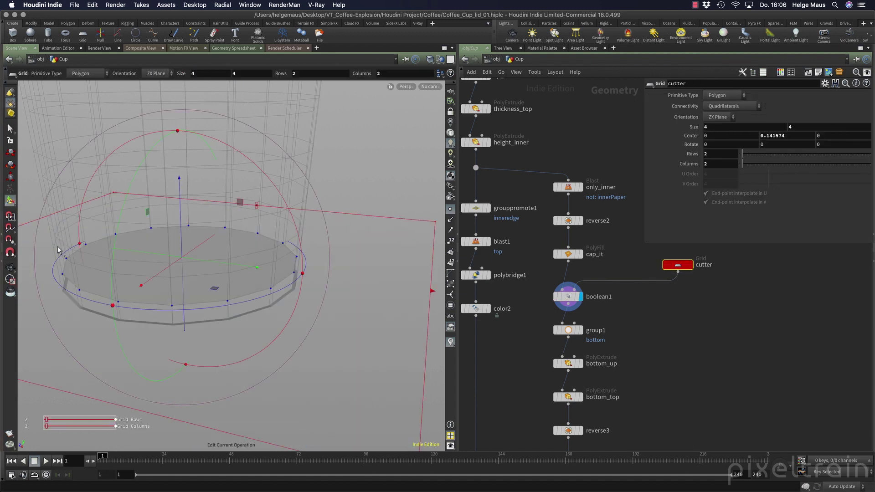
pyautogui.keyDown('alt'); pyautogui.moveTo(58, 250); pyautogui.dragTo(179, 214); pyautogui.keyUp('alt')
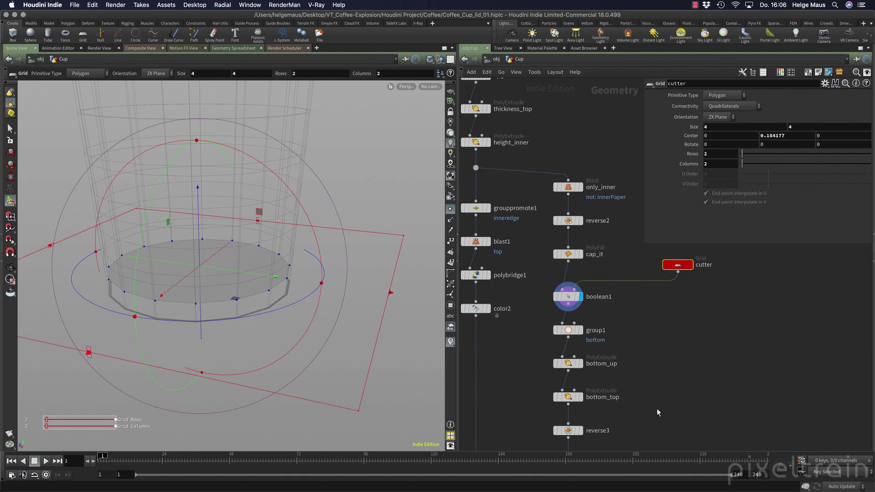
# Turn off the template flag of CUP_Paper and display the output of the final CUP node.
pyautogui.scroll(-5, 658, 408)
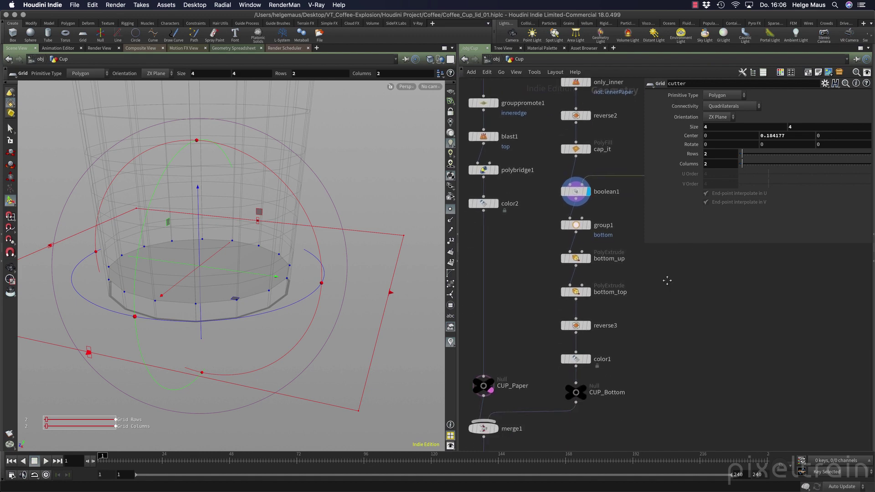
pyautogui.scroll(-3, 661, 337)
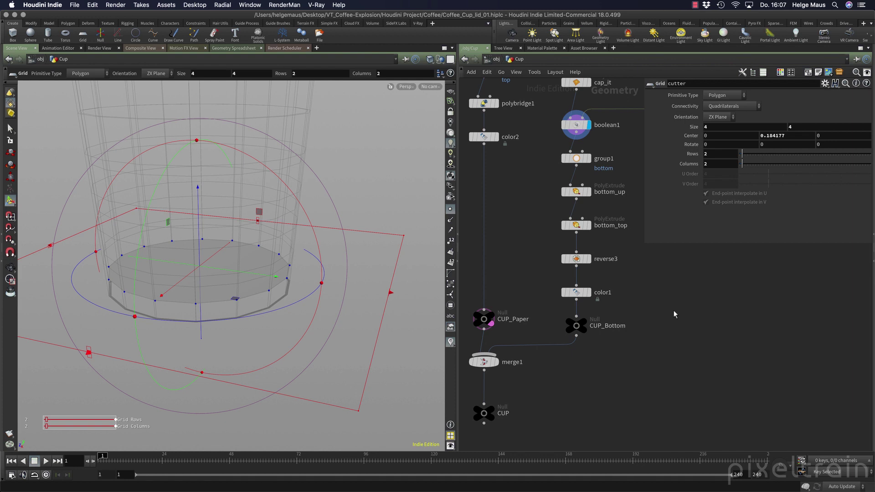
pyautogui.press('e')
pyautogui.moveTo(534, 291); pyautogui.dragTo(462, 328)
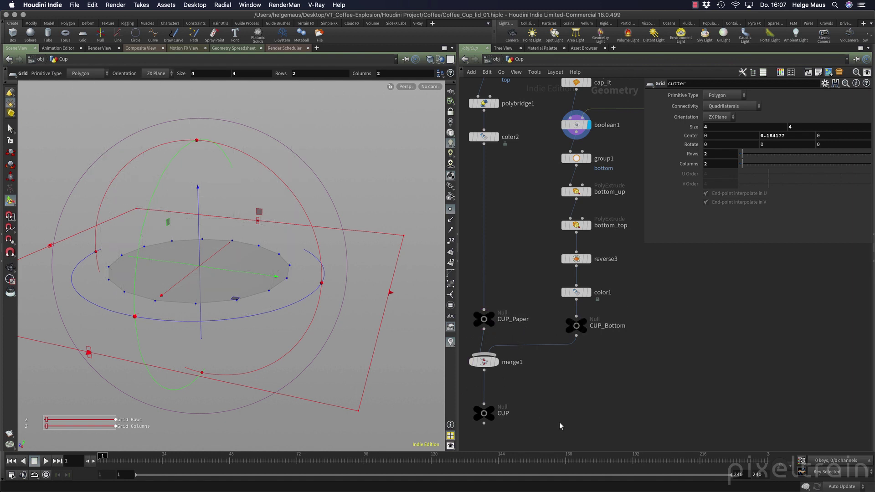
pyautogui.press('r')
pyautogui.moveTo(550, 400); pyautogui.dragTo(473, 426)
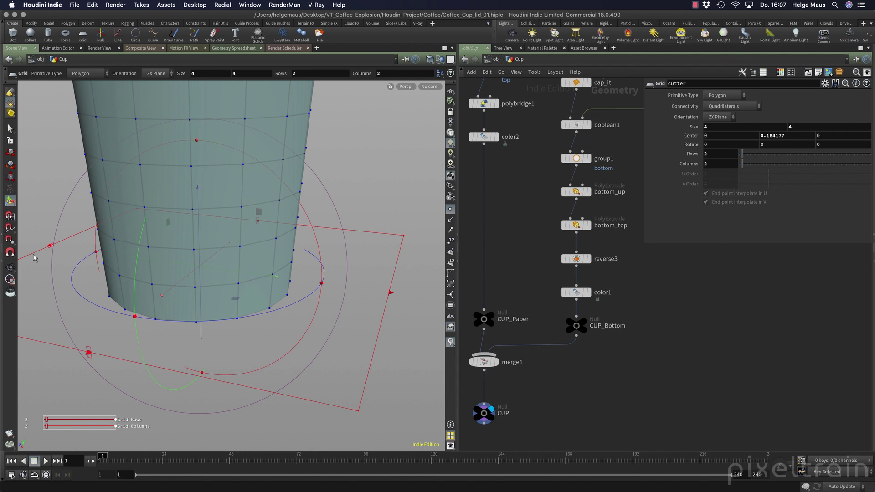
# Leave the grid handle and save the scene file with the complete cup in view.
pyautogui.press('Escape')
pyautogui.moveTo(333, 313); pyautogui.dragTo(103, 305, button='right')
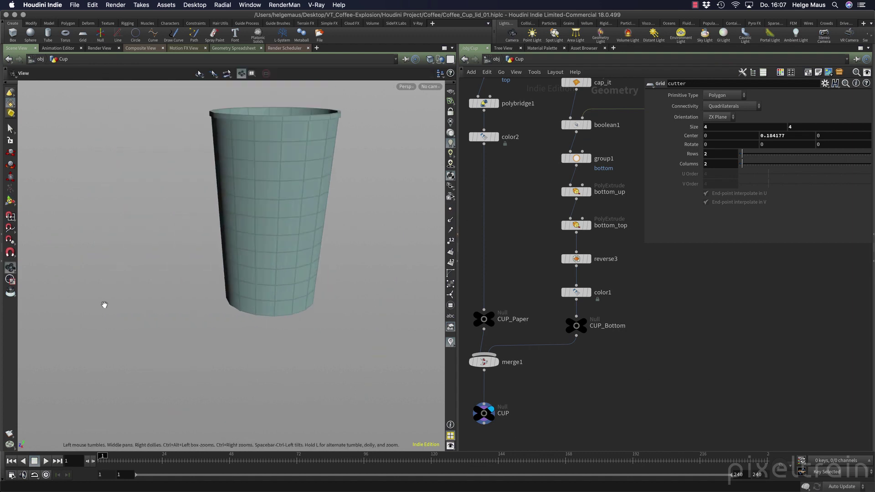
pyautogui.moveTo(193, 262); pyautogui.dragTo(211, 308, button='middle')
pyautogui.moveTo(246, 314); pyautogui.dragTo(240, 294)
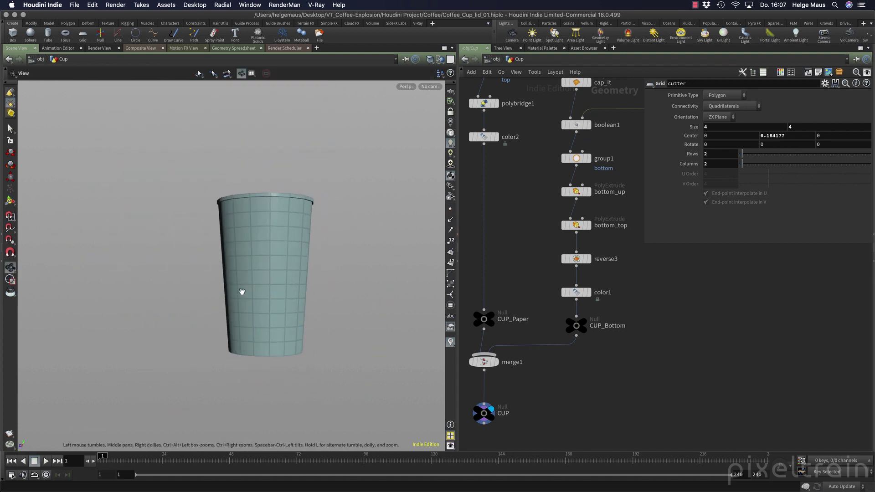
pyautogui.hotkey('ctrl', 's')
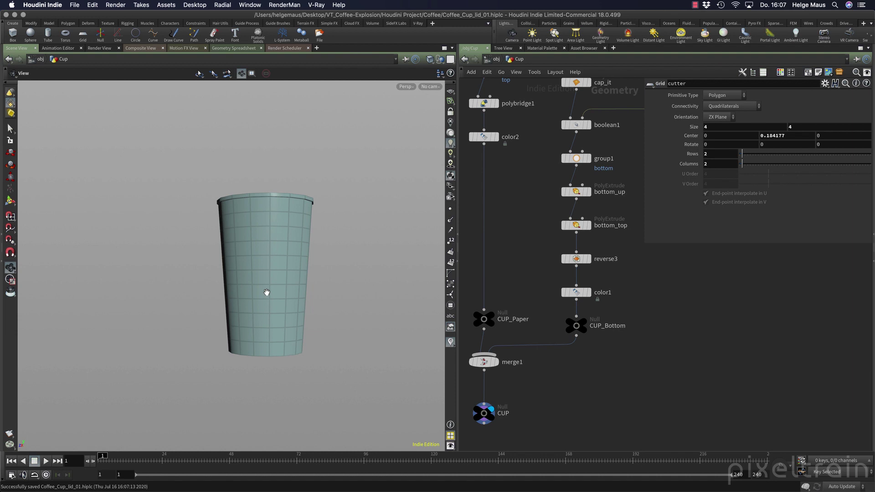
# Examine the open rim and inner wall of the complete cup from above.
pyautogui.moveTo(387, 254); pyautogui.dragTo(275, 211)
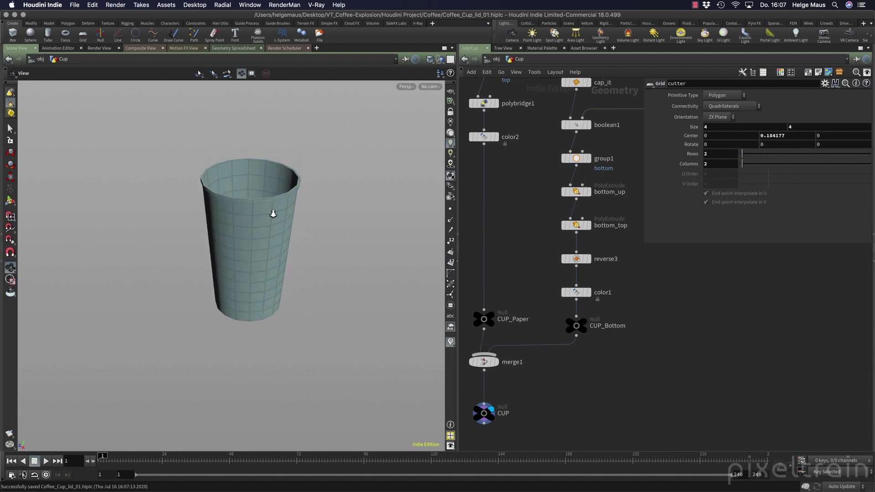
pyautogui.moveTo(275, 211); pyautogui.dragTo(337, 213, button='right')
pyautogui.moveTo(336, 212); pyautogui.dragTo(340, 238, button='middle')
pyautogui.moveTo(297, 243); pyautogui.dragTo(325, 237)
pyautogui.moveTo(307, 233); pyautogui.dragTo(385, 205, button='right')
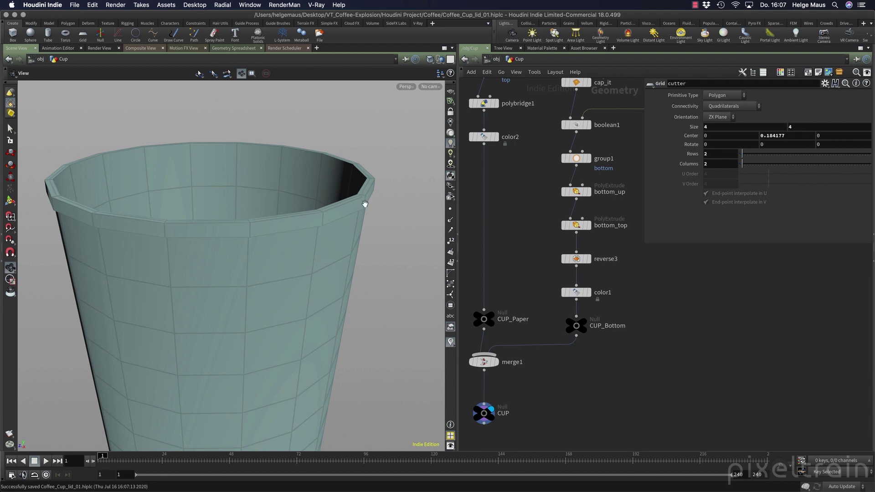
# Examine the reference photos of paper cups, comparing the open rim with the lidded cups and the lid's fit on the ESPRESSO COFFEE cup.
pyautogui.click(141, 49)
pyautogui.scroll(-4, 152, 223)
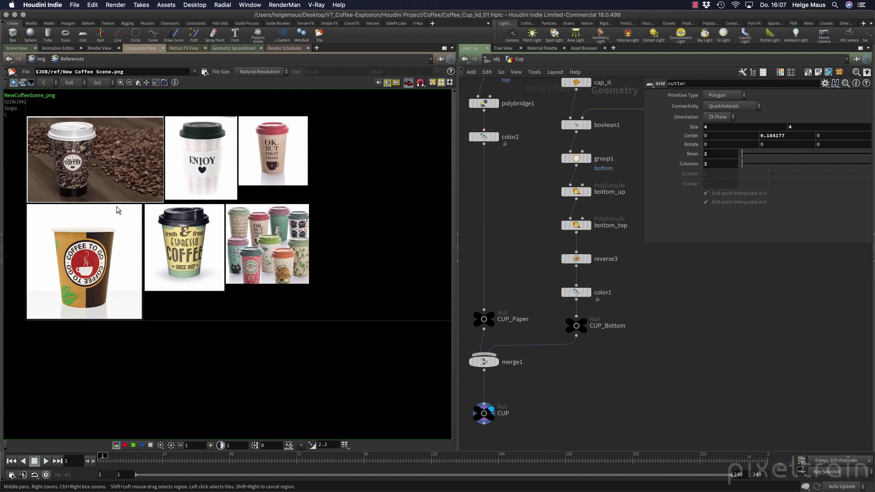
pyautogui.scroll(5, 117, 207)
pyautogui.moveTo(118, 208); pyautogui.dragTo(192, 240, button='middle')
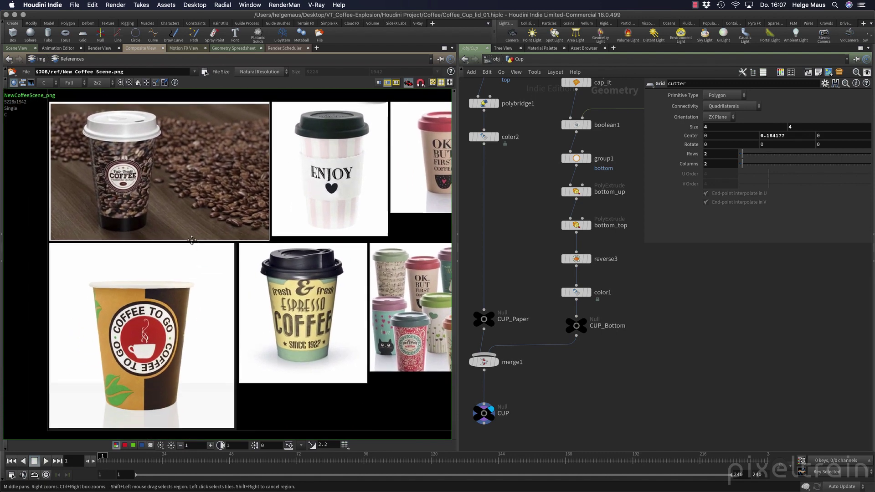
pyautogui.scroll(3, 182, 246)
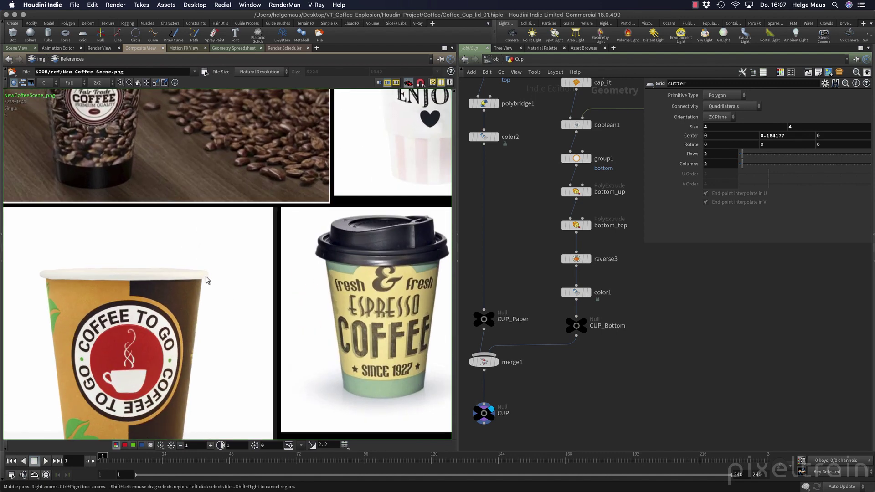
pyautogui.moveTo(362, 238); pyautogui.dragTo(264, 338, button='middle')
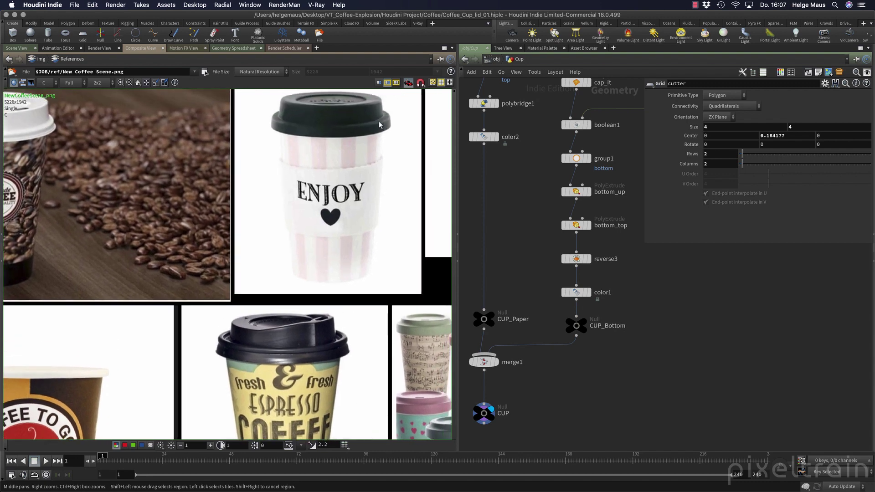
pyautogui.moveTo(291, 268); pyautogui.dragTo(305, 158, button='middle')
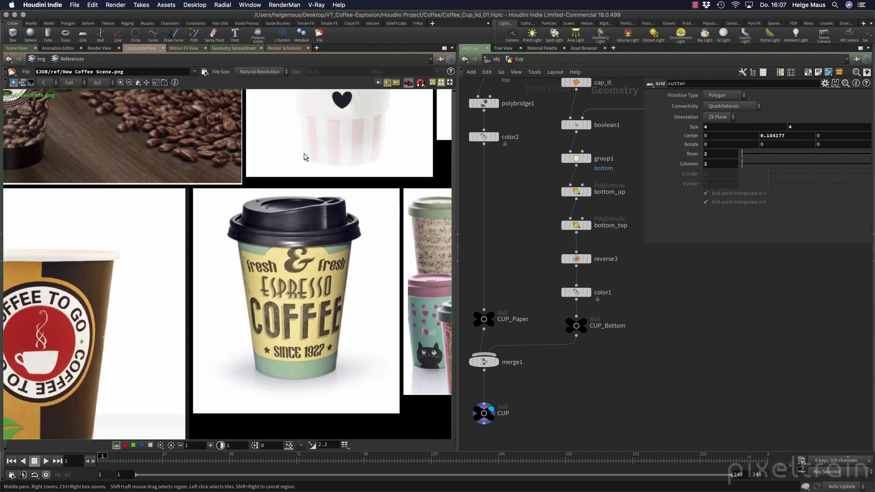
pyautogui.scroll(2, 282, 212)
pyautogui.moveTo(212, 246); pyautogui.dragTo(218, 245, button='middle')
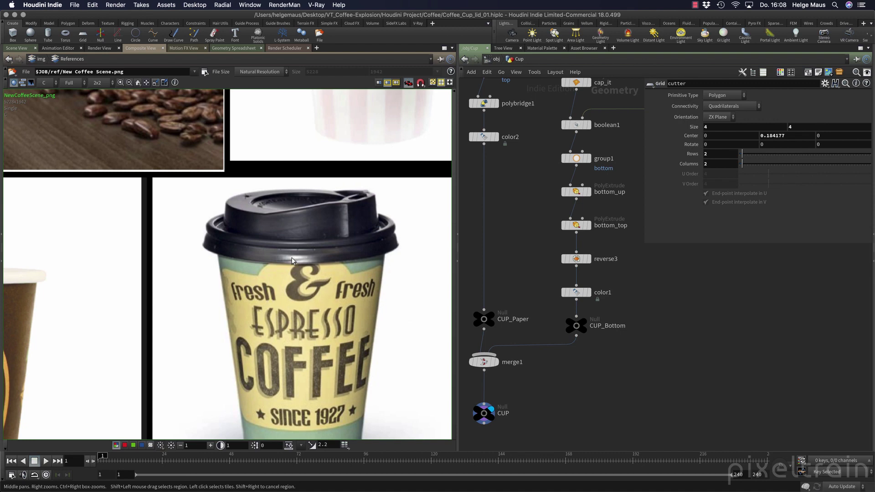
pyautogui.scroll(-5, 292, 260)
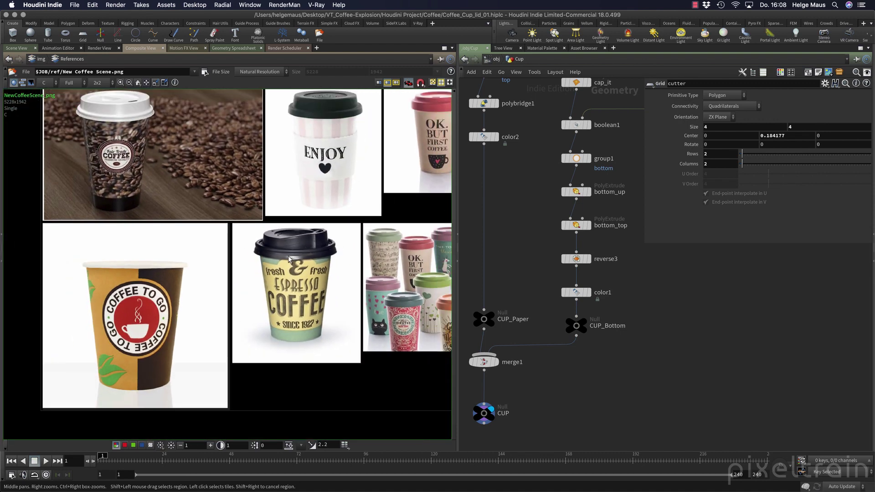
pyautogui.moveTo(284, 205); pyautogui.dragTo(326, 248, button='middle')
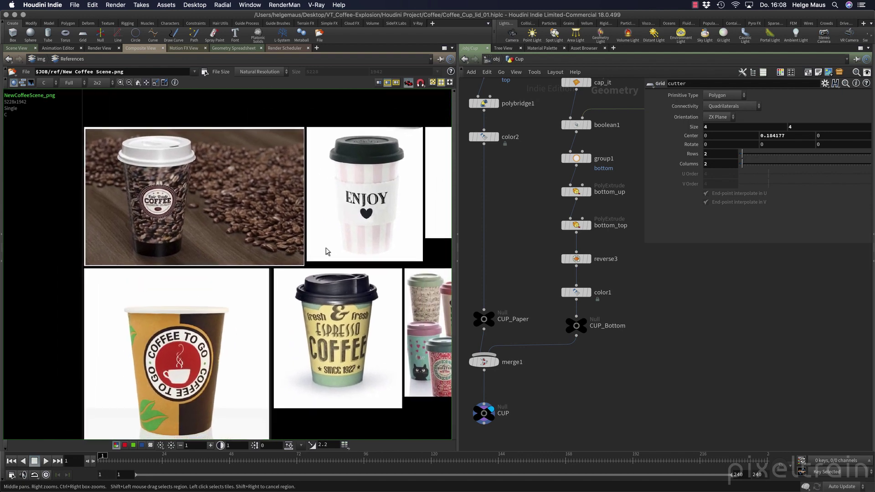
# Return to the 3D scene and inspect the outer lip and its underside at the cup's rim.
pyautogui.click(16, 48)
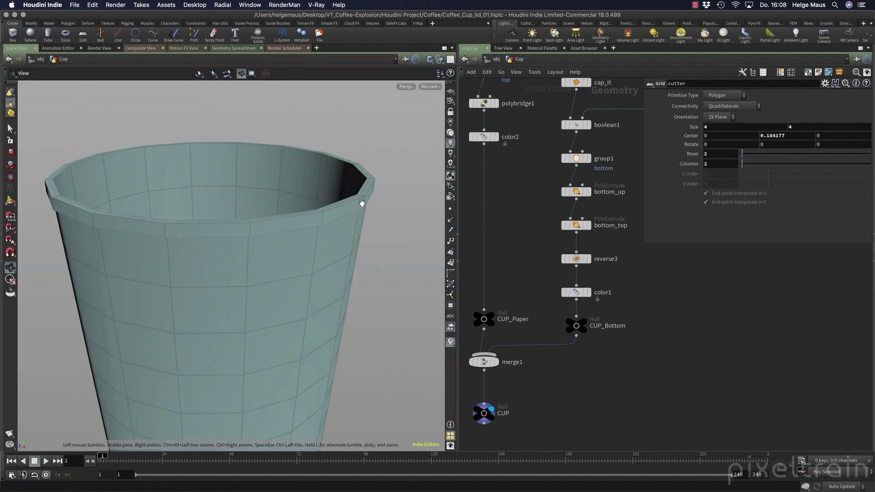
pyautogui.scroll(10, 355, 239)
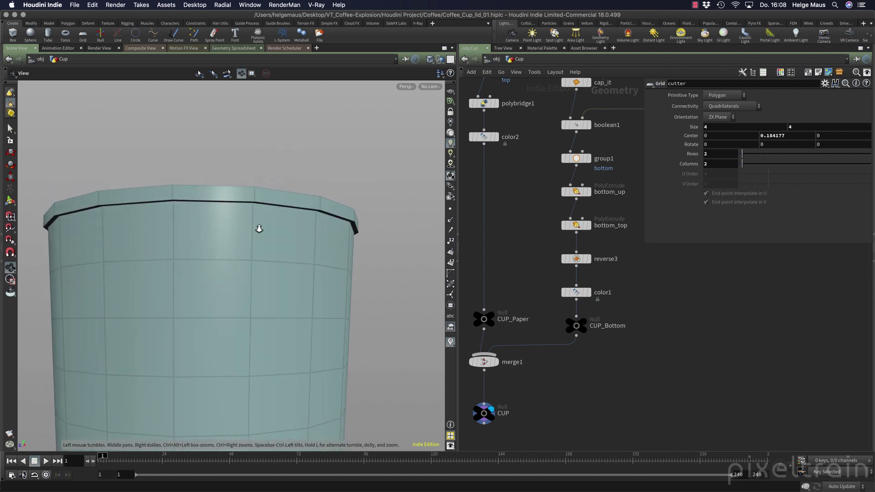
pyautogui.moveTo(332, 225); pyautogui.dragTo(330, 236, button='middle')
pyautogui.moveTo(330, 236); pyautogui.dragTo(346, 241)
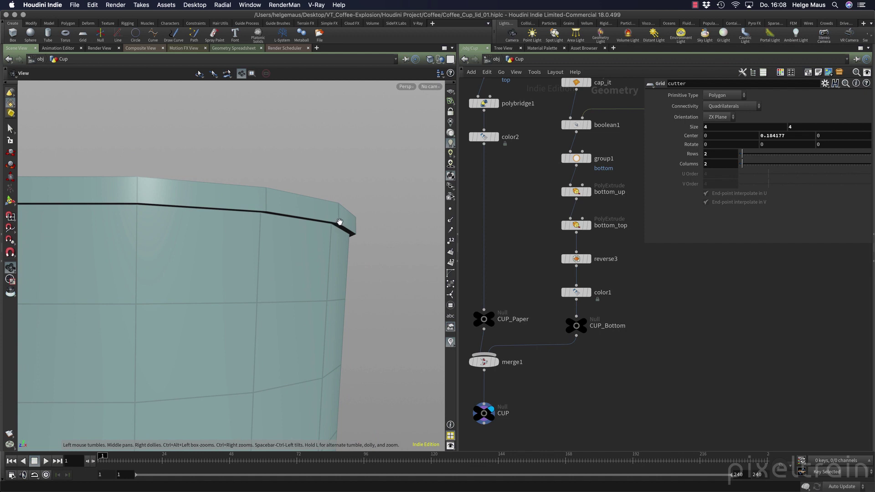
# Narrow the parameter area to give the upper node chain around the red lip nodes more room.
pyautogui.scroll(-5, 680, 380)
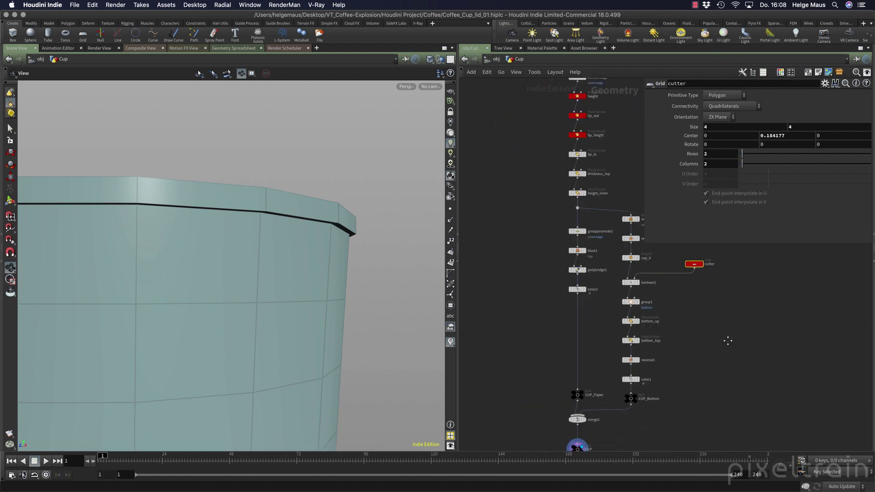
pyautogui.moveTo(728, 341); pyautogui.dragTo(684, 414, button='middle')
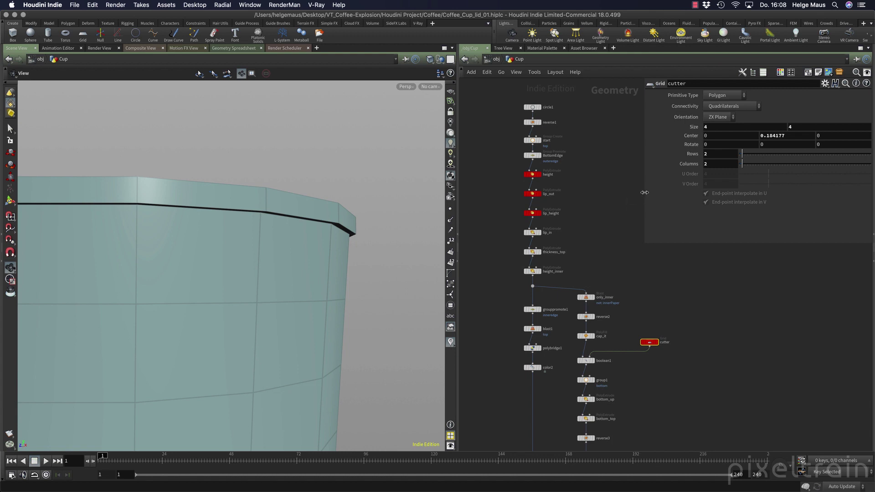
pyautogui.moveTo(644, 196); pyautogui.dragTo(711, 197)
pyautogui.scroll(3, 601, 201)
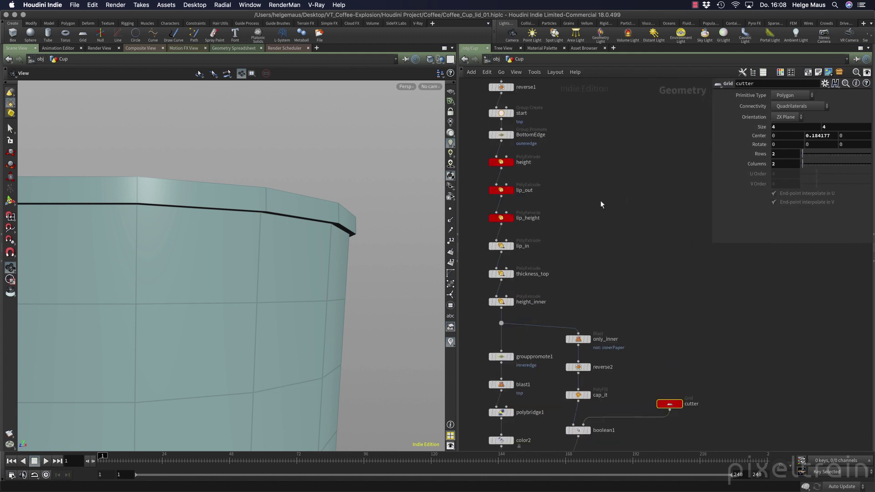
pyautogui.moveTo(600, 201); pyautogui.dragTo(648, 211, button='middle')
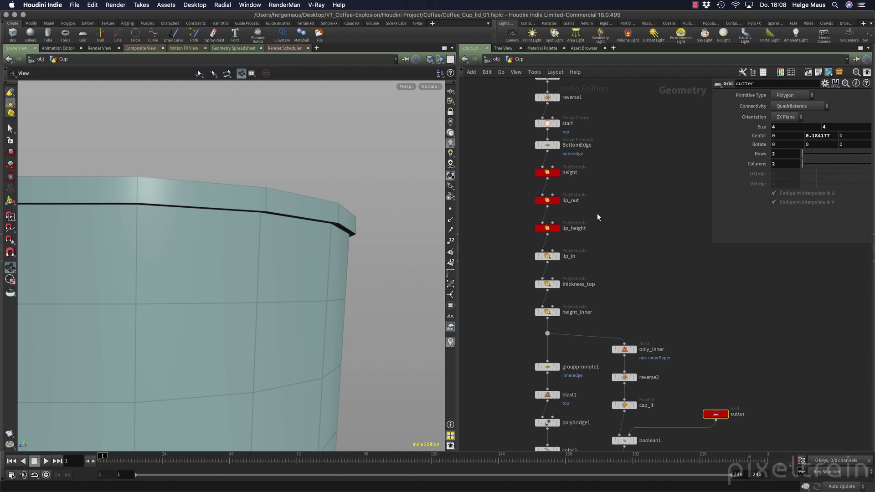
# Step the display from BottomEdge to height and inspect the whole extruded cup body.
pyautogui.press('r')
pyautogui.click(547, 145)
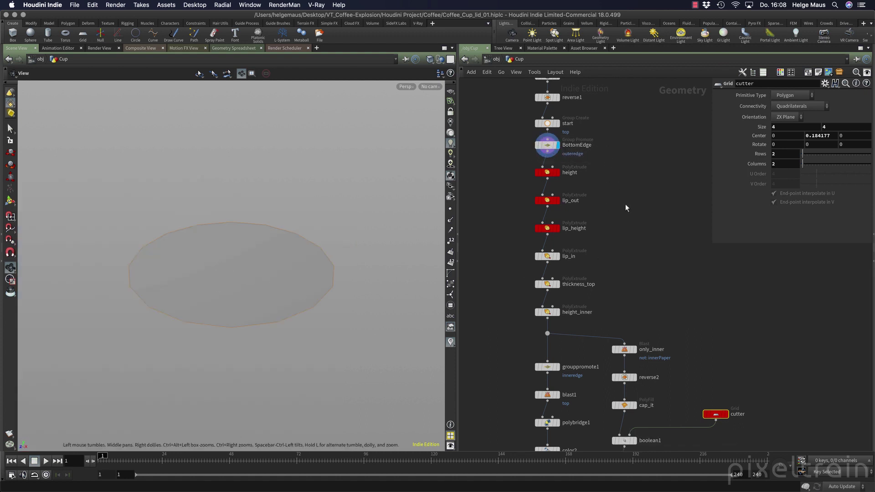
pyautogui.click(547, 172)
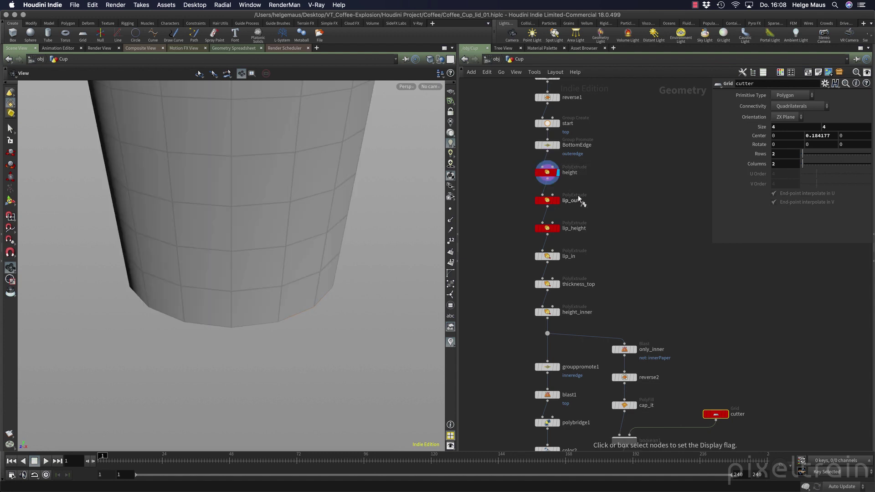
pyautogui.press('h')
pyautogui.moveTo(307, 260); pyautogui.dragTo(289, 237)
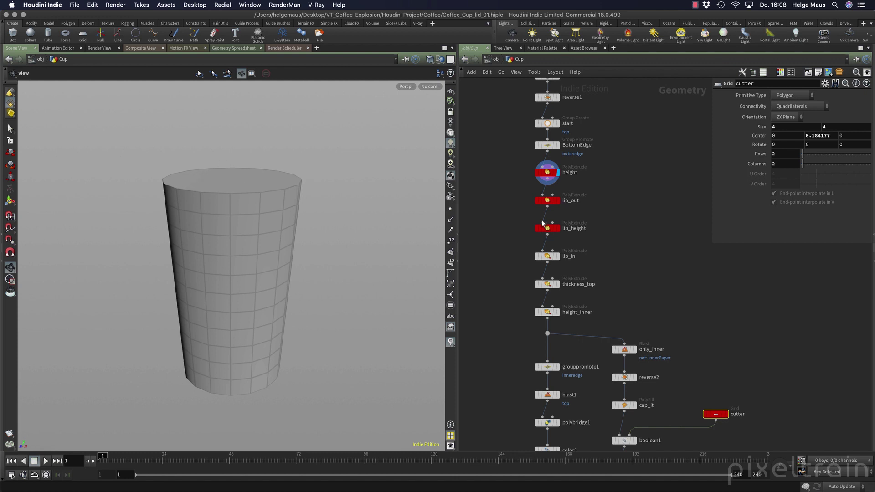
# Step the display through lip_out, lip_height and lip_in to review how the lip is built.
pyautogui.press('r')
pyautogui.click(564, 203)
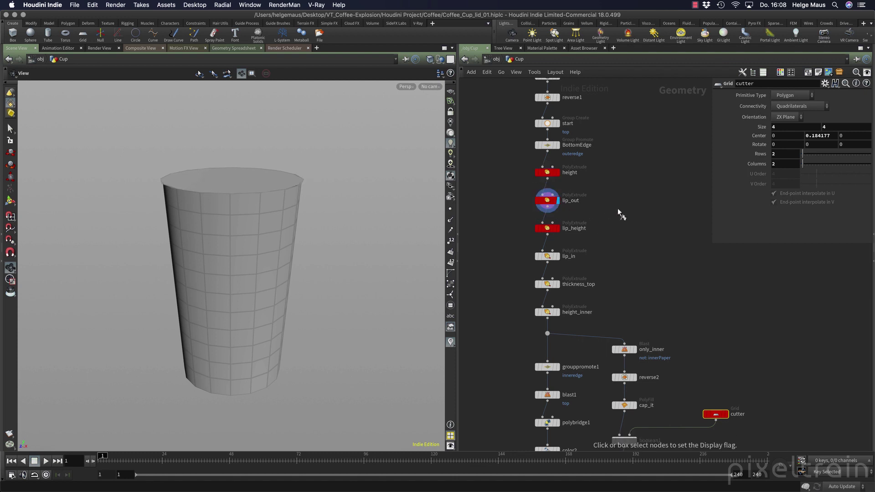
pyautogui.moveTo(515, 214); pyautogui.dragTo(595, 237)
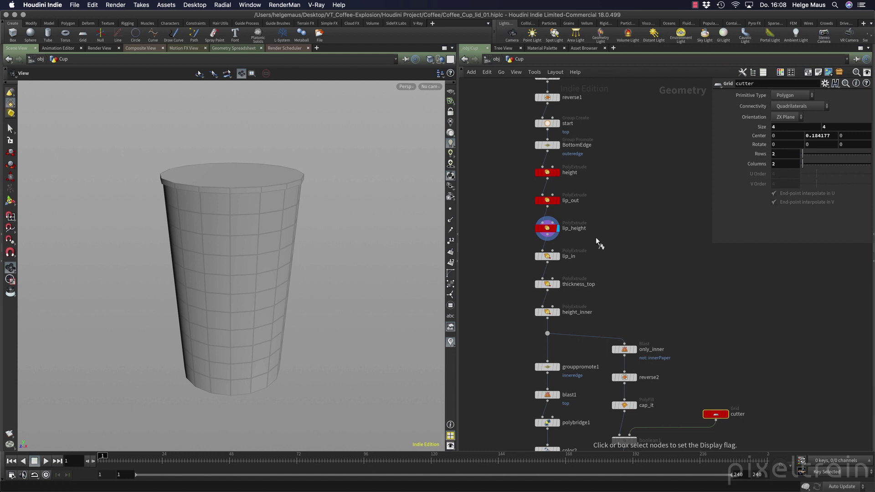
pyautogui.moveTo(517, 244); pyautogui.dragTo(600, 264)
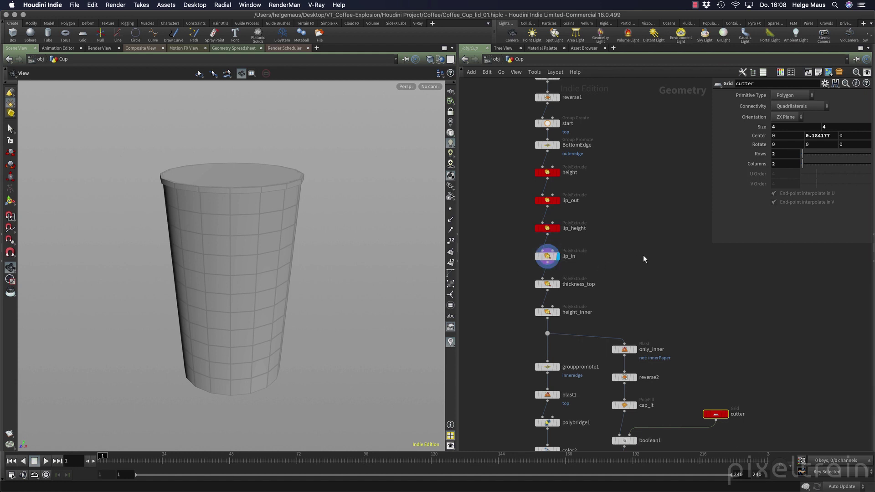
# Return the display to lip_out and show its primitive group list with the top group highlighted on the lip.
pyautogui.moveTo(496, 188); pyautogui.dragTo(617, 210)
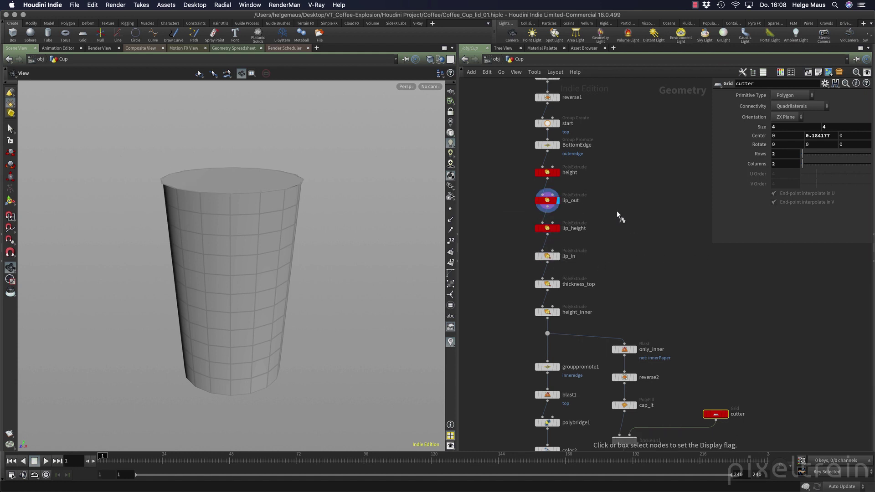
pyautogui.moveTo(275, 186); pyautogui.dragTo(336, 181, button='right')
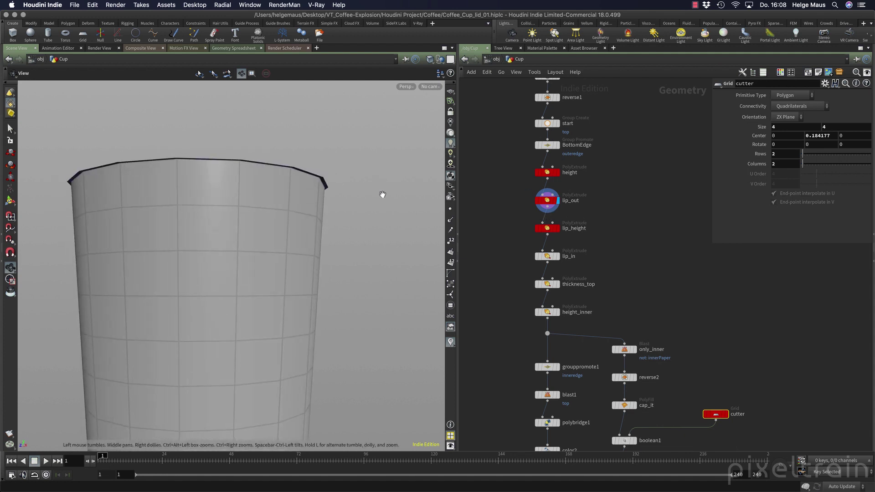
pyautogui.middleClick(546, 203)
pyautogui.click(450, 310)
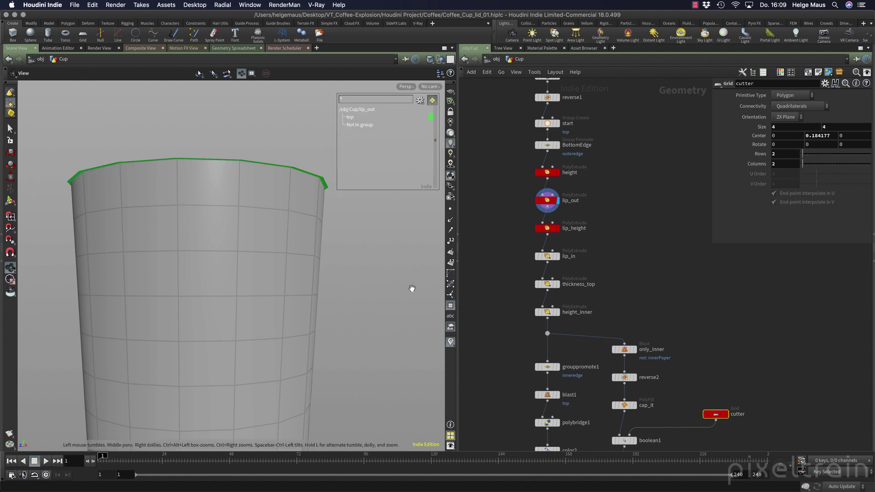
# Compare the extent of the top group on the height and lip_out nodes, viewing the cup from above.
pyautogui.click(10, 129)
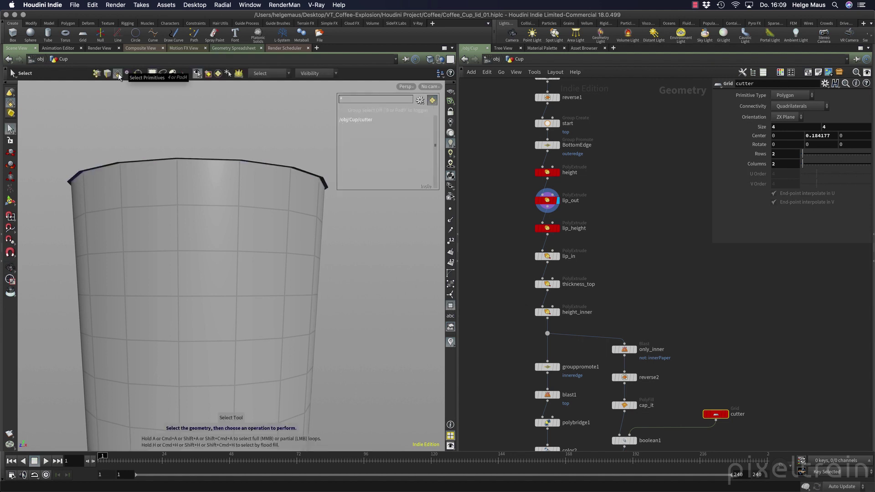
pyautogui.click(549, 202)
pyautogui.keyDown('alt'); pyautogui.moveTo(325, 206); pyautogui.dragTo(338, 269); pyautogui.keyUp('alt')
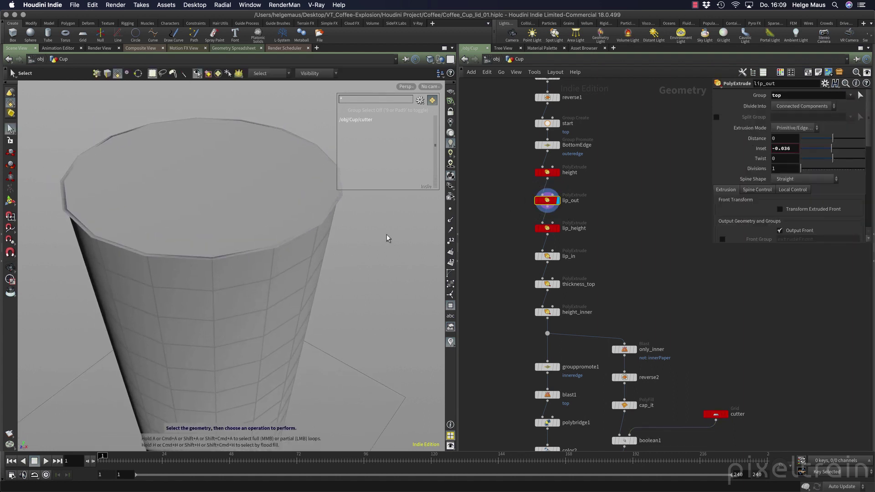
pyautogui.click(548, 174)
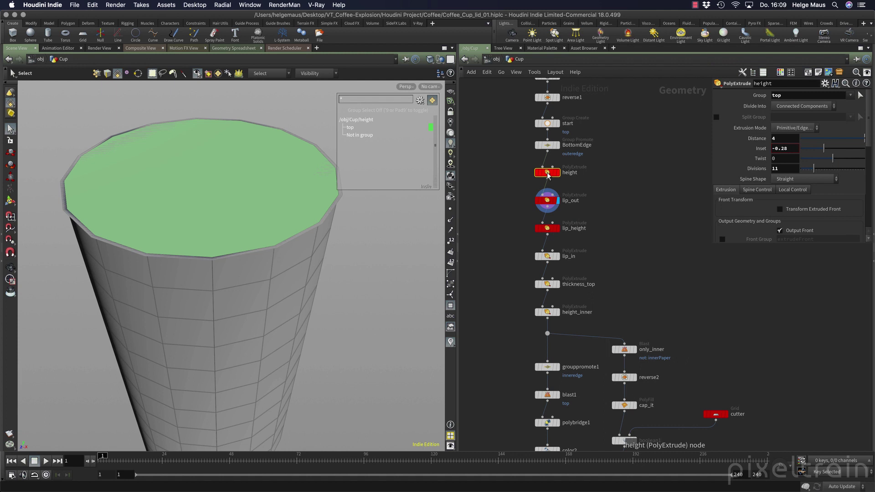
pyautogui.click(552, 203)
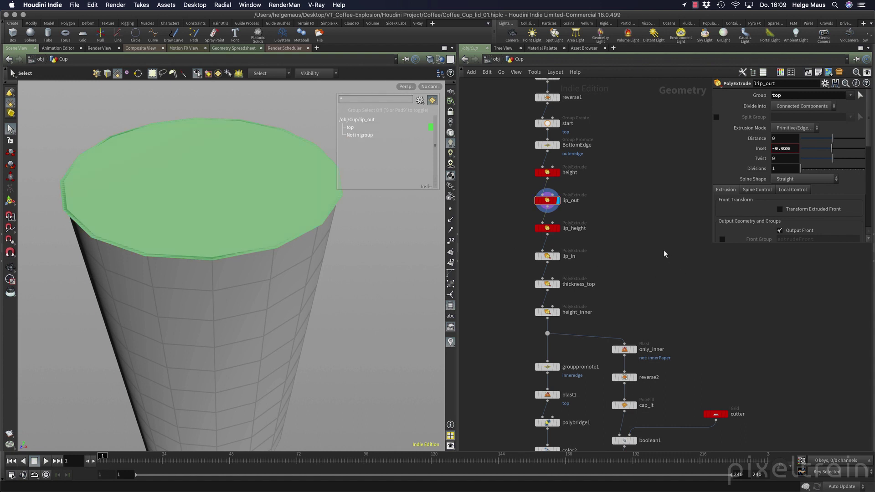
# Add a Null node fed by lip_out, place it clear of the cup's node chain and save the scene.
pyautogui.press('Tab')
pyautogui.write('null')
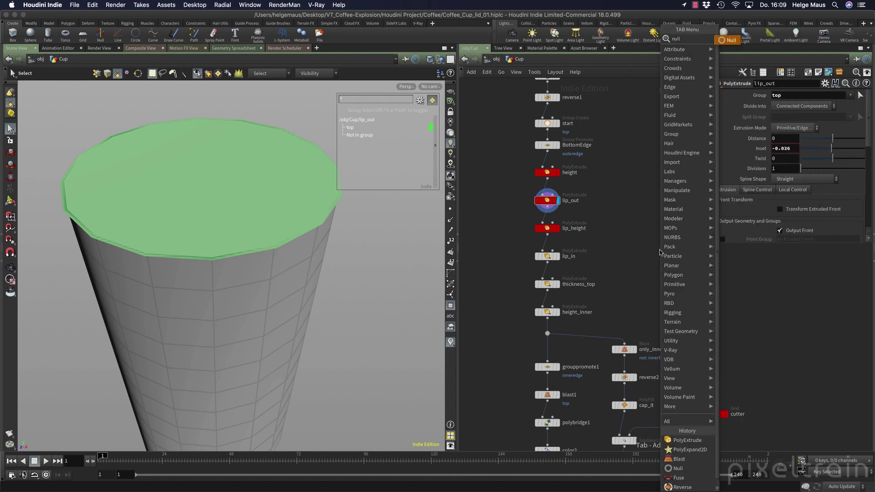
pyautogui.press('Return')
pyautogui.moveTo(660, 242)
pyautogui.mouseDown()
pyautogui.moveTo(644, 230)
pyautogui.moveTo(548, 213)
pyautogui.mouseUp()
pyautogui.moveTo(662, 251); pyautogui.dragTo(682, 238)
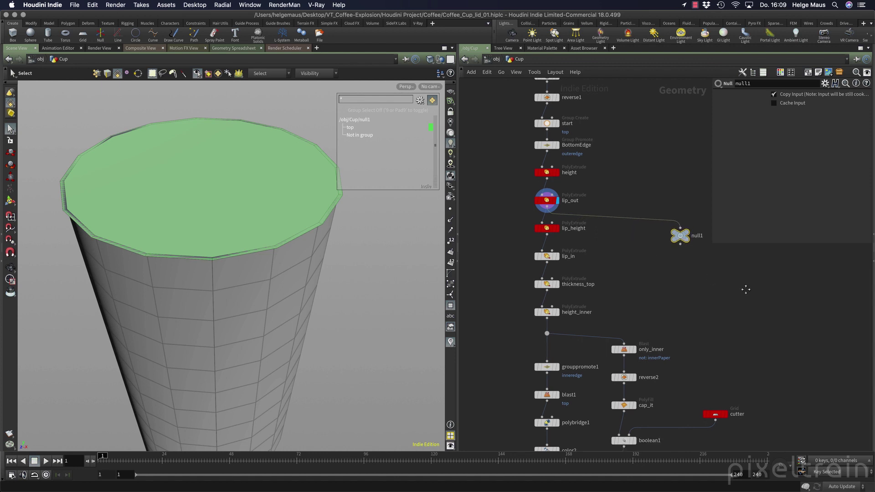
pyautogui.moveTo(744, 289); pyautogui.dragTo(590, 300, button='middle')
pyautogui.moveTo(526, 247); pyautogui.dragTo(578, 244)
pyautogui.moveTo(565, 269); pyautogui.dragTo(603, 243, button='middle')
pyautogui.press('super+s')
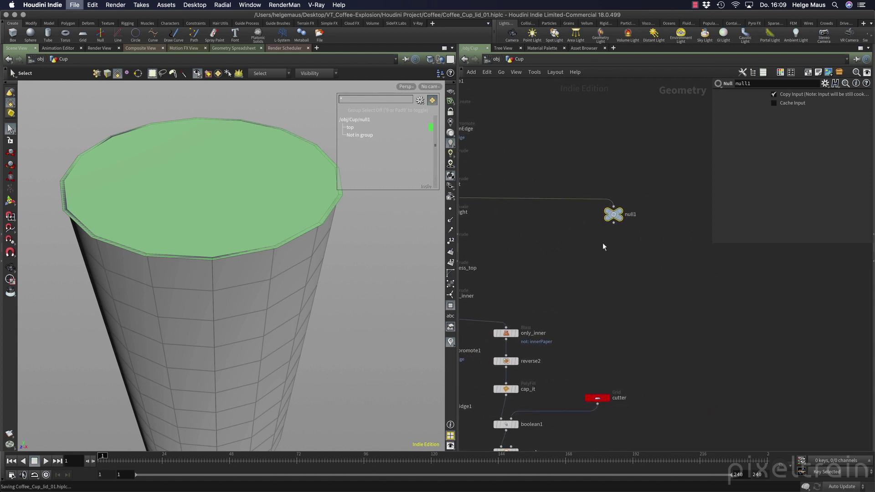
# Rename the new null lid_start, colour it black and display it with the primitive group list hidden.
pyautogui.doubleClick(635, 215)
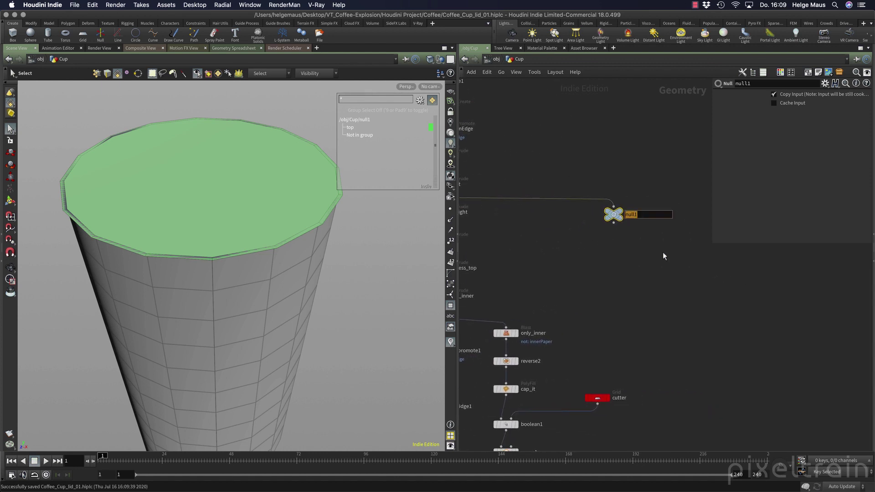
pyautogui.write('lid_start')
pyautogui.press('Return')
pyautogui.press('c')
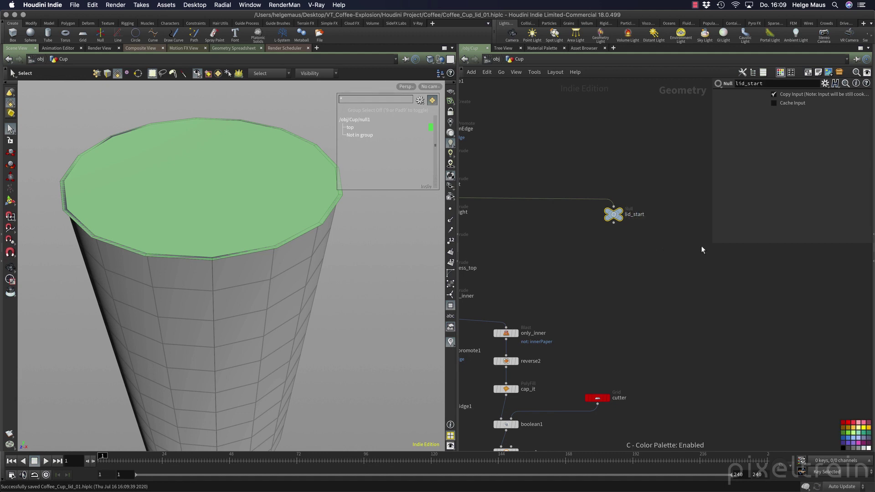
pyautogui.click(843, 448)
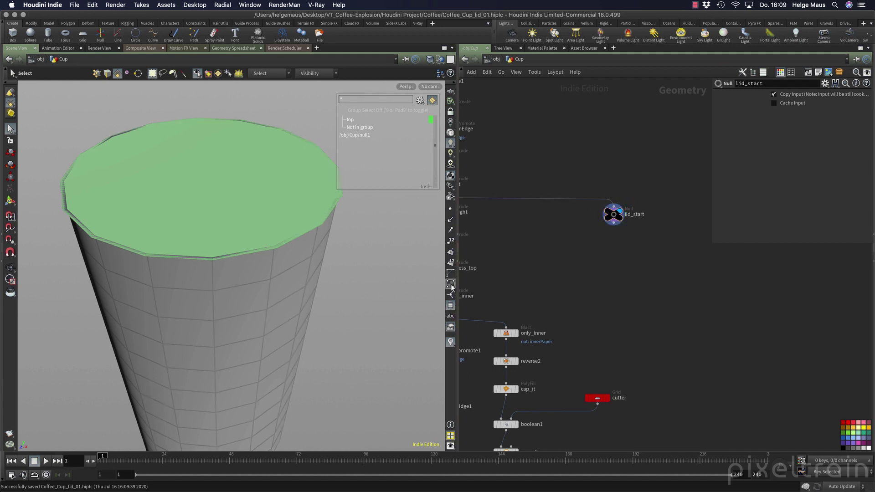
pyautogui.click(450, 306)
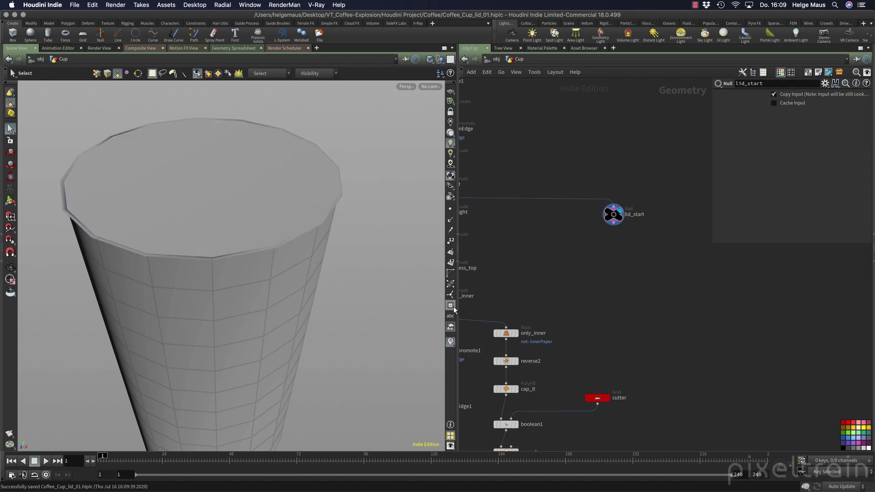
# Add a Blast node below lid_start, connect it and display its result.
pyautogui.moveTo(589, 247); pyautogui.dragTo(652, 288, button='middle')
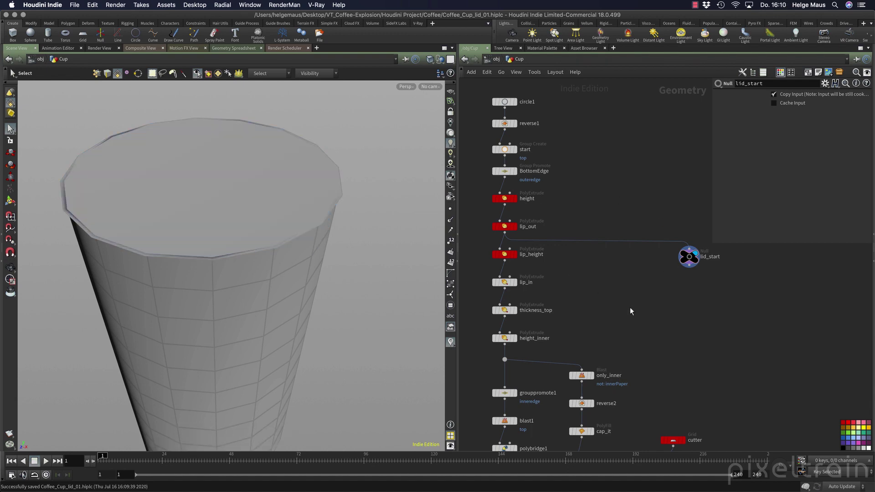
pyautogui.moveTo(630, 307); pyautogui.dragTo(565, 266, button='middle')
pyautogui.press('Tab')
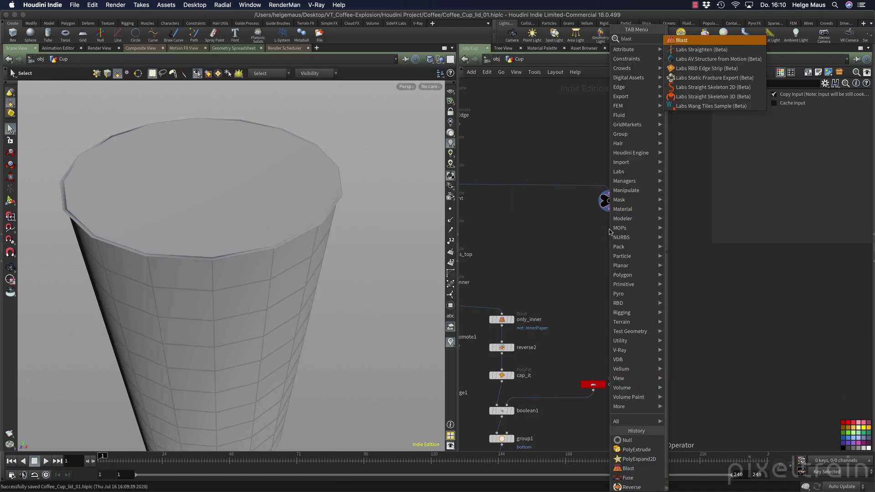
pyautogui.press('Escape')
pyautogui.moveTo(609, 230); pyautogui.dragTo(609, 210)
pyautogui.click(620, 238)
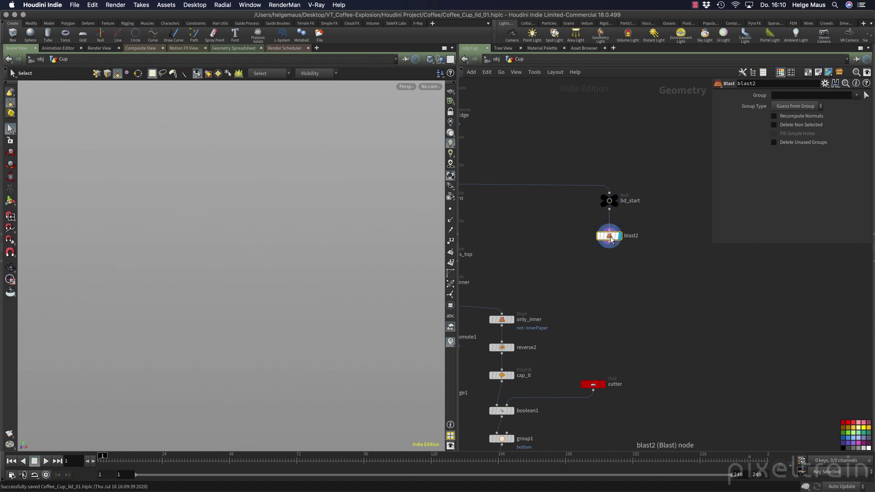
# Set the Blast group to top with Delete Non Selected enabled so only the cup's top face is kept.
pyautogui.click(857, 95)
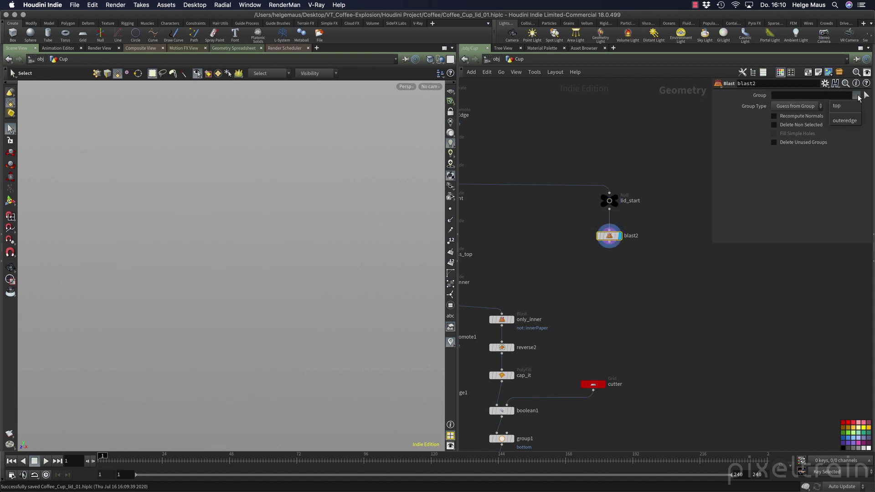
pyautogui.click(846, 109)
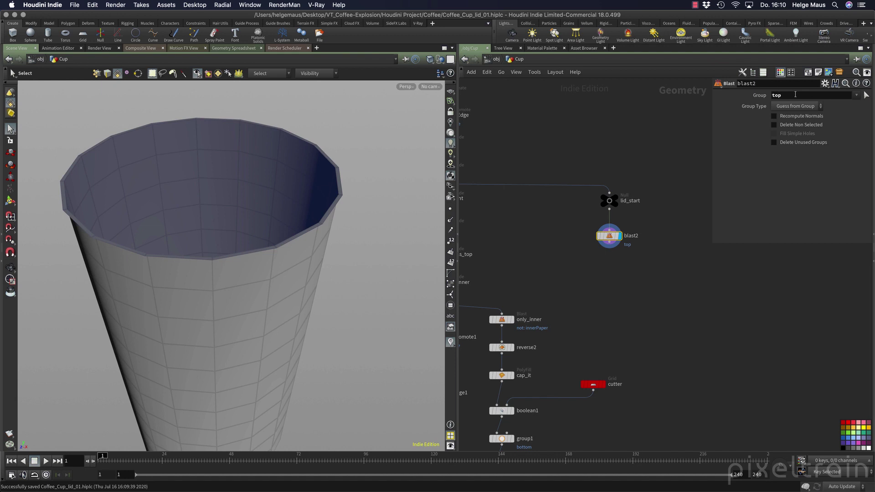
pyautogui.click(786, 125)
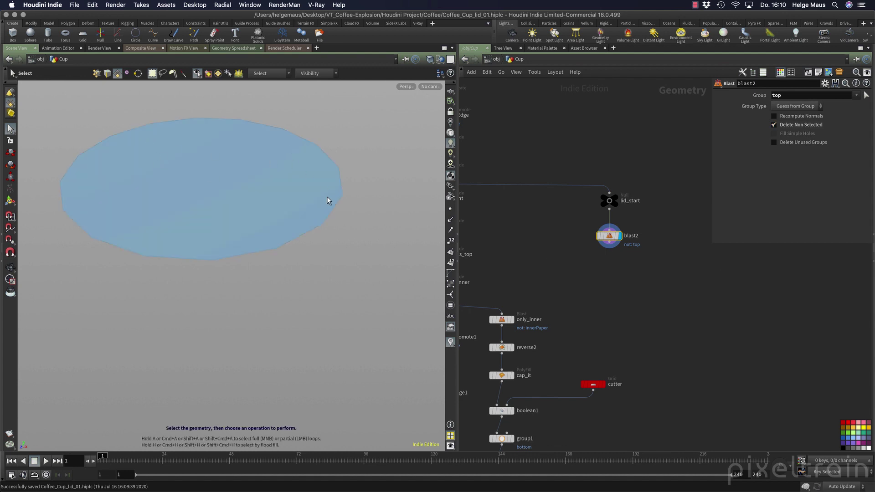
pyautogui.middleClick(611, 236)
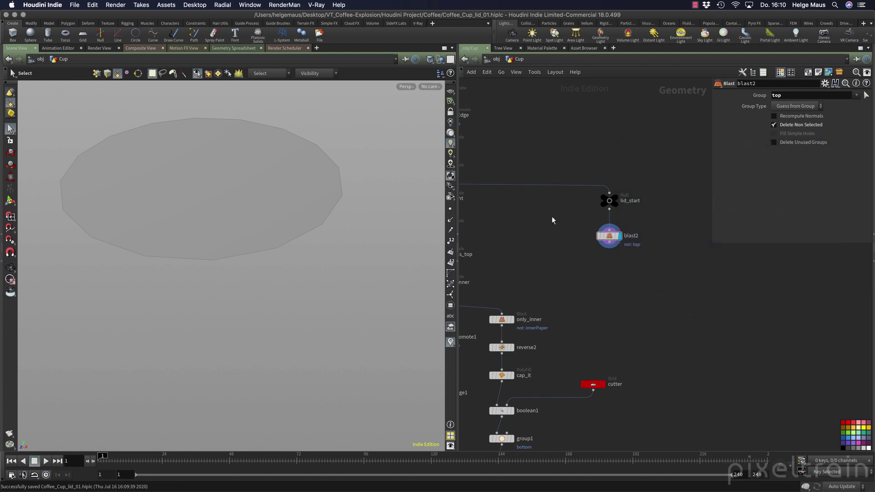
# Move lid_start and blast2 together farther away from the cup's node chain.
pyautogui.moveTo(554, 194); pyautogui.dragTo(625, 250)
pyautogui.moveTo(609, 201); pyautogui.dragTo(667, 202)
pyautogui.click(638, 266)
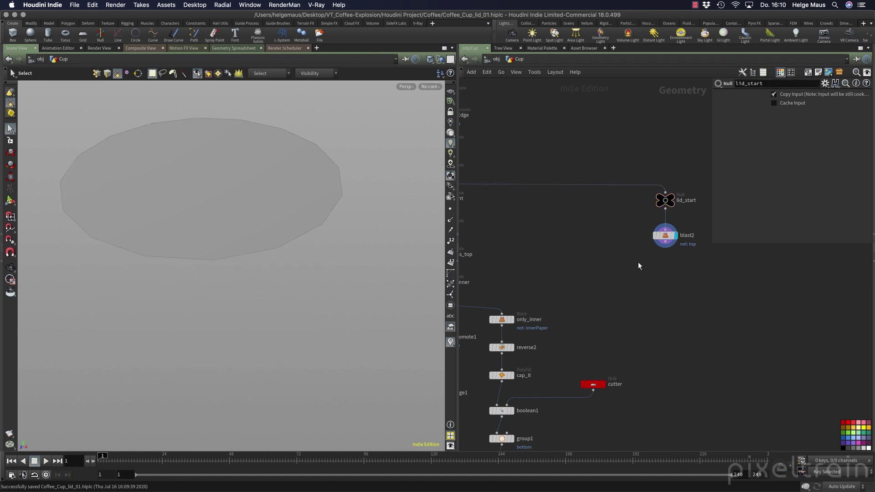
# Show CUP_Paper as a wireframe template behind the isolated top face and inspect the rim up close.
pyautogui.keyDown('alt'); pyautogui.moveTo(354, 279); pyautogui.dragTo(340, 239); pyautogui.keyUp('alt')
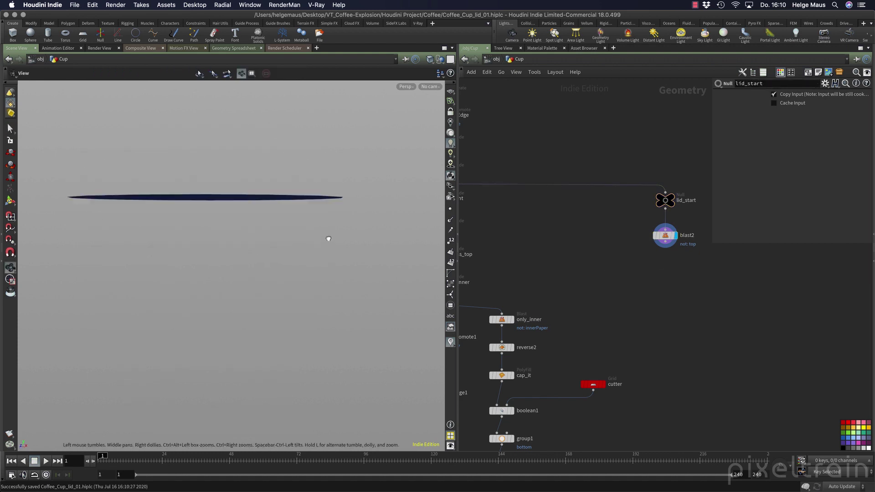
pyautogui.keyDown('alt'); pyautogui.moveTo(339, 239); pyautogui.dragTo(264, 245, button='right'); pyautogui.keyUp('alt')
pyautogui.keyDown('alt'); pyautogui.moveTo(299, 247); pyautogui.dragTo(319, 270); pyautogui.keyUp('alt')
pyautogui.moveTo(488, 282); pyautogui.dragTo(721, 308, button='middle')
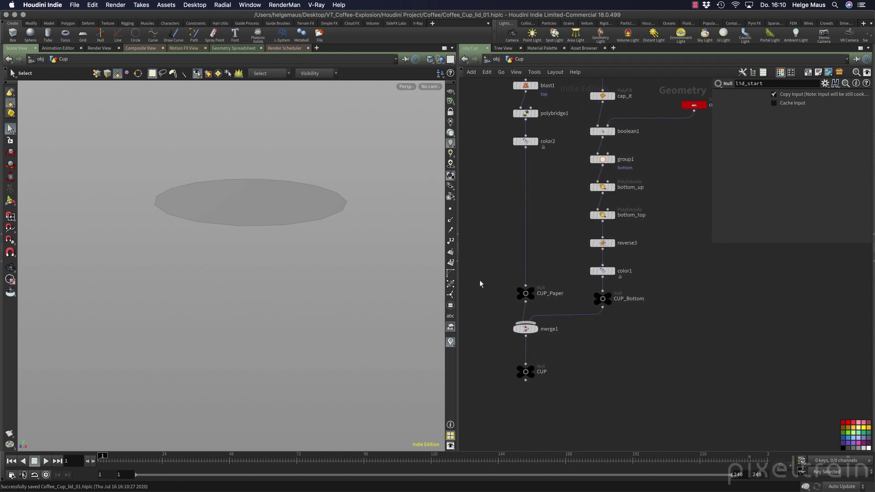
pyautogui.press('w')
pyautogui.moveTo(489, 264); pyautogui.dragTo(549, 308)
pyautogui.scroll(2, 263, 205)
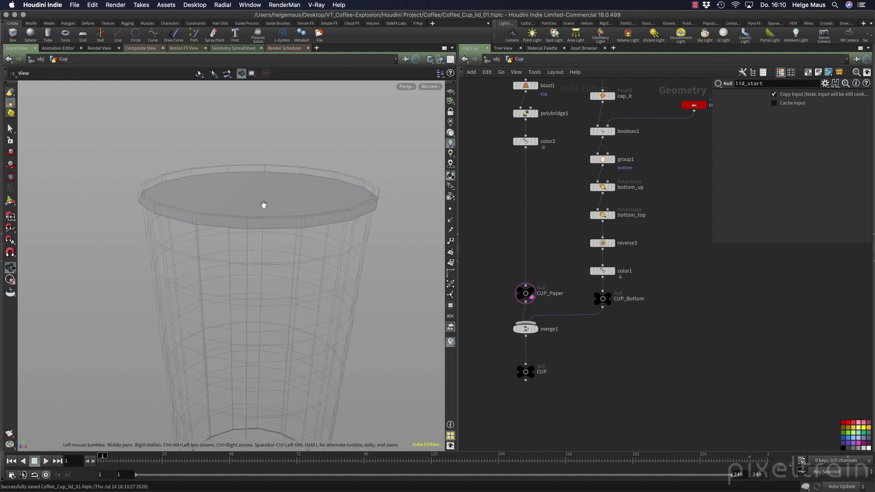
pyautogui.moveTo(264, 205); pyautogui.dragTo(342, 211, button='right')
pyautogui.moveTo(342, 211); pyautogui.dragTo(358, 230)
pyautogui.moveTo(358, 230); pyautogui.dragTo(252, 248, button='middle')
pyautogui.moveTo(252, 248); pyautogui.dragTo(381, 221, button='right')
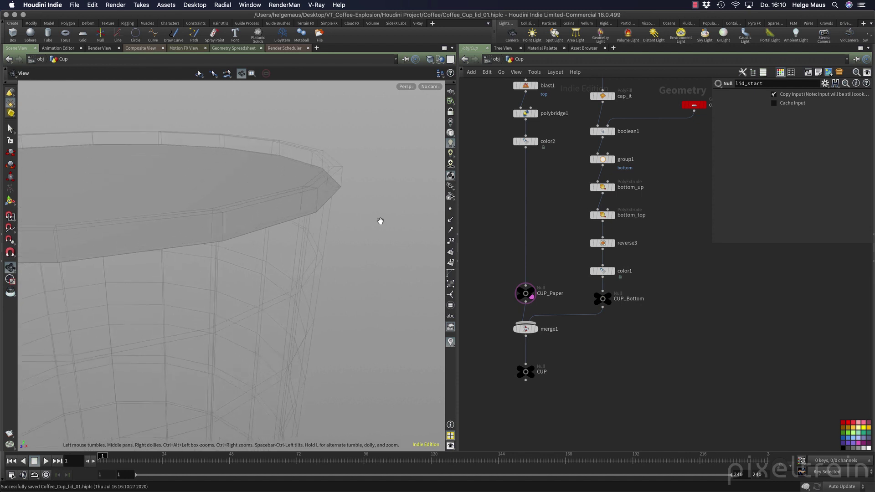
pyautogui.moveTo(381, 221); pyautogui.dragTo(354, 233)
pyautogui.press('s')
# Add a displayed PolyExpand2D node below blast2 and enlarge the parameter area to show its settings.
pyautogui.moveTo(697, 290); pyautogui.dragTo(599, 375, button='middle')
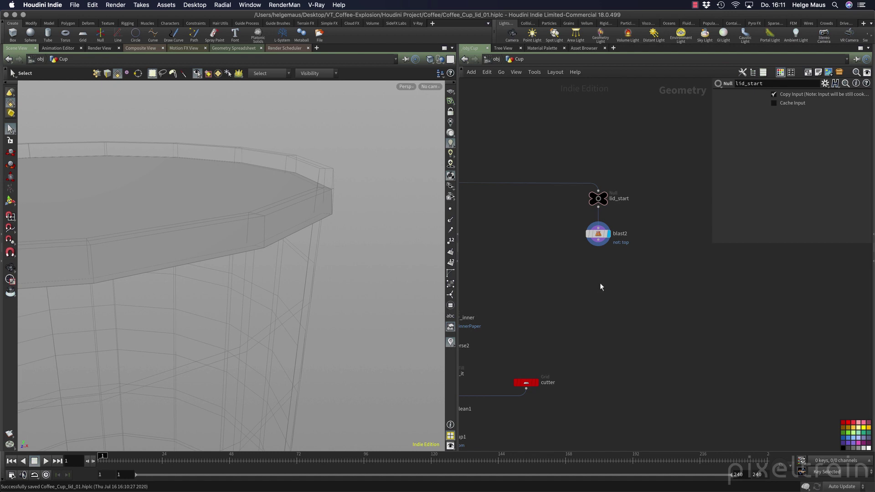
pyautogui.press('Tab')
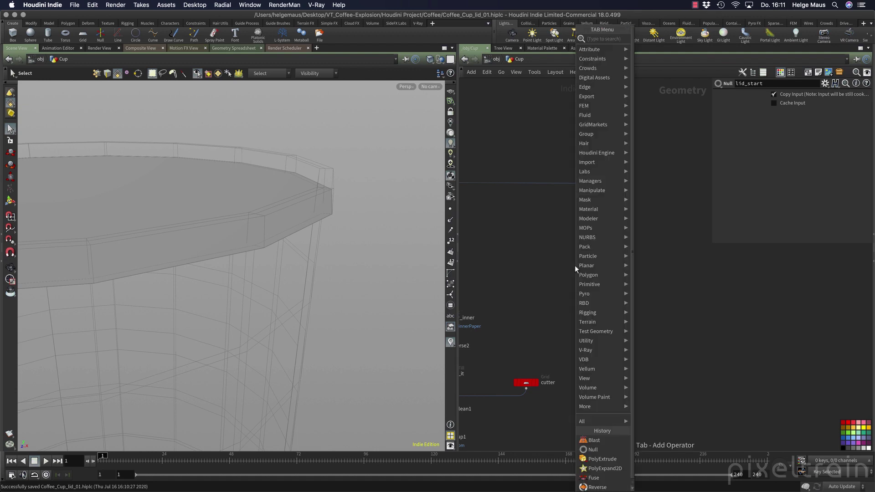
pyautogui.write('po')
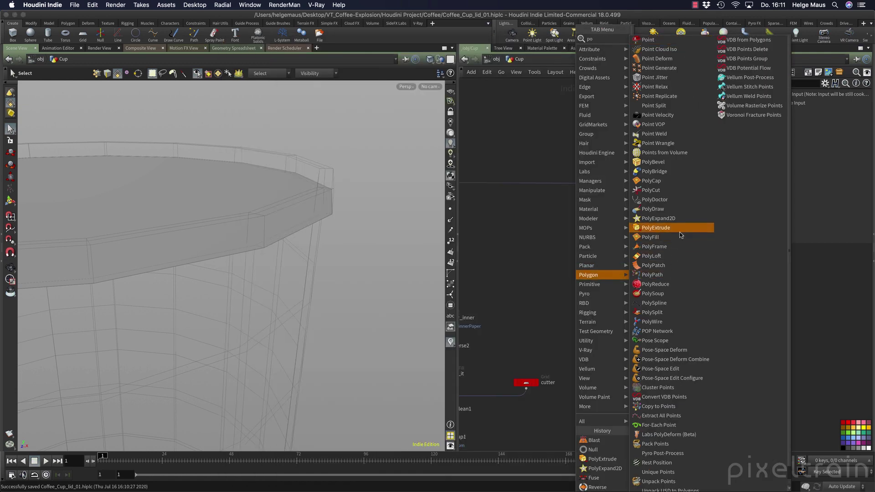
pyautogui.click(673, 219)
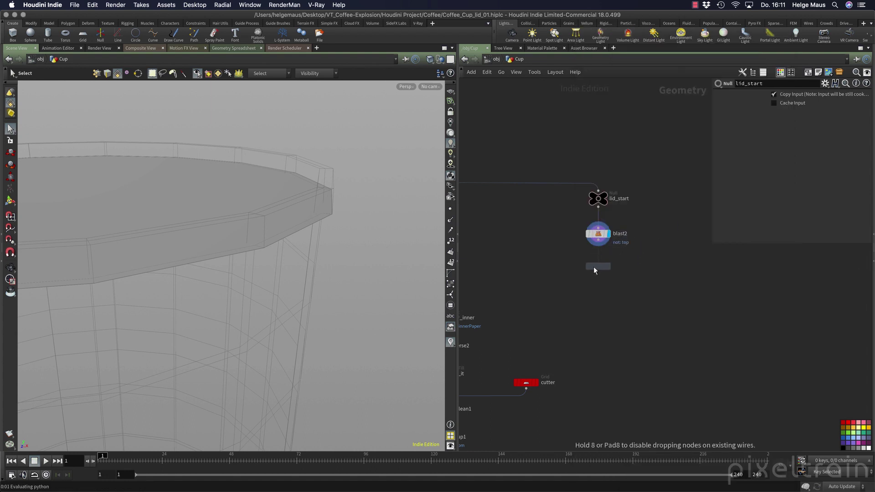
pyautogui.click(596, 272)
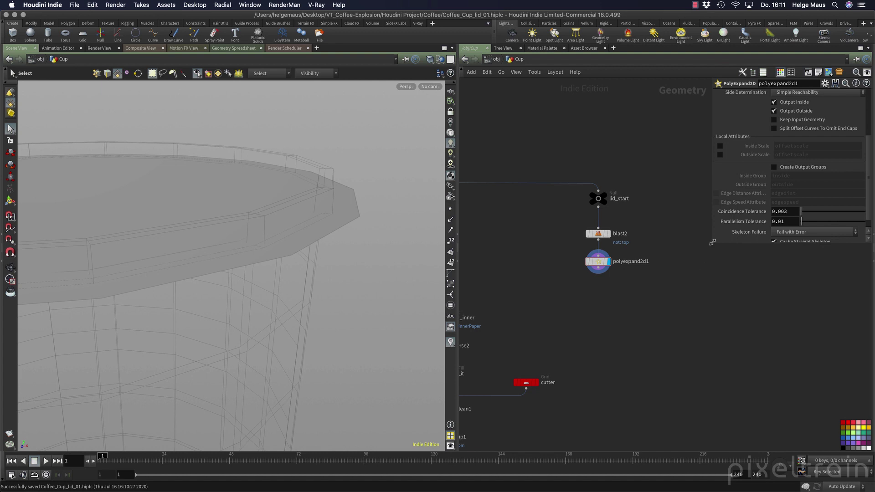
pyautogui.moveTo(713, 242); pyautogui.dragTo(678, 306)
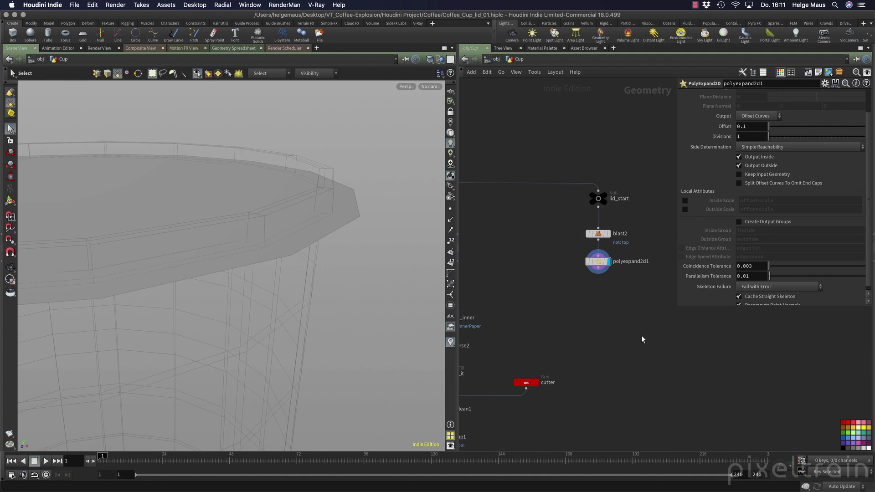
# Toggle the bypass of polyexpand2d1 several times to compare the face with and without the expansion.
pyautogui.click(589, 263)
pyautogui.moveTo(561, 252); pyautogui.dragTo(627, 273)
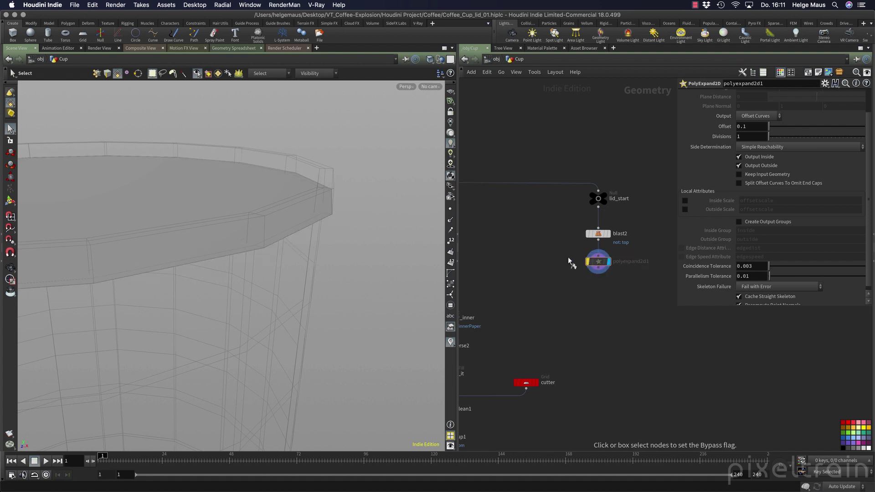
pyautogui.moveTo(562, 249); pyautogui.dragTo(625, 272)
pyautogui.moveTo(571, 250); pyautogui.dragTo(623, 271)
pyautogui.moveTo(568, 253); pyautogui.dragTo(639, 277)
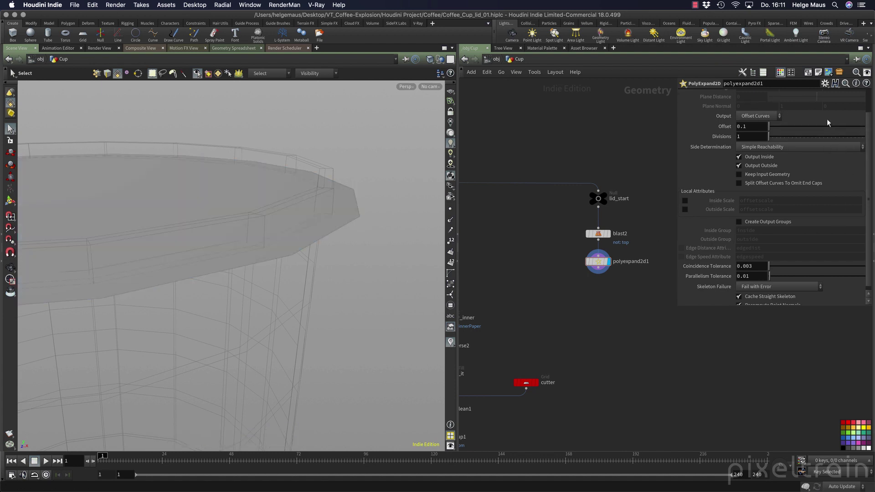
# Turn off Output Inside on the PolyExpand2D node and set its offset to 0.02.
pyautogui.click(739, 157)
pyautogui.click(748, 126)
pyautogui.press('BackSpace')
pyautogui.write('02')
pyautogui.press('Return')
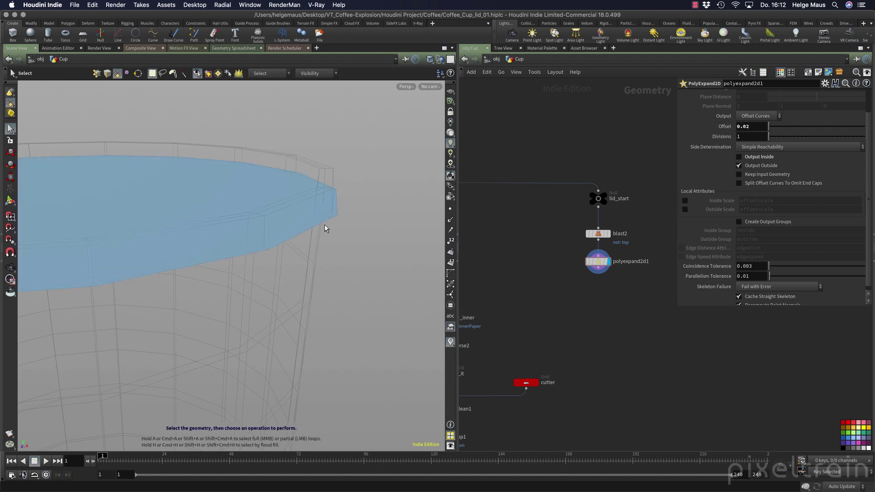
# Check the expanded edge against the cup lip up close and set the PolyExpand2D offset to 0.005.
pyautogui.press('Escape')
pyautogui.moveTo(324, 228); pyautogui.dragTo(377, 230)
pyautogui.press('s')
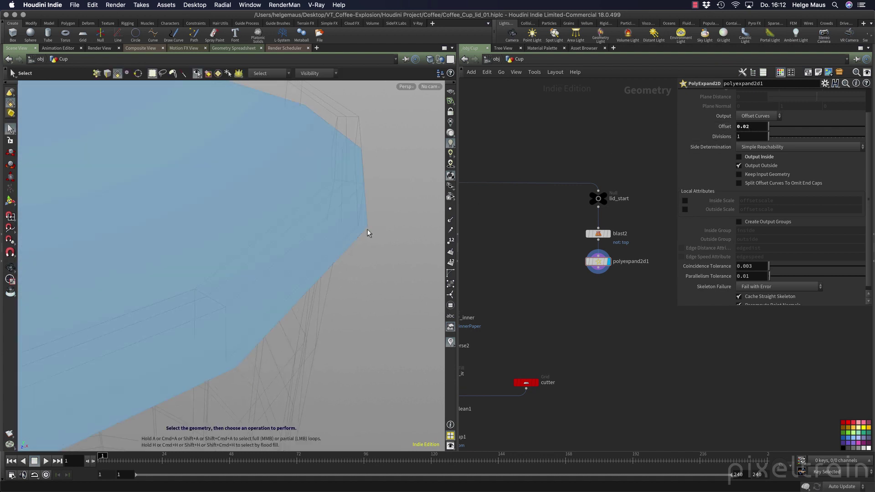
pyautogui.press('BackSpace')
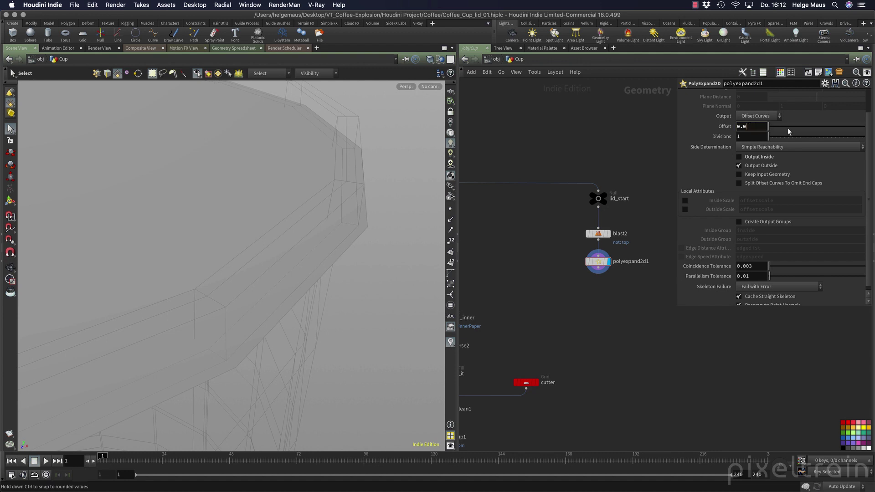
pyautogui.write('0')
pyautogui.write('5')
pyautogui.press('Return')
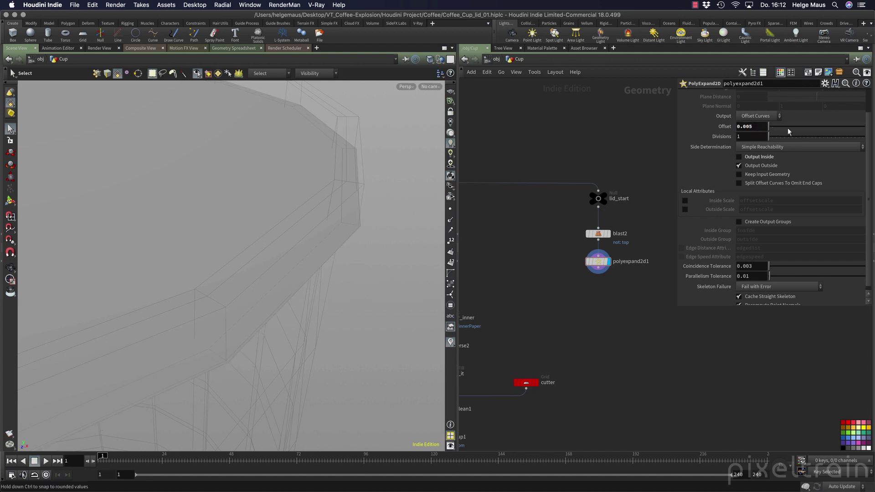
# Set the PolyExpand2D offset to 0.008 and colour the polyexpand2d1 node red.
pyautogui.click(760, 128)
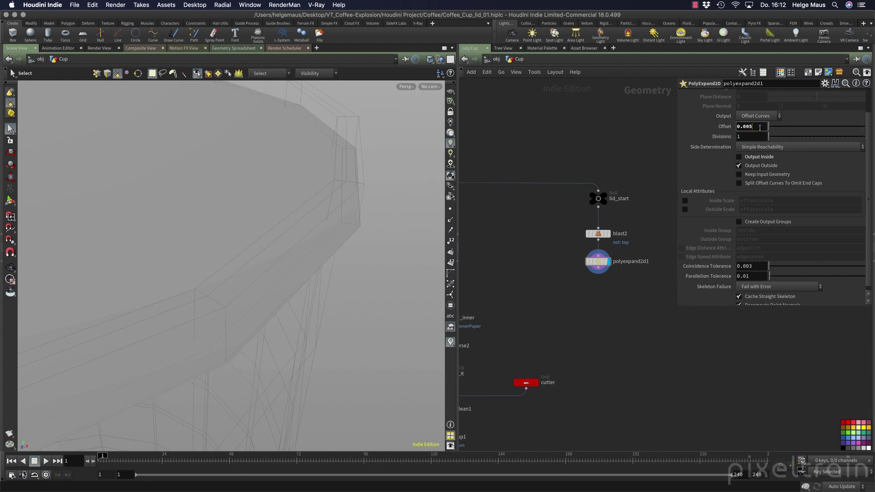
pyautogui.press('BackSpace')
pyautogui.write('8')
pyautogui.press('Return')
pyautogui.moveTo(603, 268)
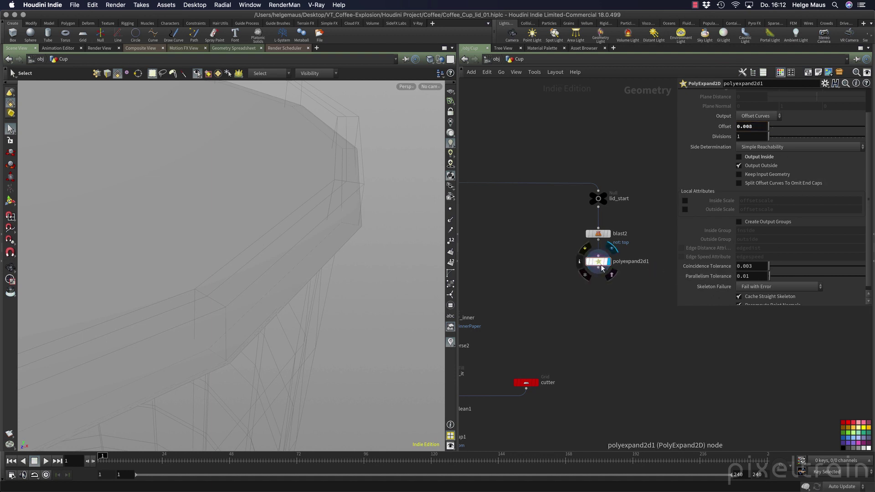
pyautogui.click(601, 266)
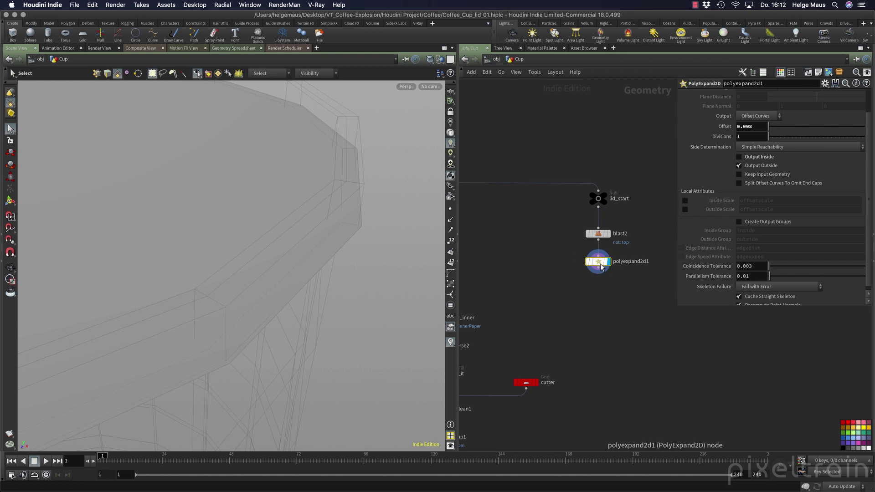
pyautogui.click(843, 423)
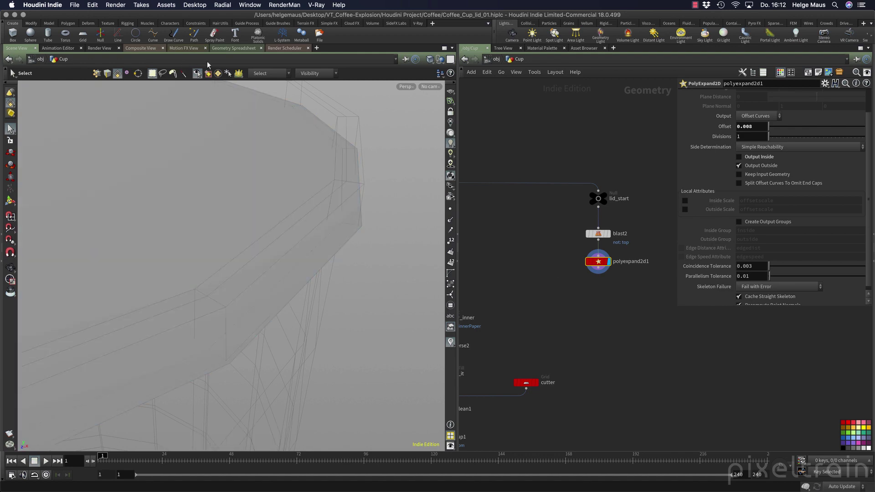
# Examine the lid shapes in the coffee cup reference images and return to the 3D scene.
pyautogui.click(141, 47)
pyautogui.scroll(5, 180, 170)
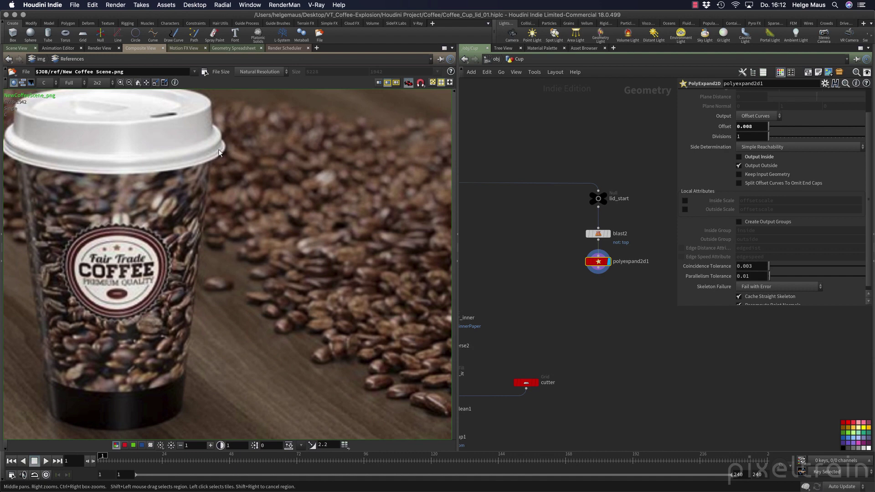
pyautogui.moveTo(346, 285); pyautogui.dragTo(128, 166, button='middle')
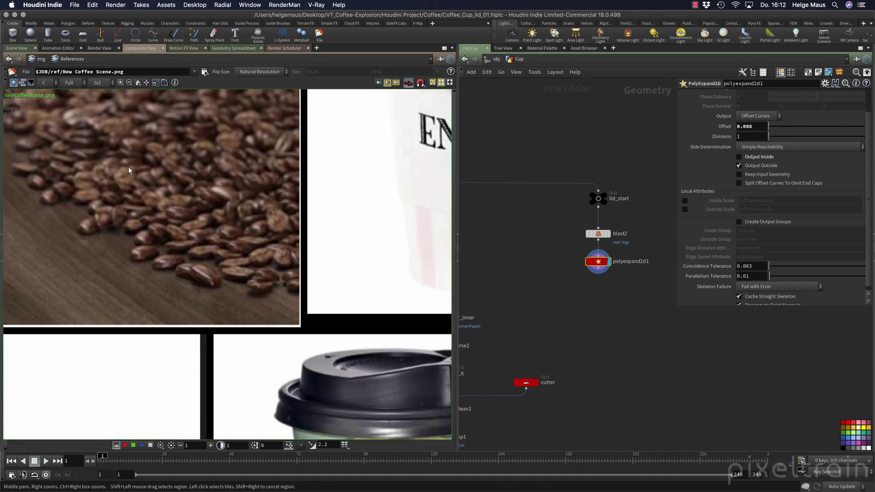
pyautogui.moveTo(319, 287); pyautogui.dragTo(133, 168, button='middle')
pyautogui.moveTo(245, 273); pyautogui.dragTo(246, 233, button='middle')
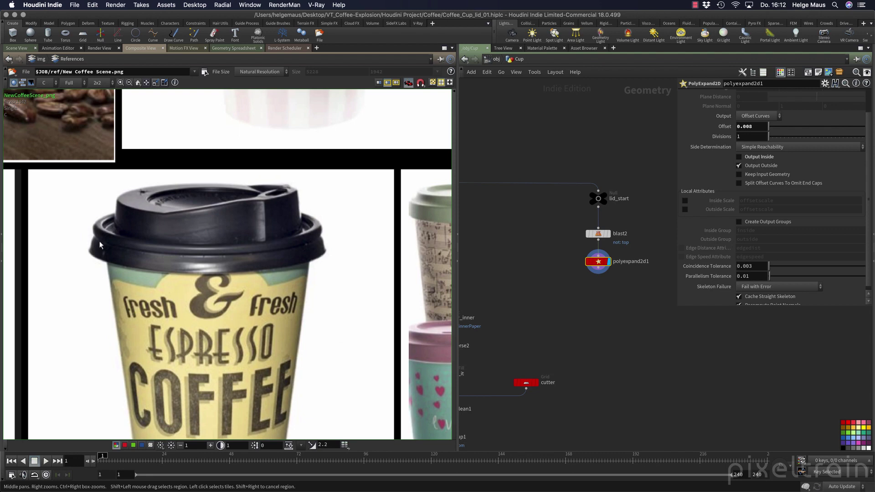
pyautogui.scroll(-3, 235, 260)
pyautogui.moveTo(406, 257); pyautogui.dragTo(315, 261, button='middle')
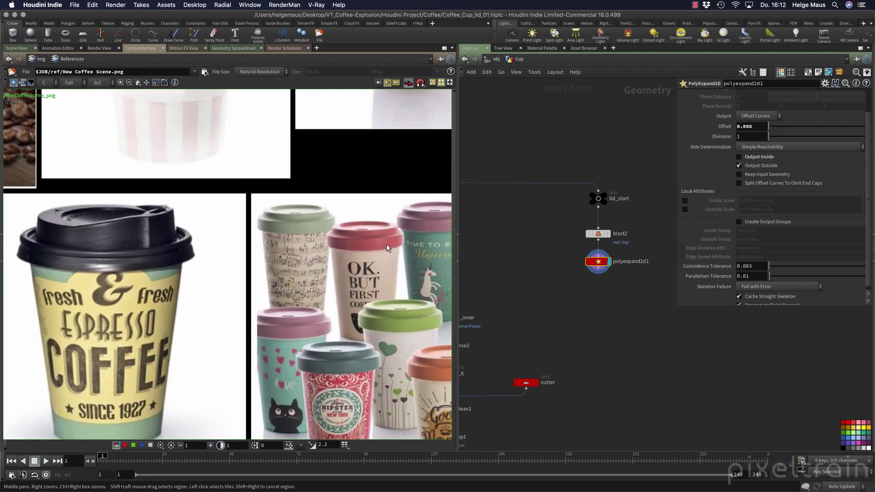
pyautogui.scroll(-3, 401, 244)
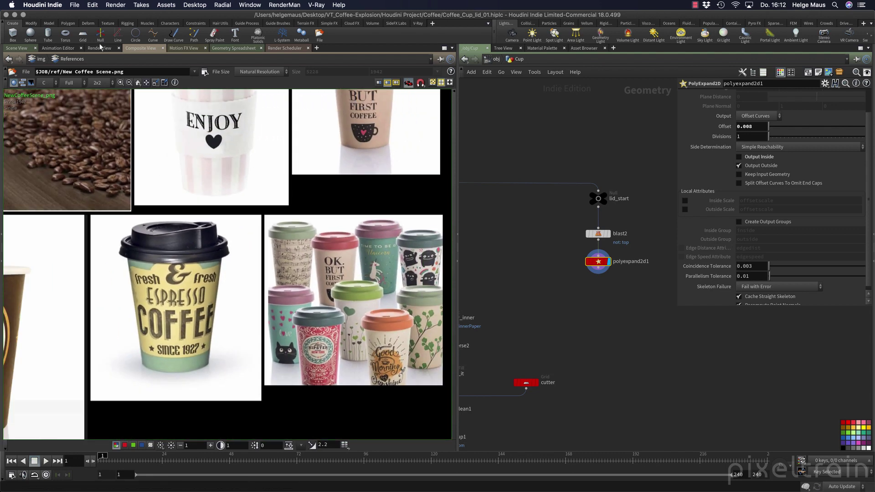
pyautogui.click(16, 48)
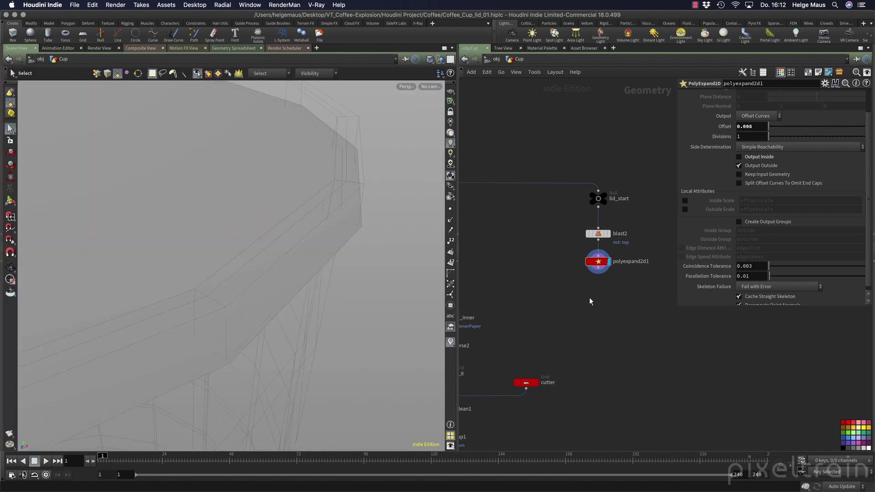
# Add a PolyExtrude node fed by polyexpand2d1, place it below and to the left of it, and display it.
pyautogui.press('Tab')
pyautogui.write('pex')
pyautogui.press('Return')
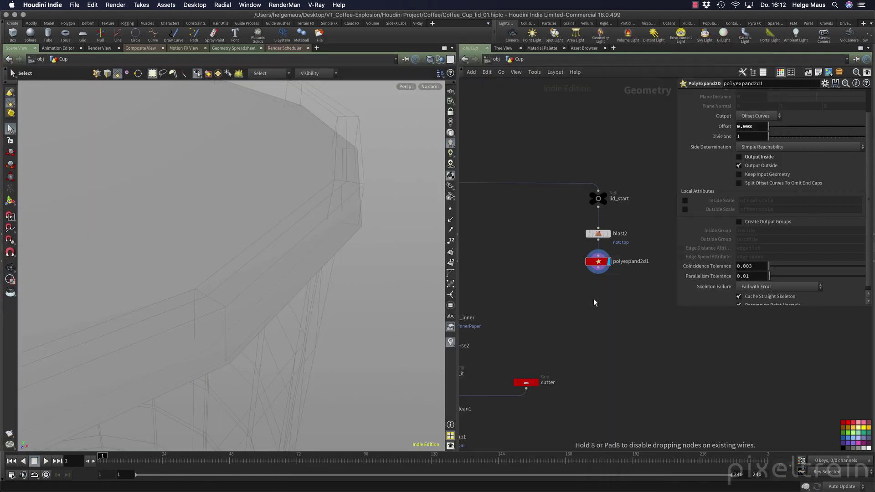
pyautogui.click(594, 303)
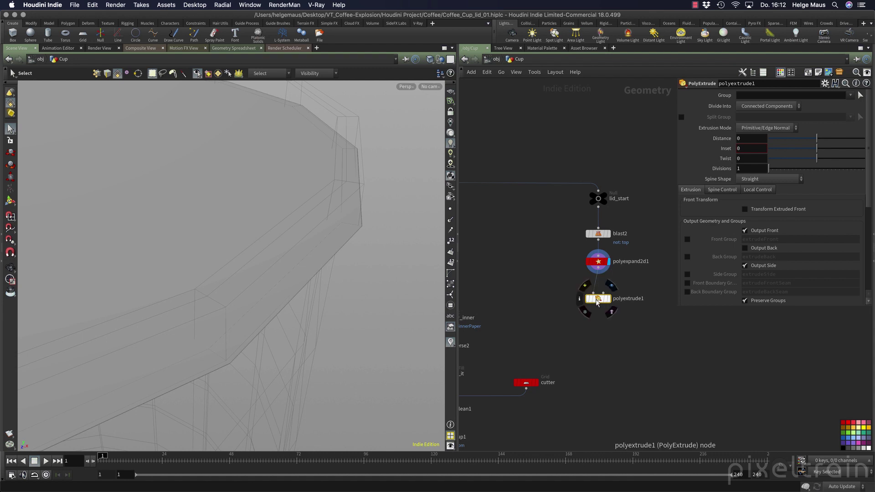
pyautogui.moveTo(598, 301); pyautogui.dragTo(555, 300)
pyautogui.click(566, 297)
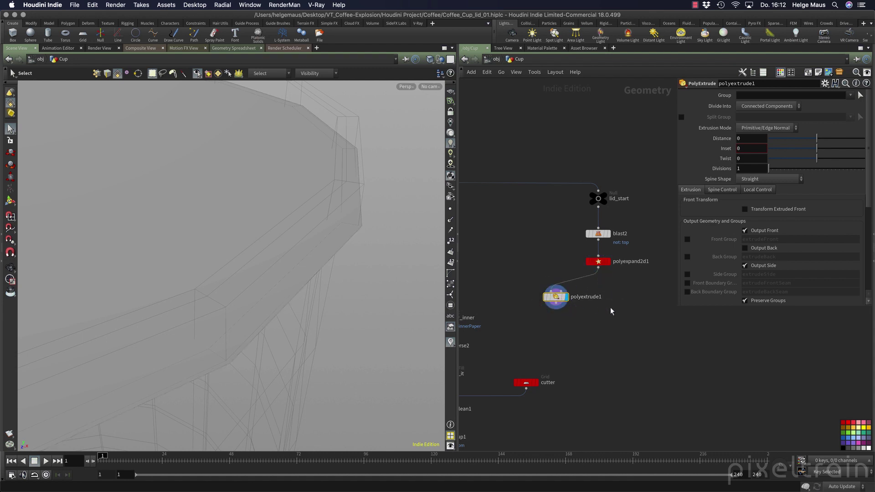
# Extrude the expanded face downward with a distance of about -0.086 and set the inset to -0.02.
pyautogui.press('Escape')
pyautogui.moveTo(289, 254); pyautogui.dragTo(183, 217)
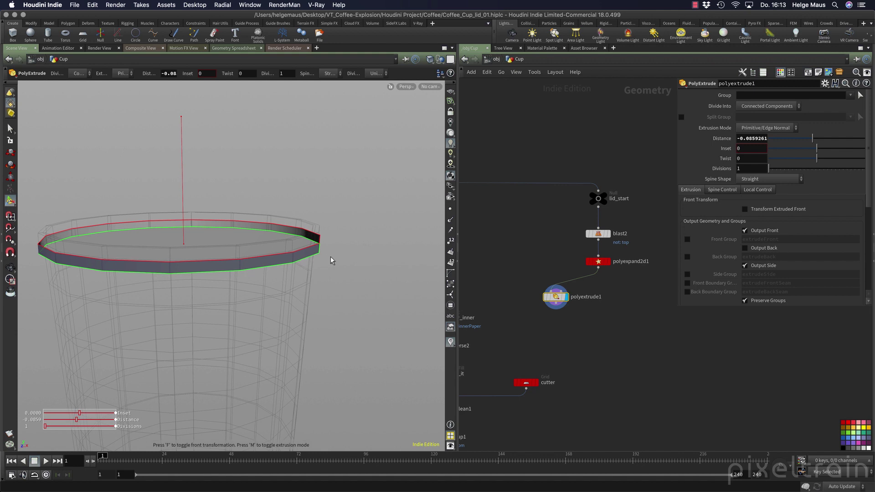
pyautogui.moveTo(331, 258); pyautogui.dragTo(330, 258)
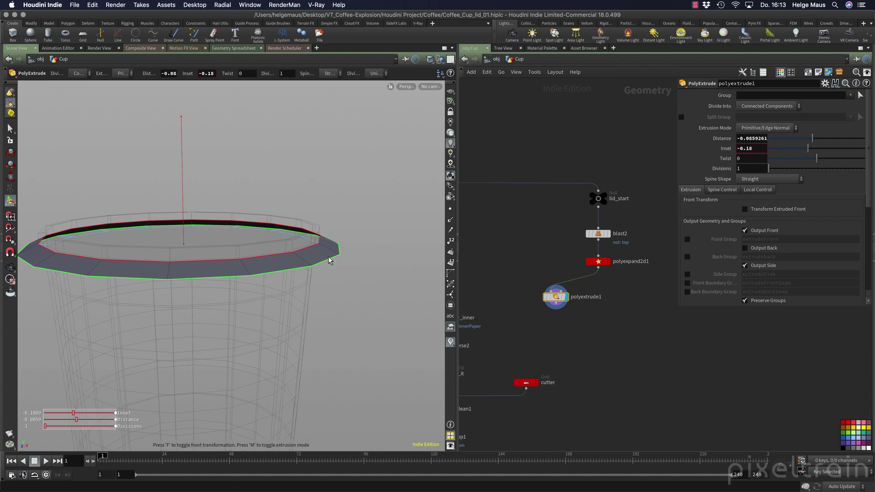
pyautogui.click(751, 149)
pyautogui.scroll(-4, 753, 151)
pyautogui.scroll(4, 753, 151)
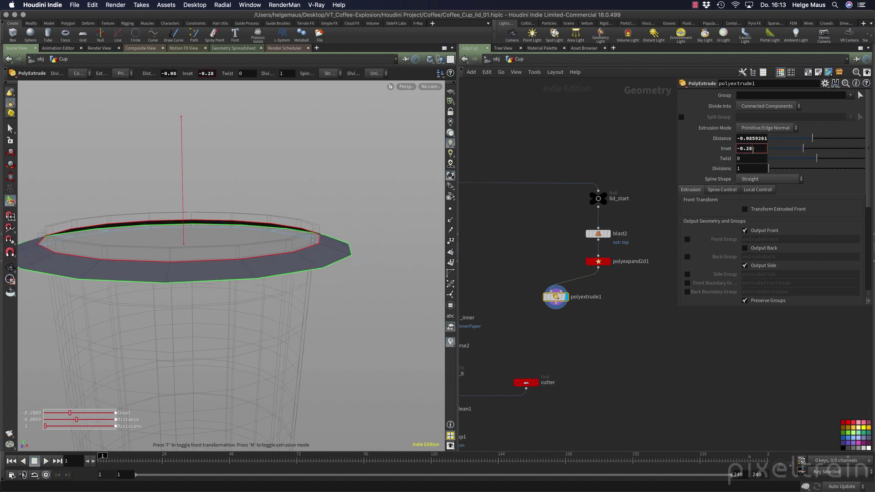
pyautogui.scroll(2, 753, 150)
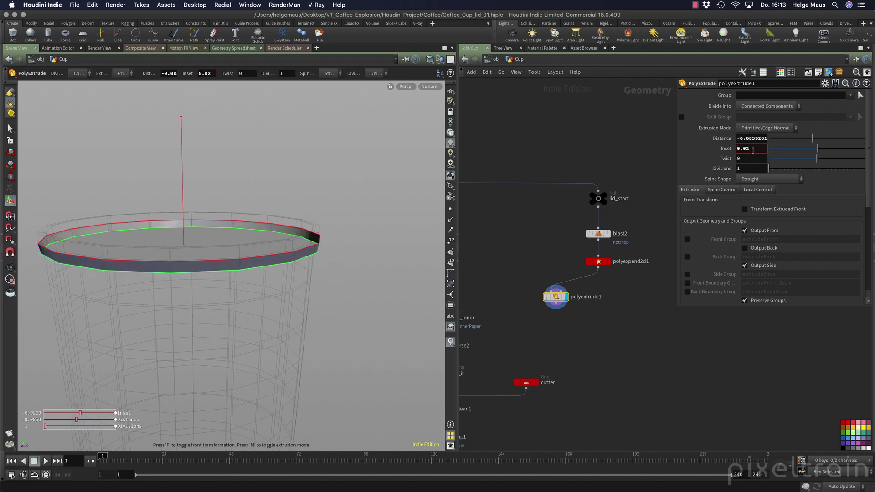
pyautogui.scroll(-4, 753, 151)
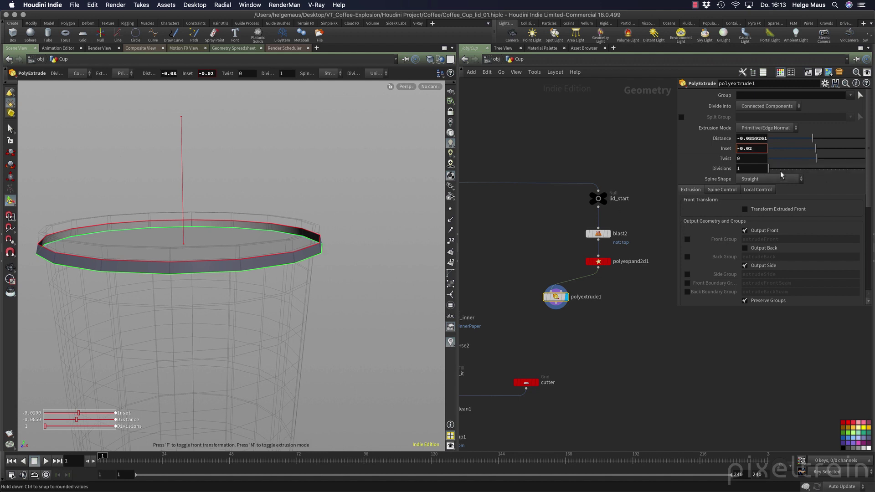
# Set the PolyExtrude divisions to 2 and check the extruded rim up close.
pyautogui.moveTo(770, 170); pyautogui.dragTo(770, 170)
pyautogui.press('Escape')
pyautogui.moveTo(191, 269); pyautogui.dragTo(312, 293)
pyautogui.press('Return')
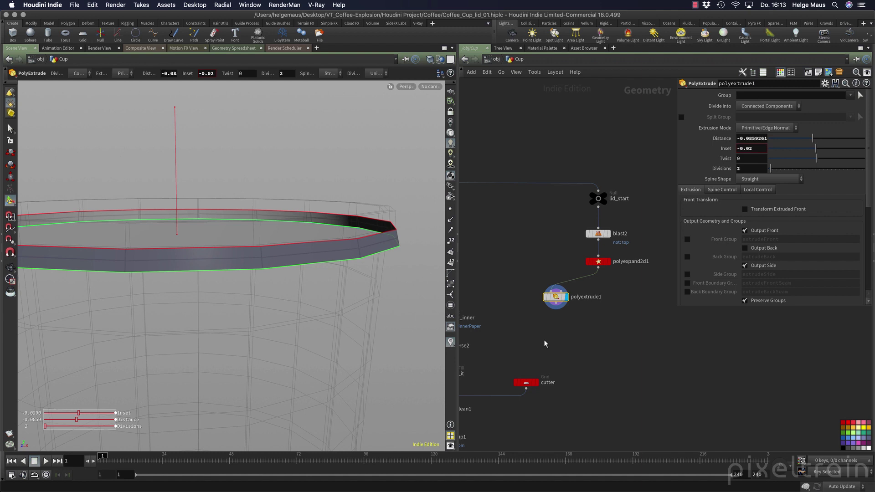
# Compare the displayed results of polyexpand2d1 and polyextrude1 and inspect the groups listed in polyexpand2d1's node info.
pyautogui.press('r')
pyautogui.click(596, 261)
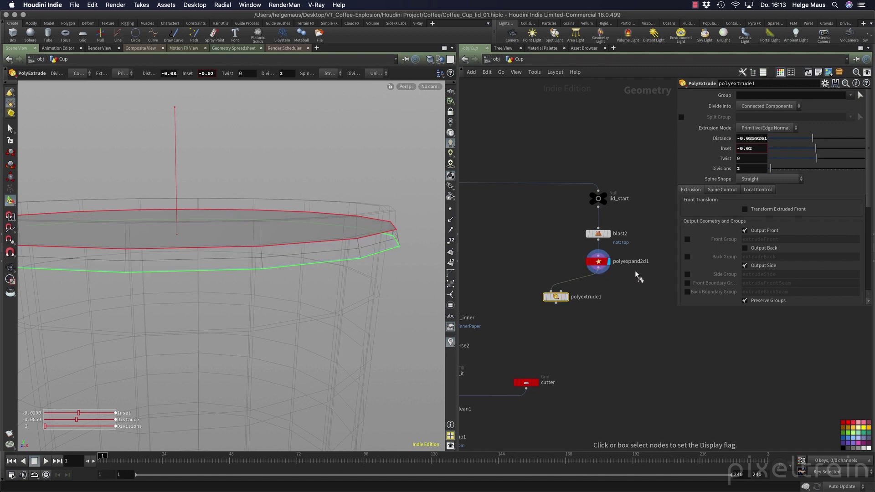
pyautogui.click(555, 297)
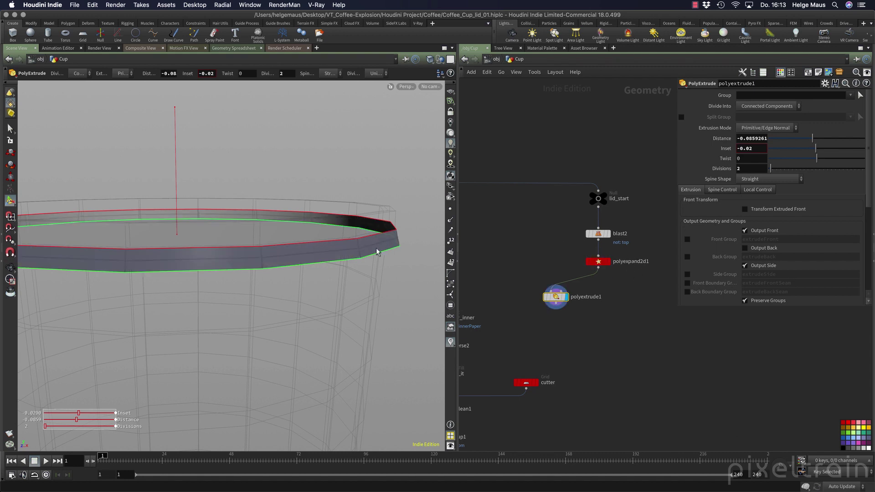
pyautogui.press('r')
pyautogui.click(598, 261)
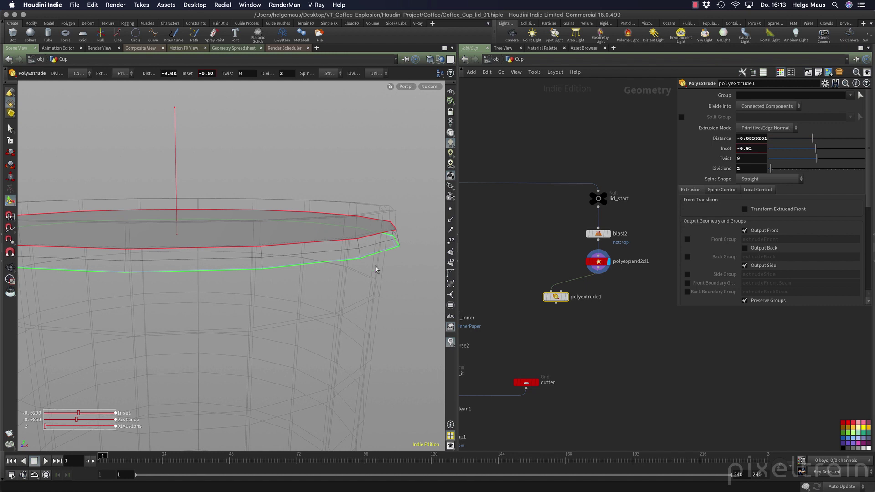
pyautogui.middleClick(600, 263)
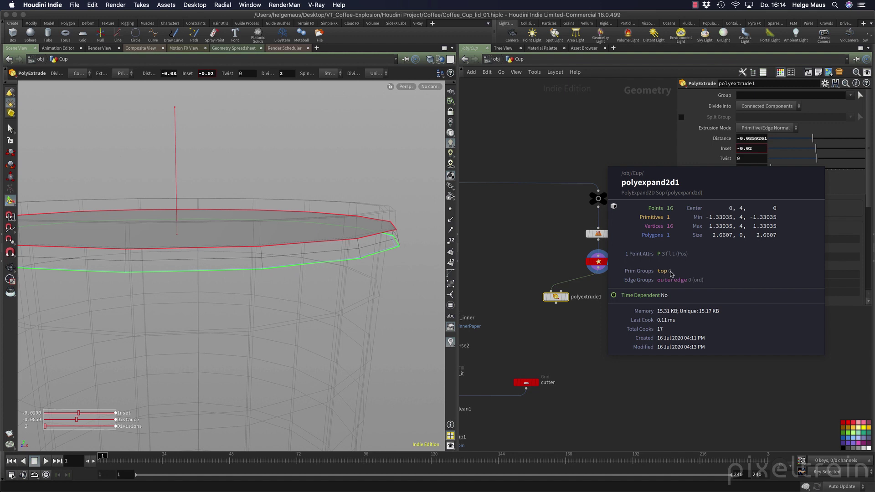
# Enable Create Output Groups on polyexpand2d1 and name its outside group top.
pyautogui.click(599, 263)
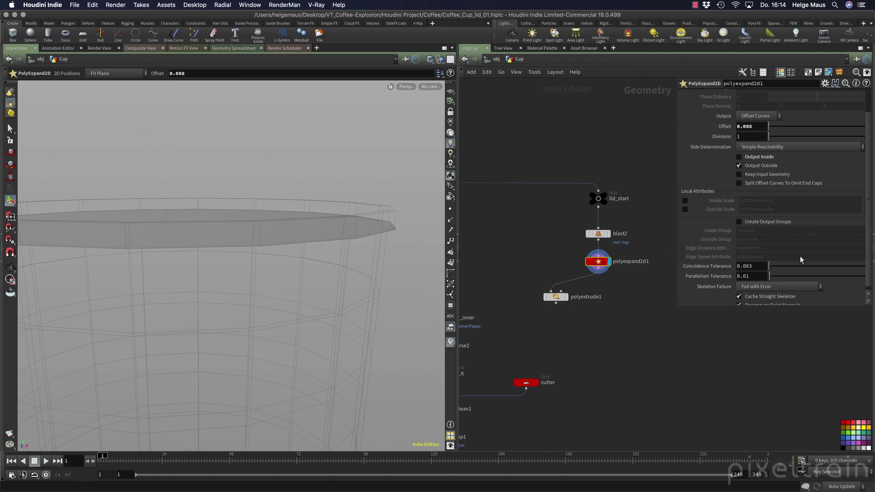
pyautogui.moveTo(705, 259)
pyautogui.click(785, 224)
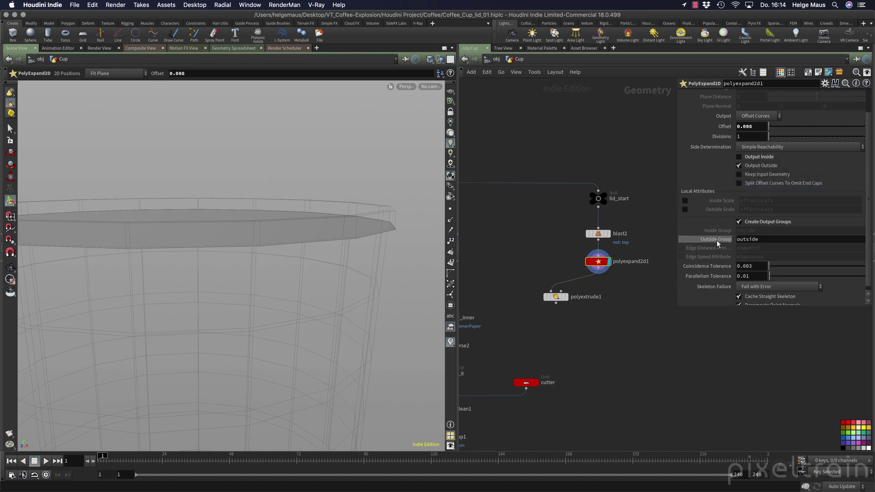
pyautogui.doubleClick(779, 240)
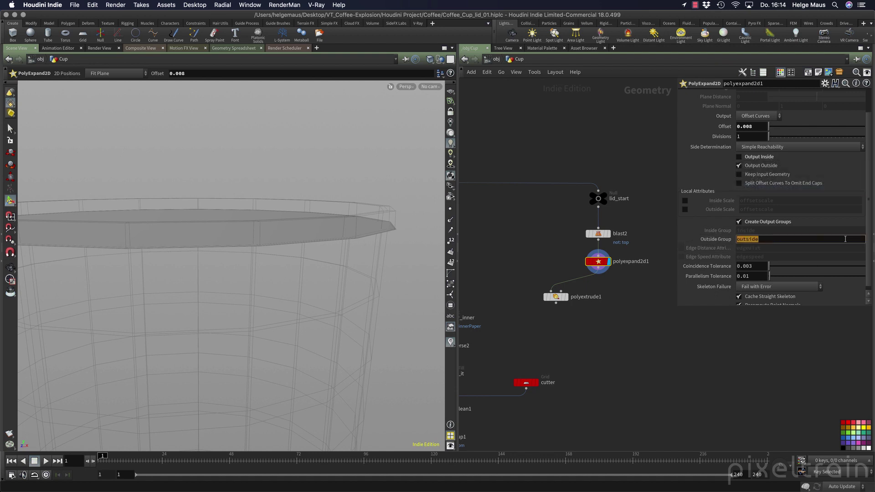
pyautogui.write('tzo')
pyautogui.press('BackSpace')
pyautogui.press('BackSpace')
pyautogui.press('BackSpace')
pyautogui.write('top')
pyautogui.press('Return')
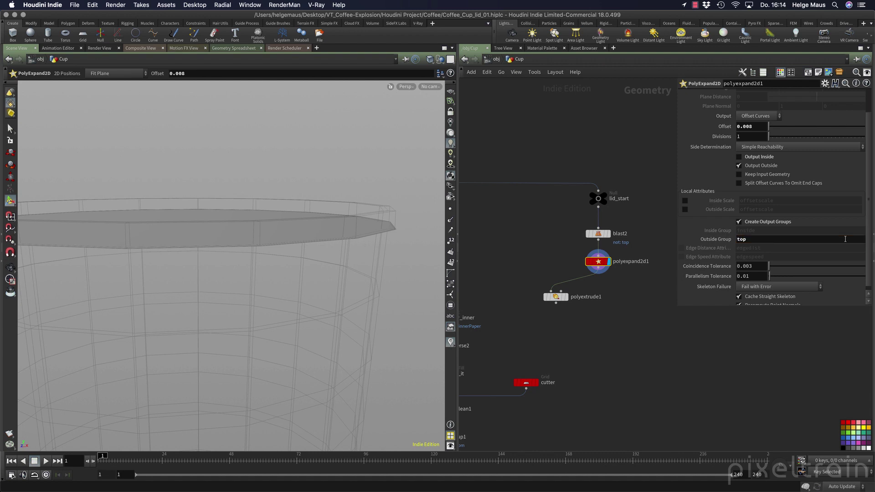
# Display polyextrude1, restrict its extrusion to the group top, and rename the node lid_down.
pyautogui.click(565, 297)
pyautogui.click(851, 95)
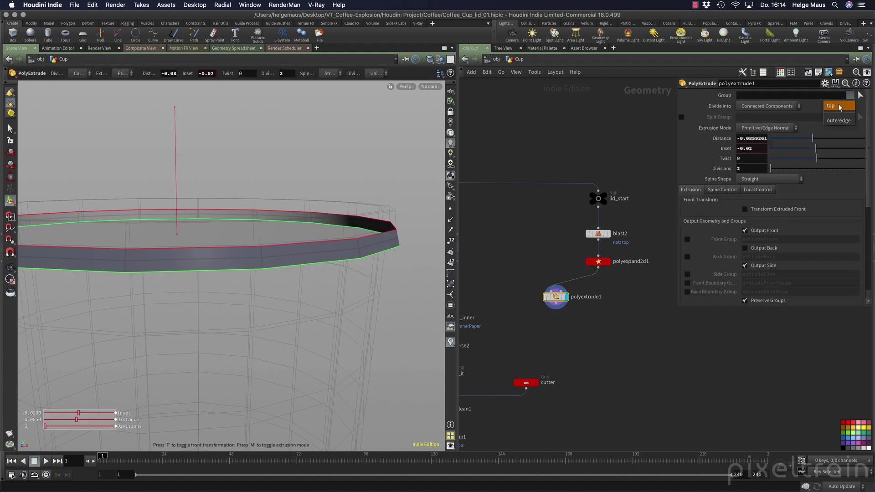
pyautogui.click(839, 106)
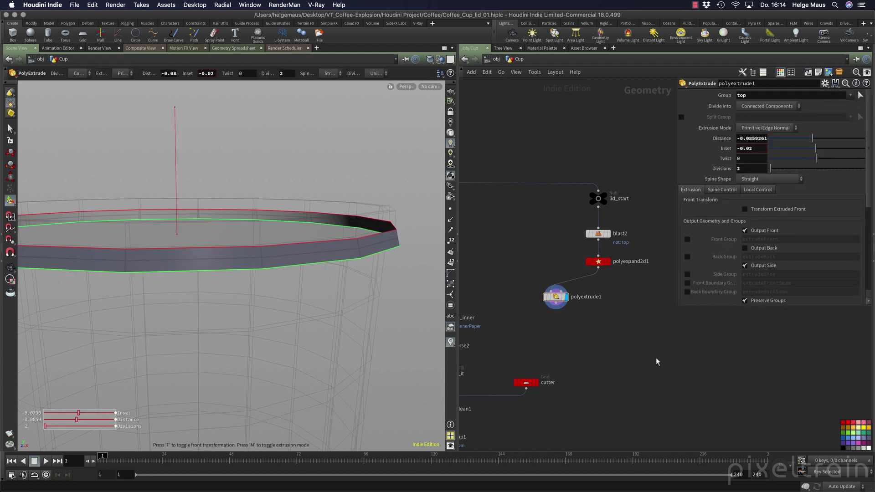
pyautogui.doubleClick(565, 299)
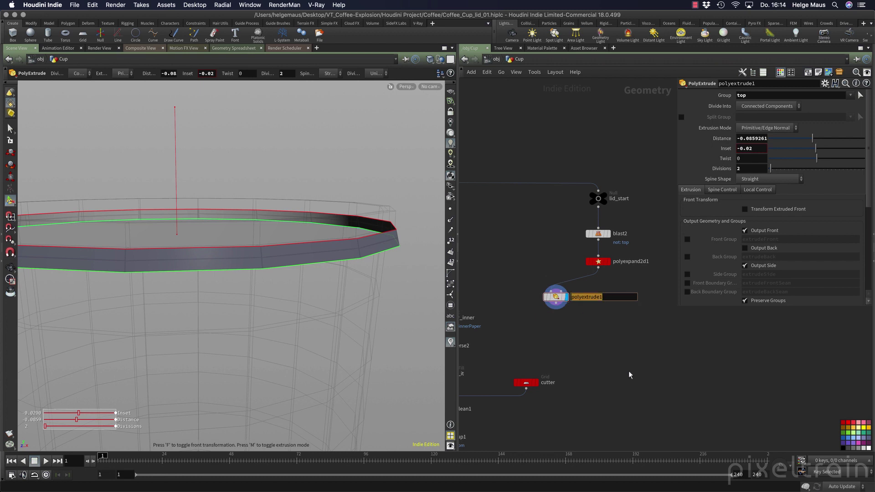
pyautogui.write('lid_down')
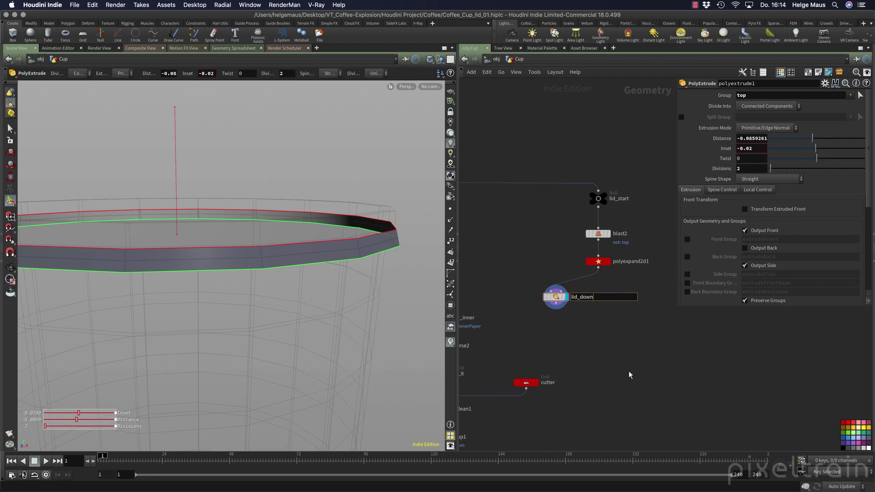
pyautogui.press('Return')
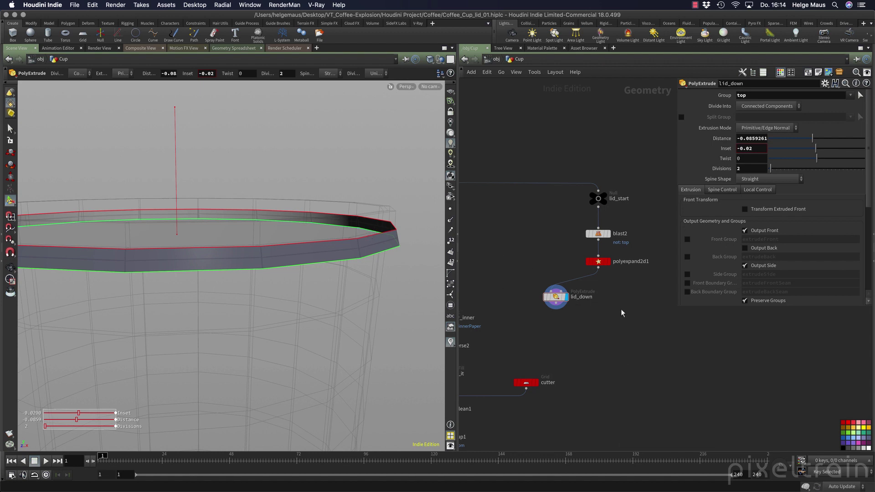
# Display polyexpand2d1 and branch a second PolyExtrude node off its output, beside lid_down.
pyautogui.click(608, 262)
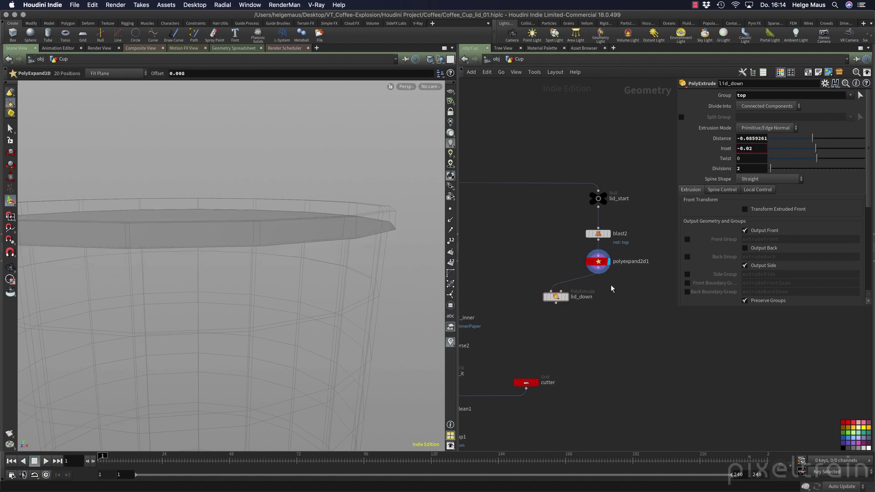
pyautogui.click(599, 263)
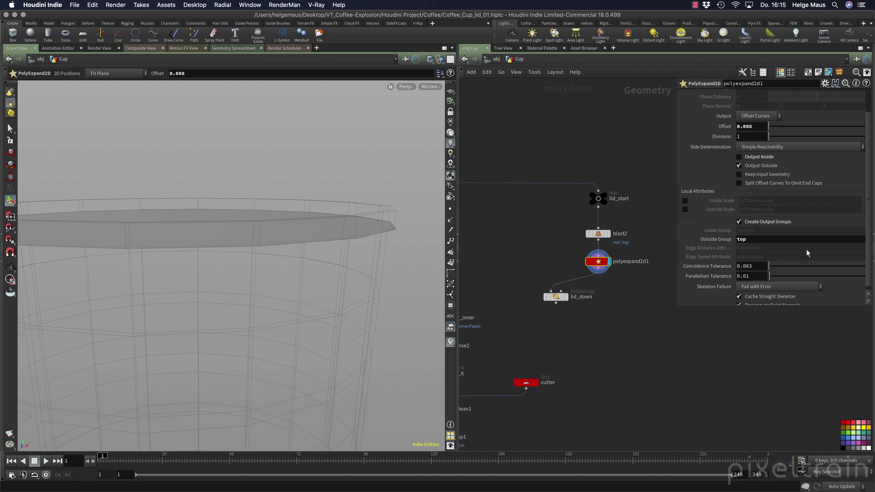
pyautogui.press('Tab')
pyautogui.write('po e')
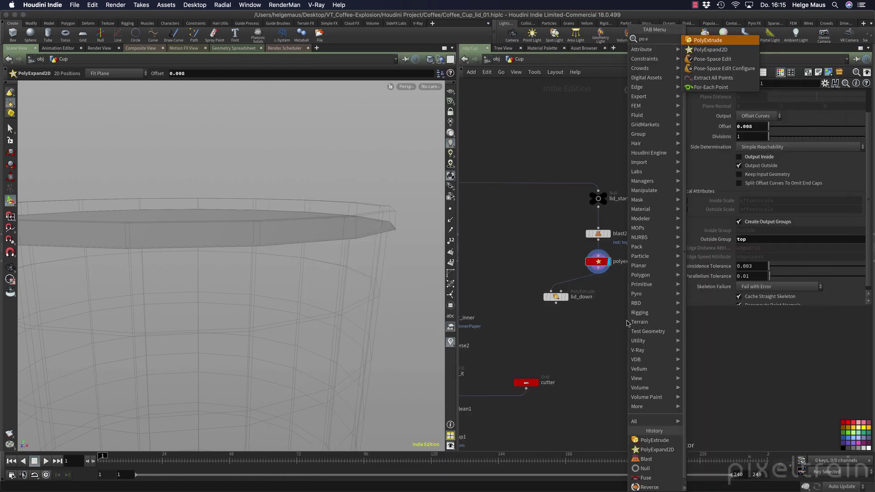
pyautogui.press('Return')
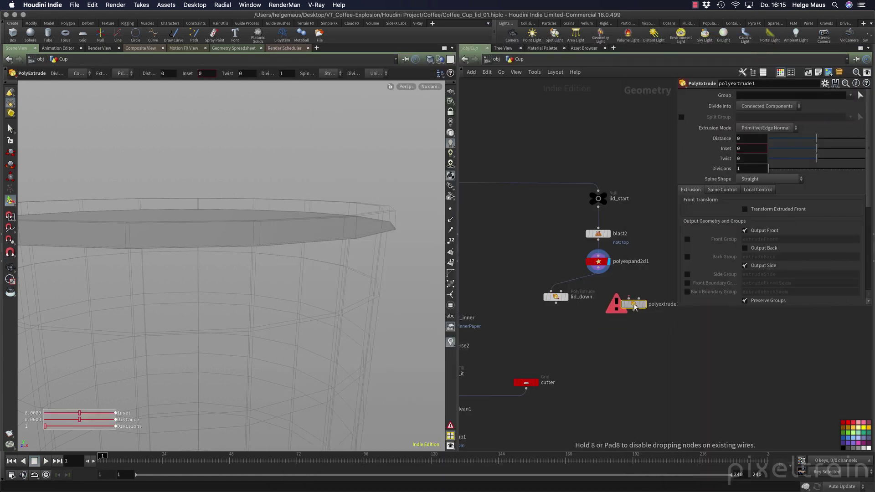
pyautogui.click(640, 297)
pyautogui.moveTo(635, 290); pyautogui.dragTo(599, 268)
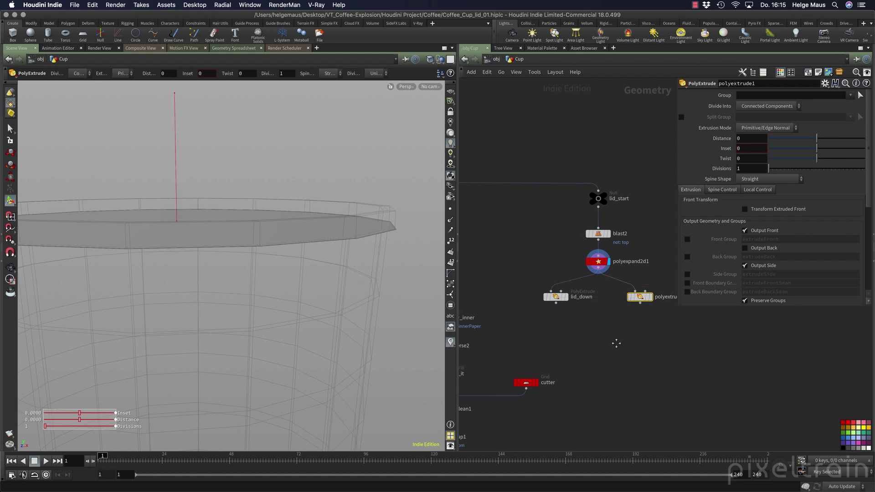
# Display the new PolyExtrude, restrict it to the group top and extrude the face upward by about 0.083.
pyautogui.moveTo(616, 344); pyautogui.dragTo(526, 347, button='middle')
pyautogui.click(562, 302)
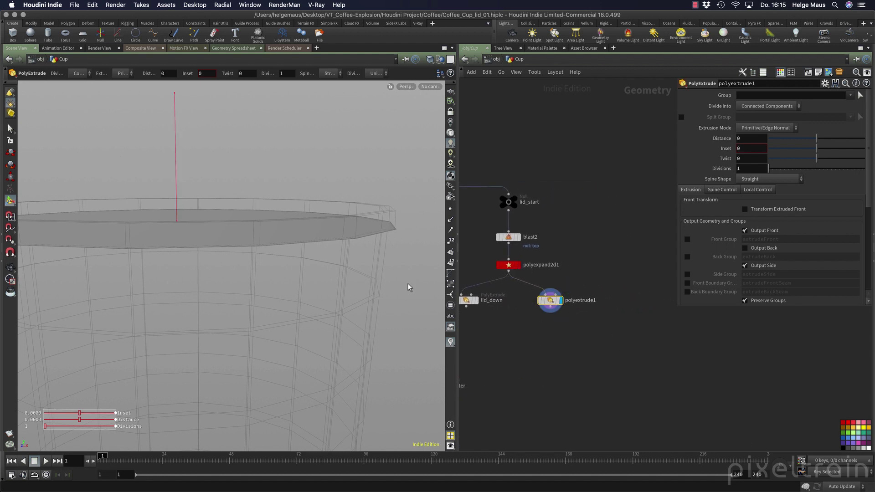
pyautogui.moveTo(176, 211); pyautogui.dragTo(179, 195)
pyautogui.keyDown('alt'); pyautogui.moveTo(214, 211); pyautogui.dragTo(274, 222, button='right'); pyautogui.keyUp('alt')
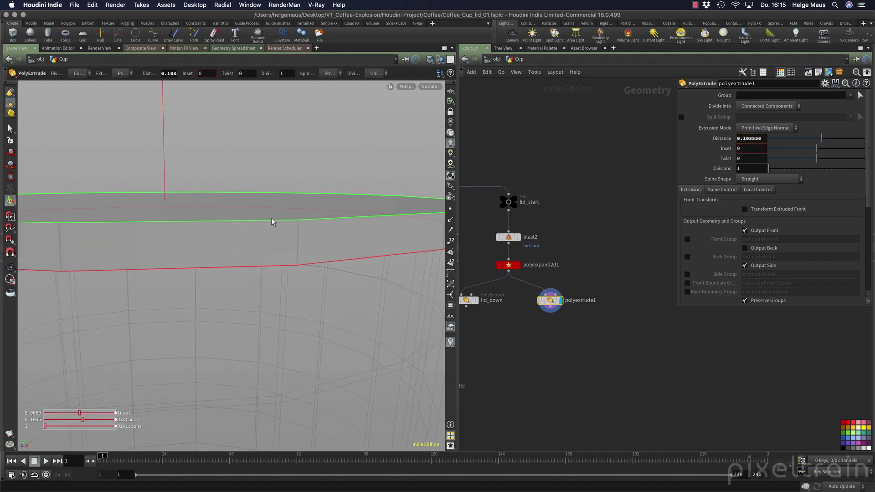
pyautogui.keyDown('alt'); pyautogui.moveTo(273, 222); pyautogui.dragTo(253, 254); pyautogui.keyUp('alt')
pyautogui.click(850, 95)
pyautogui.click(834, 107)
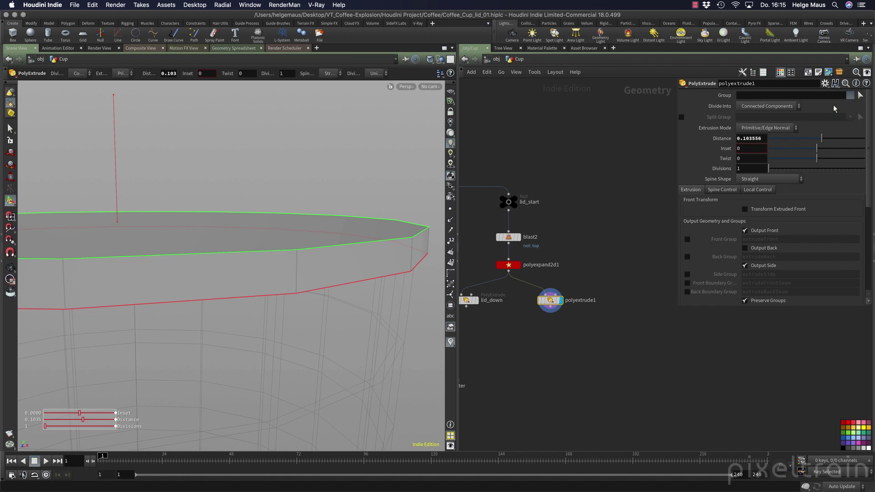
pyautogui.moveTo(117, 173); pyautogui.dragTo(226, 226)
pyautogui.press('Escape')
pyautogui.press('Return')
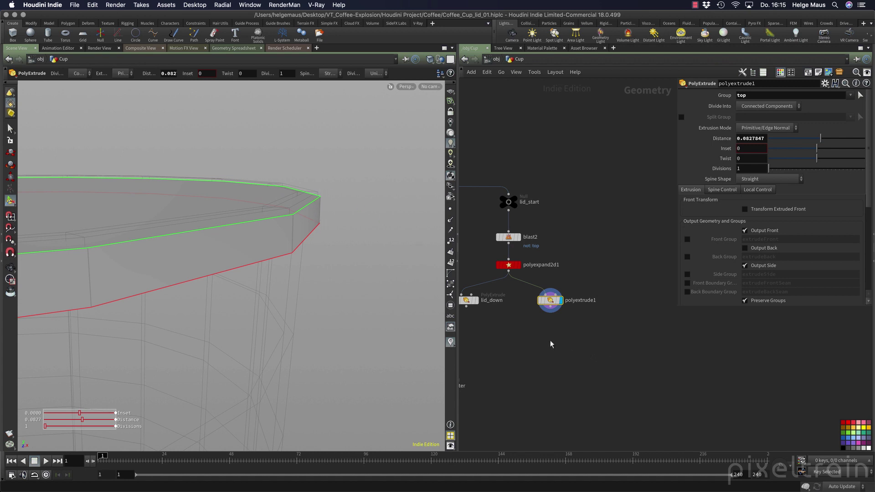
# Copy the Distance parameter of the lip_height node in the cup's main branch.
pyautogui.moveTo(550, 342); pyautogui.dragTo(705, 373, button='middle')
pyautogui.scroll(-2, 530, 289)
pyautogui.moveTo(528, 288); pyautogui.dragTo(605, 328, button='middle')
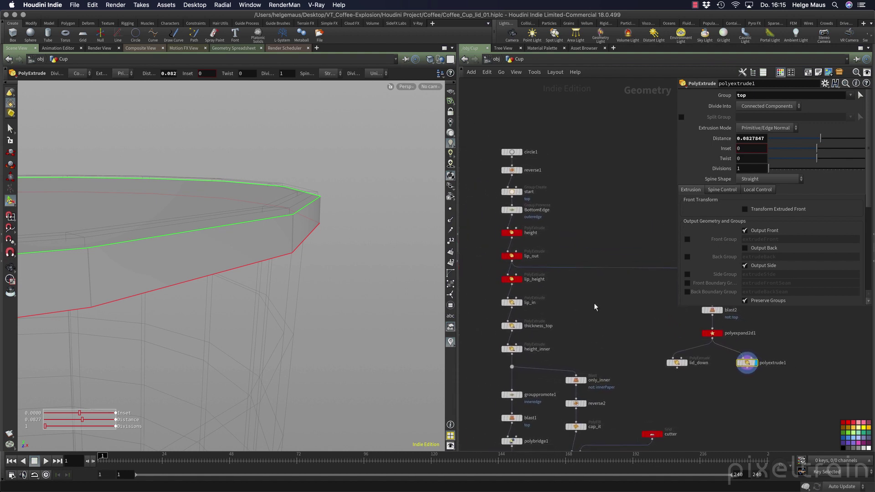
pyautogui.click(512, 280)
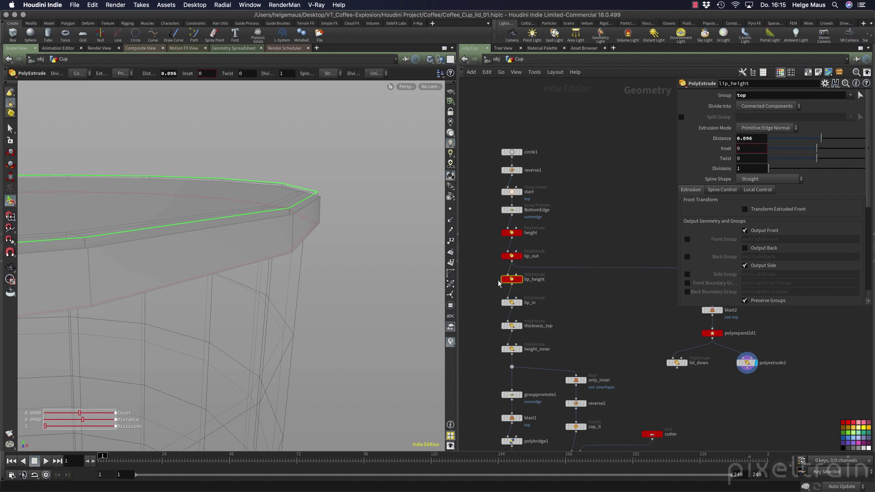
pyautogui.rightClick(718, 138)
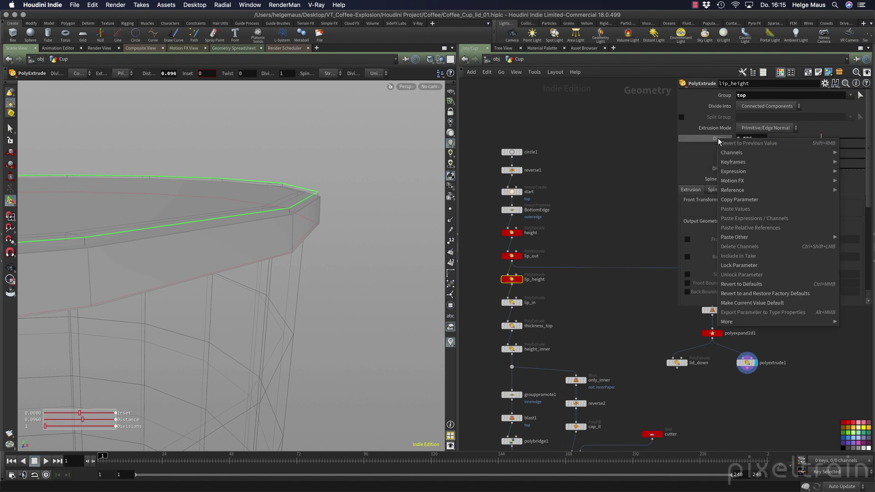
pyautogui.click(737, 200)
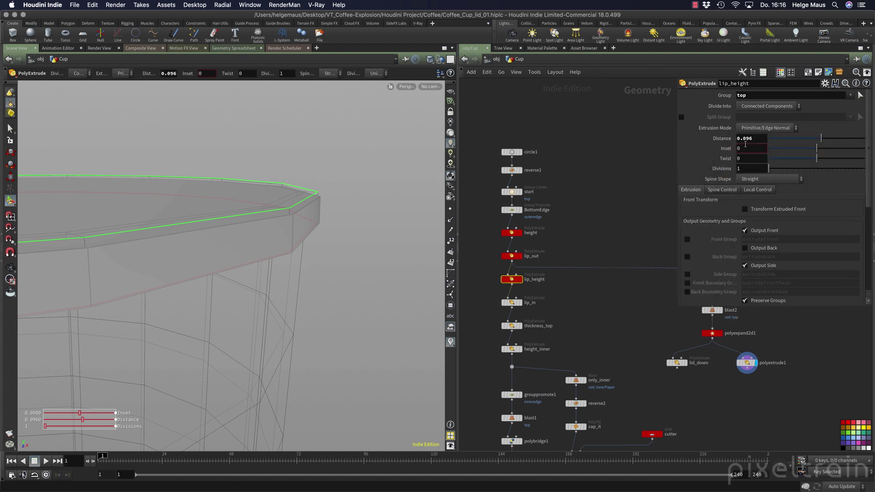
# Replace polyextrude1's Distance with a relative reference to the copied lip_height distance.
pyautogui.moveTo(629, 314); pyautogui.dragTo(497, 300, button='middle')
pyautogui.click(614, 352)
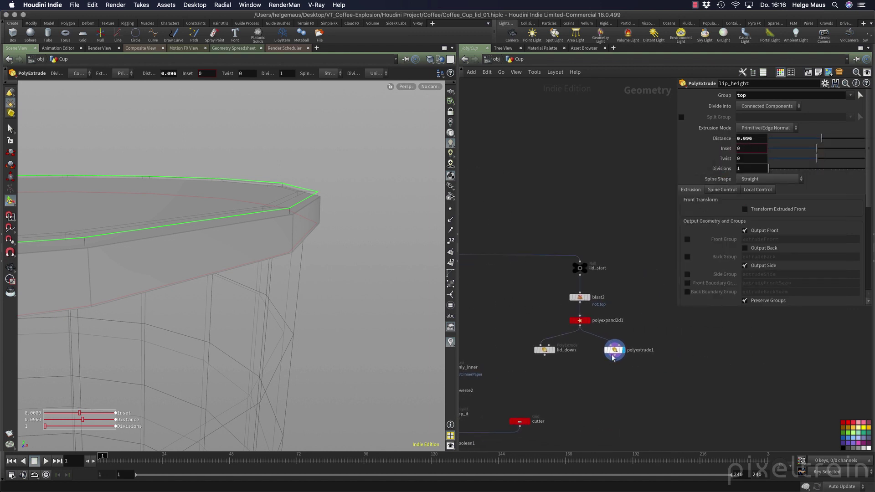
pyautogui.click(746, 139)
pyautogui.press('BackSpace')
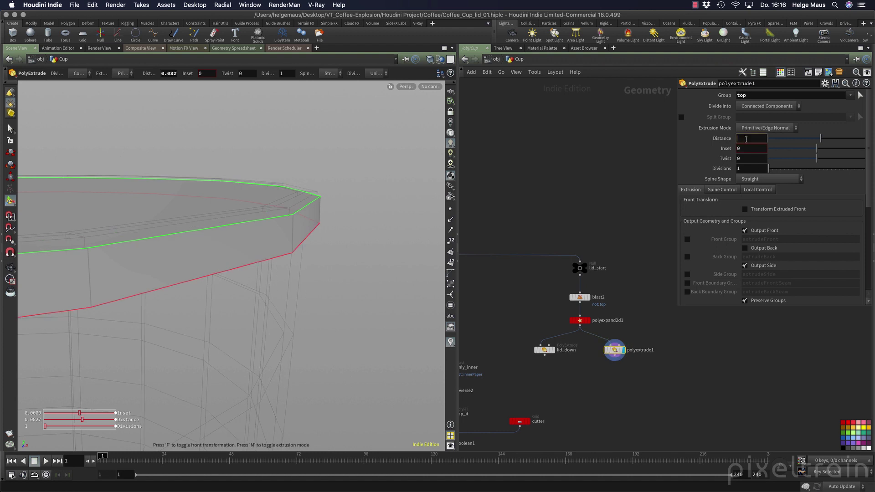
pyautogui.rightClick(746, 139)
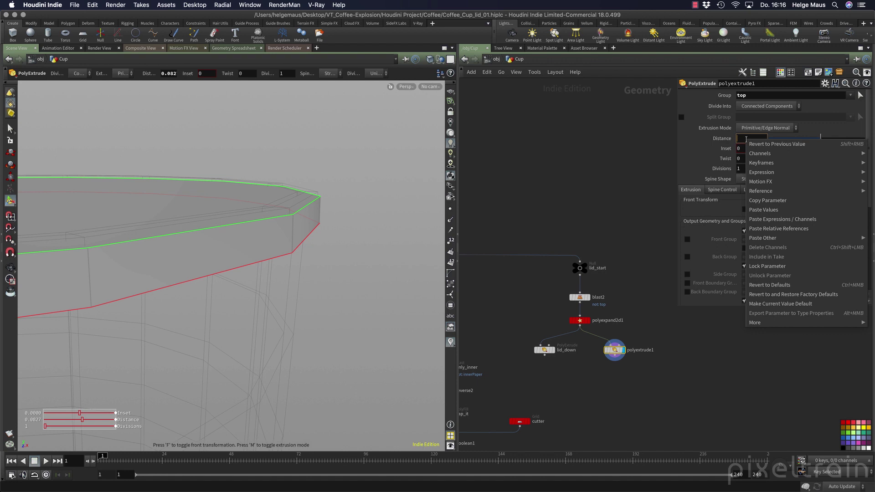
pyautogui.click(770, 229)
pyautogui.press('Return')
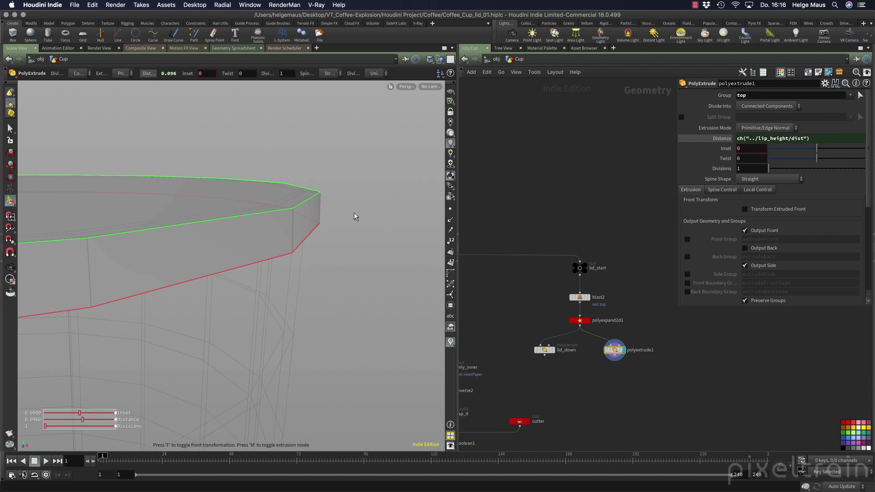
# Check the extruded lid up close and switch polyextrude1's Distance between its expression and evaluated value.
pyautogui.keyDown('alt'); pyautogui.moveTo(355, 216); pyautogui.dragTo(322, 219); pyautogui.keyUp('alt')
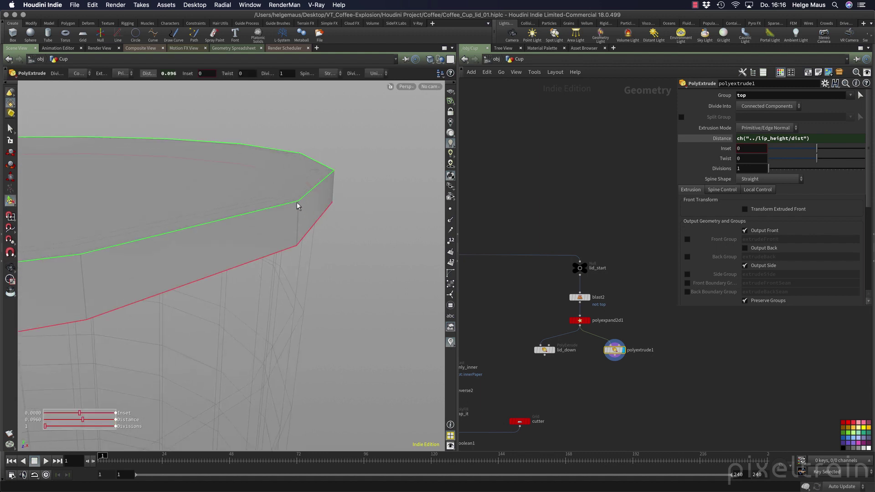
pyautogui.click(724, 140)
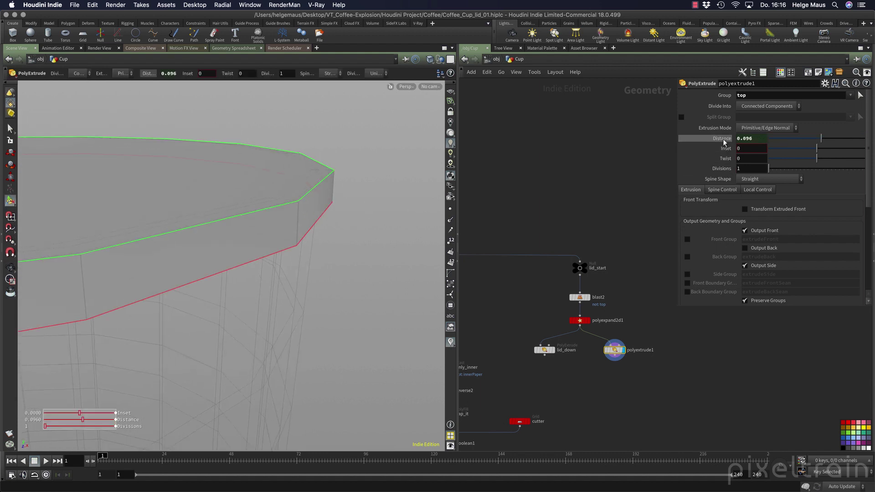
pyautogui.click(724, 140)
pyautogui.click(724, 140)
pyautogui.click(723, 139)
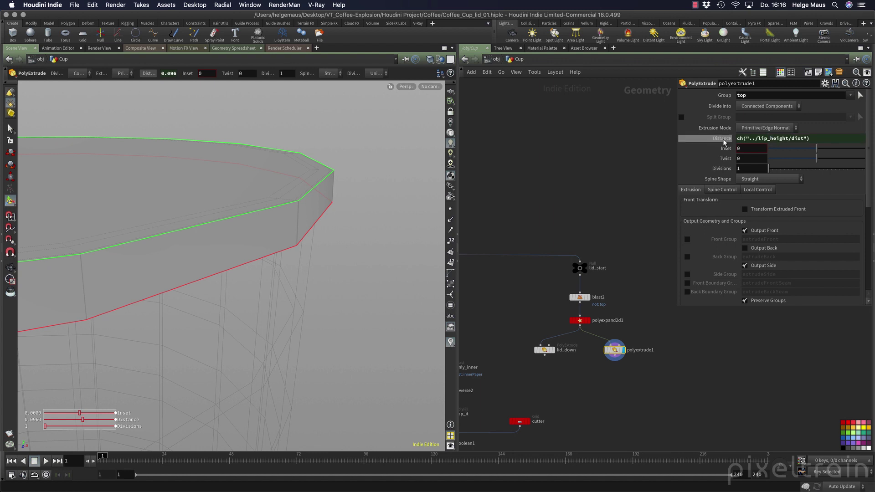
pyautogui.click(715, 140)
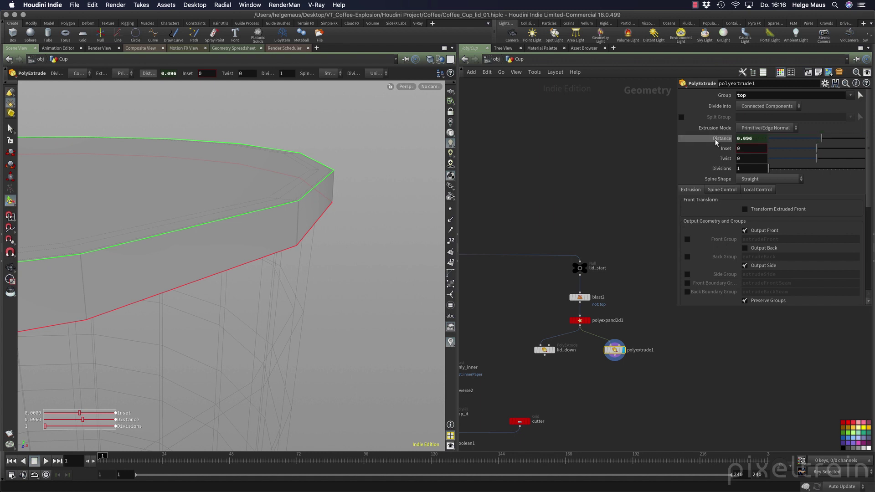
pyautogui.click(715, 138)
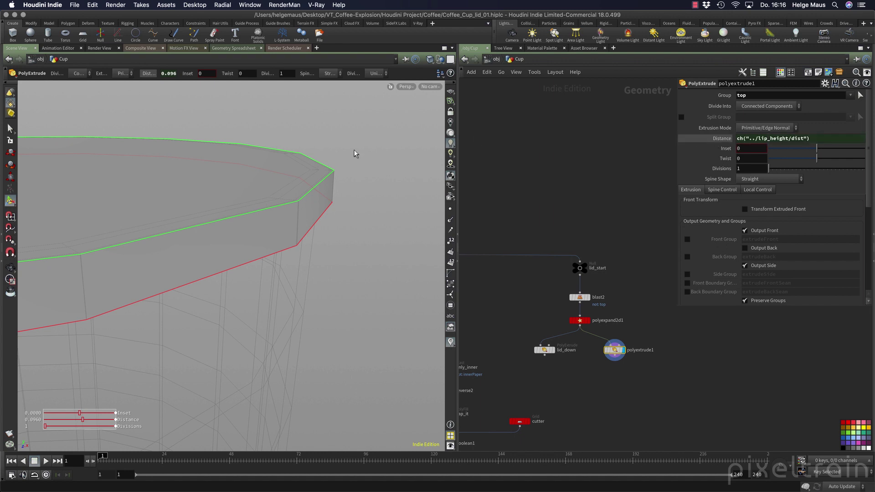
# Append +0.005 to the lip_height reference in polyextrude1's Distance expression.
pyautogui.click(824, 140)
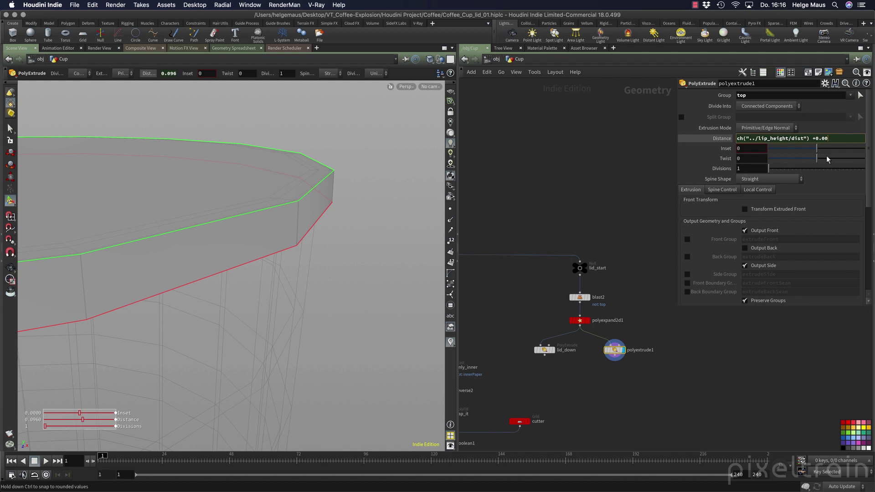
pyautogui.write('5')
pyautogui.press('Return')
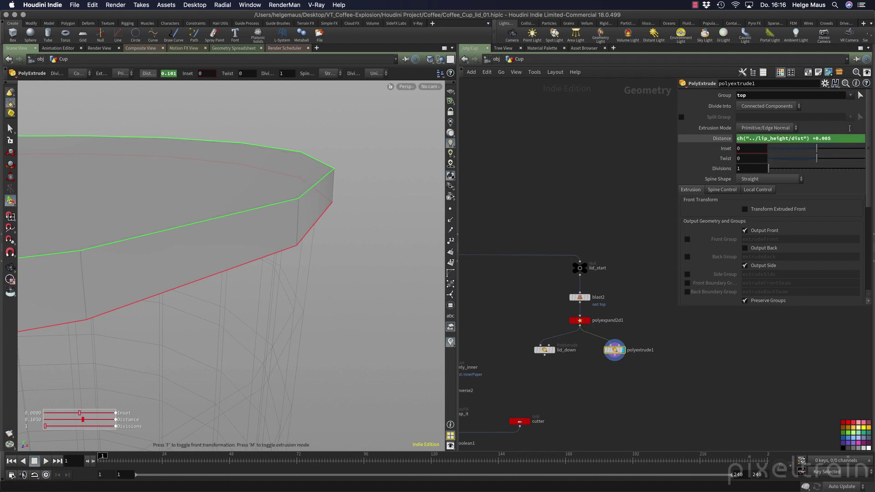
pyautogui.keyDown('alt'); pyautogui.moveTo(384, 223); pyautogui.dragTo(363, 221); pyautogui.keyUp('alt')
pyautogui.press('Return')
# Inspect the raised lid from a higher angle and rename polyextrude1 as lid_contact_height.
pyautogui.moveTo(560, 383); pyautogui.dragTo(614, 387, button='middle')
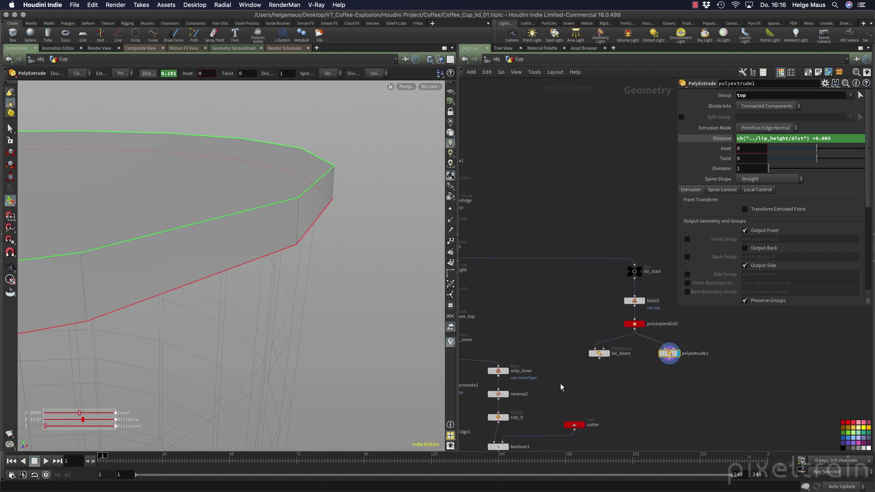
pyautogui.press('Escape')
pyautogui.moveTo(428, 344); pyautogui.dragTo(303, 313)
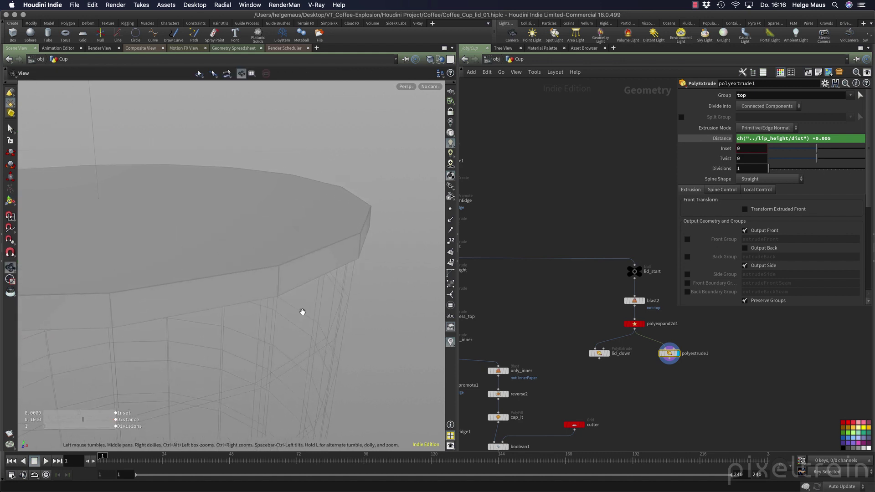
pyautogui.press('Return')
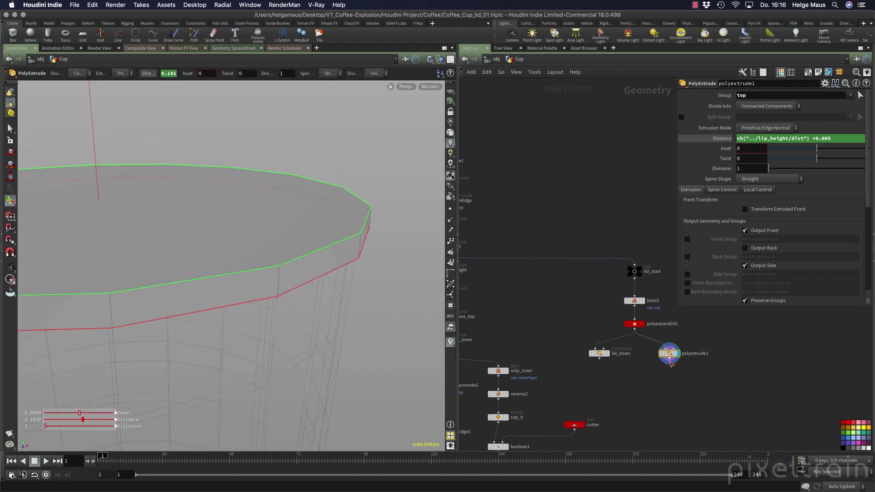
pyautogui.doubleClick(685, 357)
pyautogui.write('lid_contact_height')
pyautogui.press('Return')
# Add and display another PolyExtrude node connected directly below lid_contact_height.
pyautogui.moveTo(672, 366); pyautogui.dragTo(605, 290, button='middle')
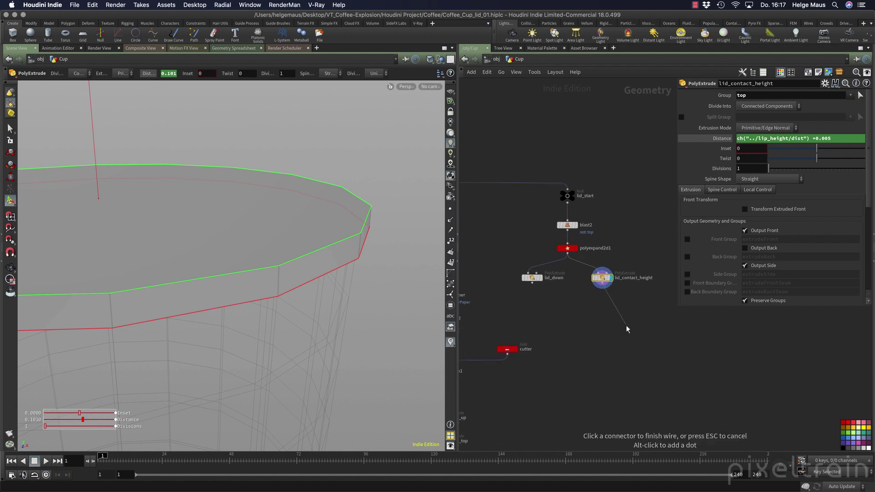
pyautogui.press('Tab')
pyautogui.write('po w')
pyautogui.press('BackSpace')
pyautogui.write('e')
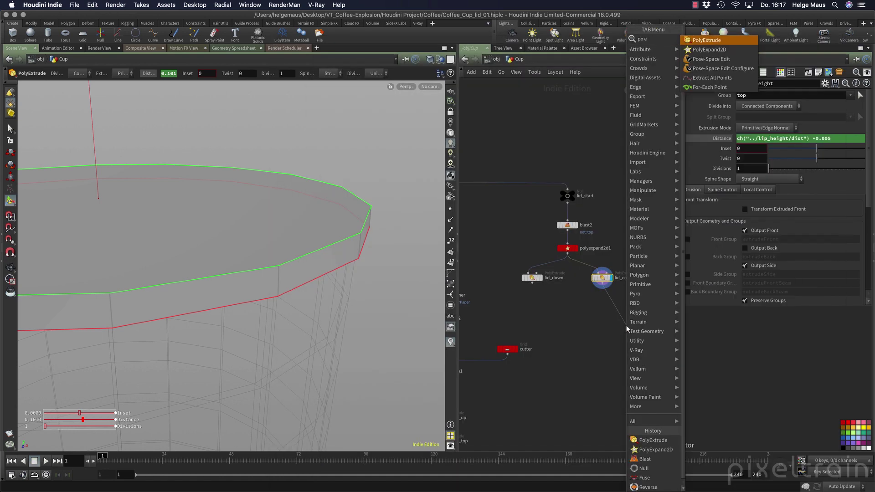
pyautogui.press('Return')
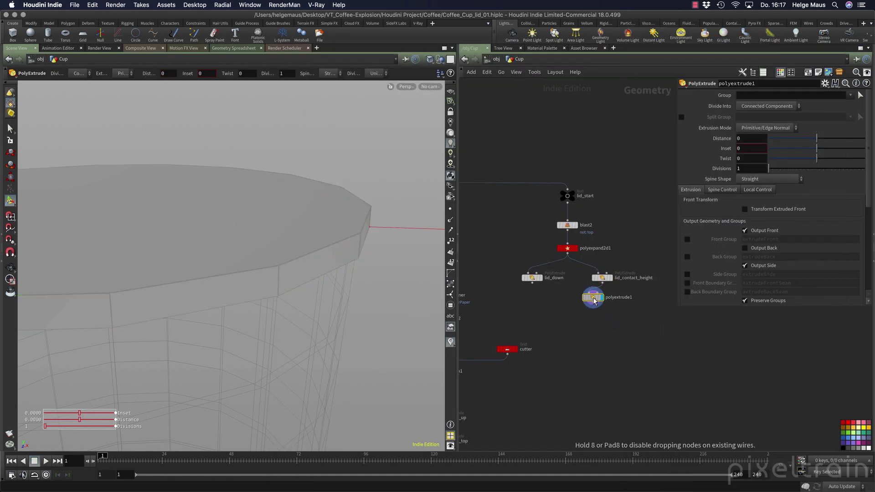
pyautogui.click(603, 301)
# Restrict the new extrusion to the group top, set Distance to 0.016 and Inset to 0.024, and inspect the bevelled edge.
pyautogui.click(850, 96)
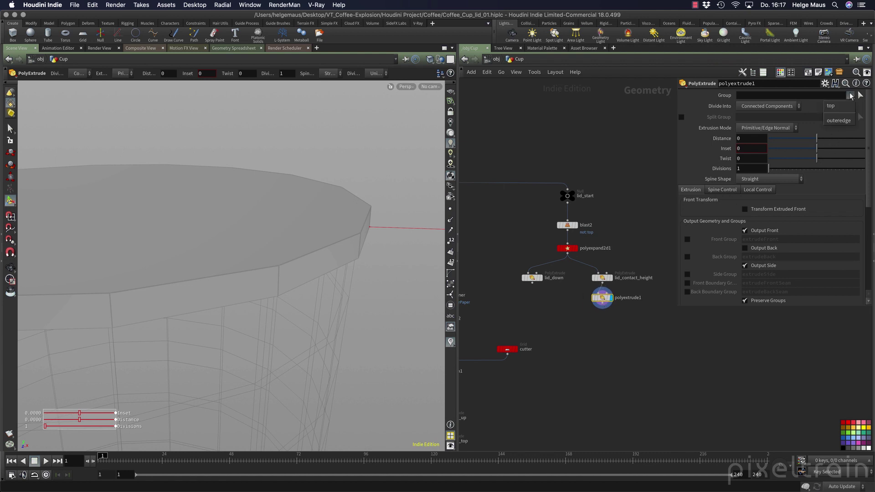
pyautogui.click(830, 106)
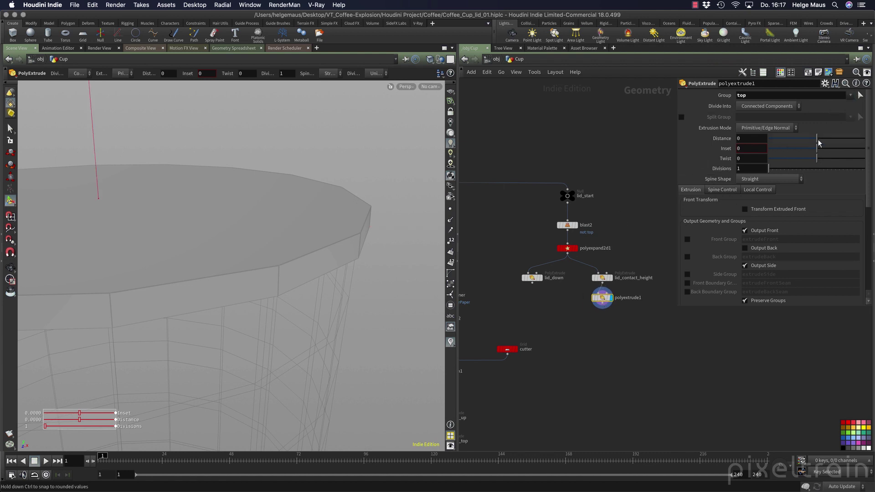
pyautogui.moveTo(817, 139)
pyautogui.mouseDown()
pyautogui.moveTo(819, 153)
pyautogui.moveTo(818, 140)
pyautogui.mouseUp()
pyautogui.press('Escape')
pyautogui.moveTo(319, 228); pyautogui.dragTo(244, 284)
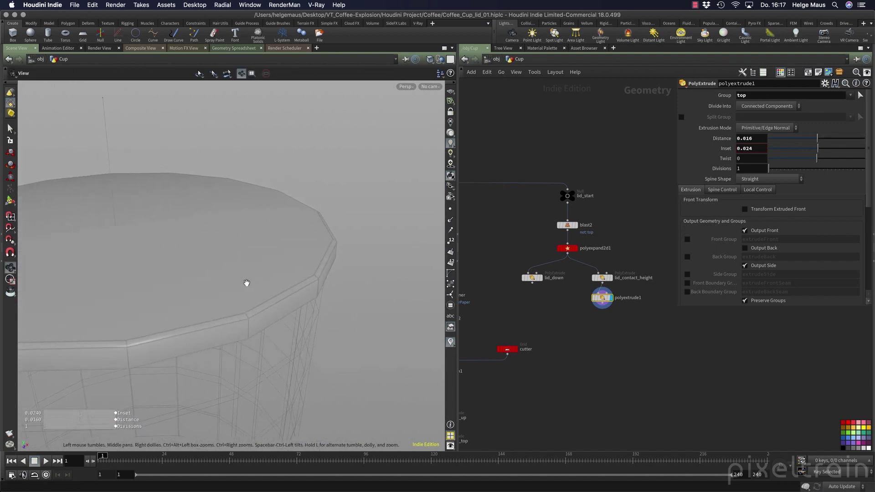
pyautogui.press('Return')
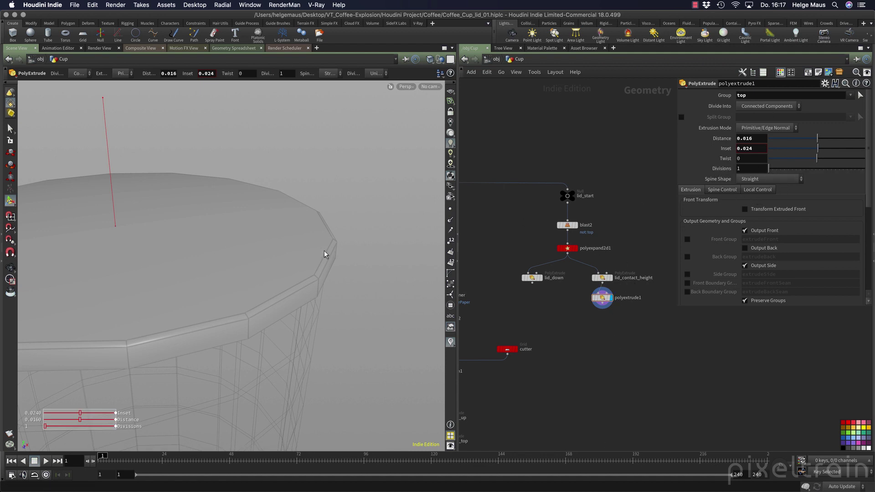
pyautogui.moveTo(324, 250); pyautogui.dragTo(337, 240)
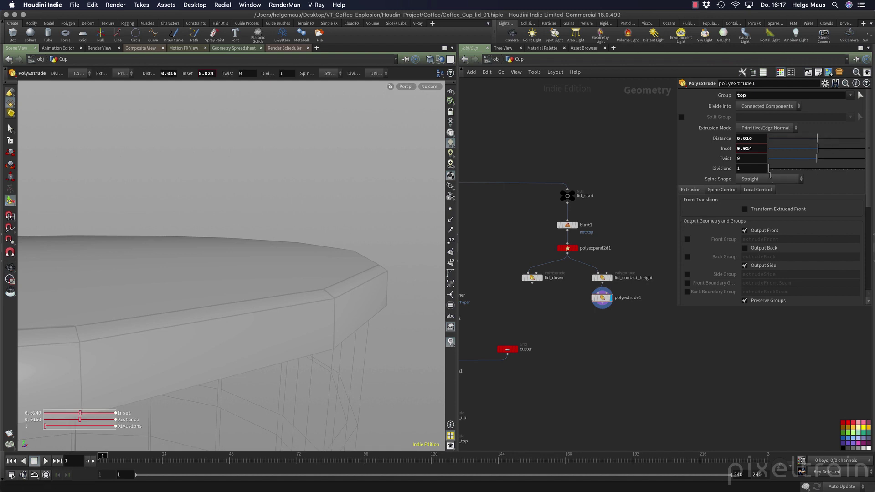
# Set the bevel extrusion's Divisions to 2 and its Spine Shape to Curved.
pyautogui.moveTo(770, 168); pyautogui.dragTo(771, 170)
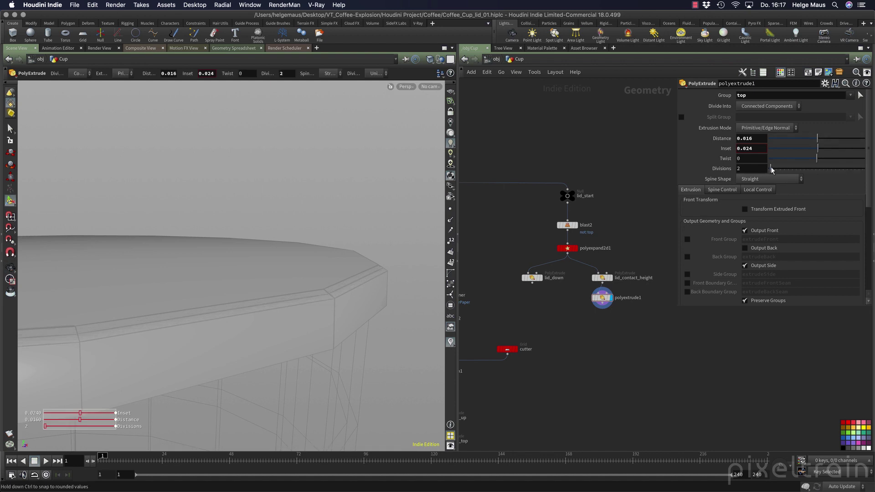
pyautogui.click(750, 179)
pyautogui.click(750, 199)
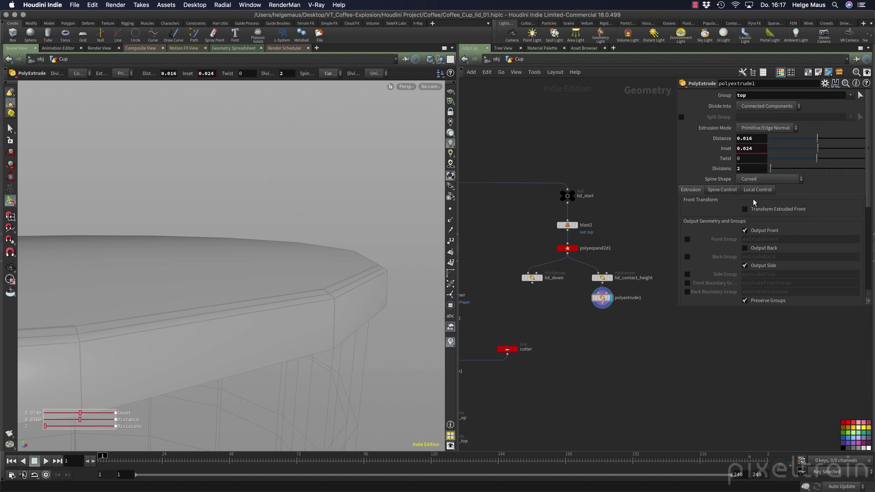
pyautogui.moveTo(771, 169)
pyautogui.mouseDown()
pyautogui.moveTo(780, 167)
pyautogui.moveTo(770, 167)
pyautogui.mouseUp()
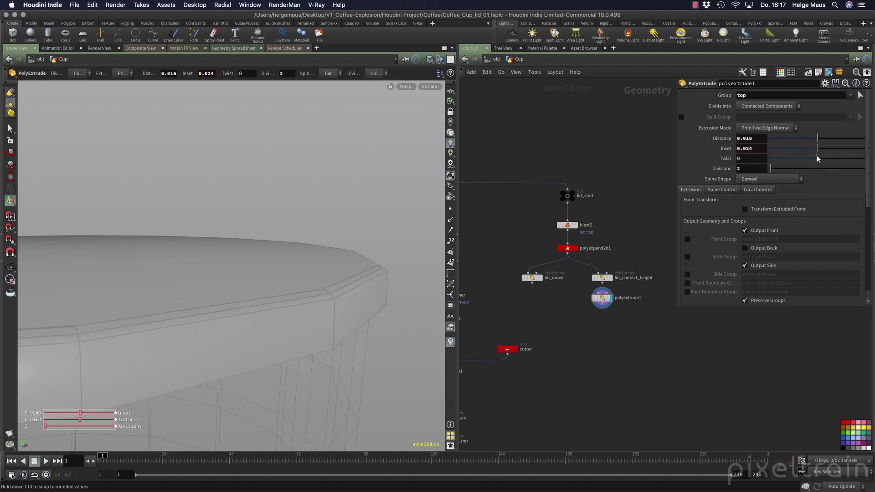
# Try the curved bevel with a Distance of 0.042 and 5 divisions, and check the spine shape adjustment settings.
pyautogui.moveTo(821, 141); pyautogui.dragTo(816, 141)
pyautogui.moveTo(776, 169); pyautogui.dragTo(777, 171)
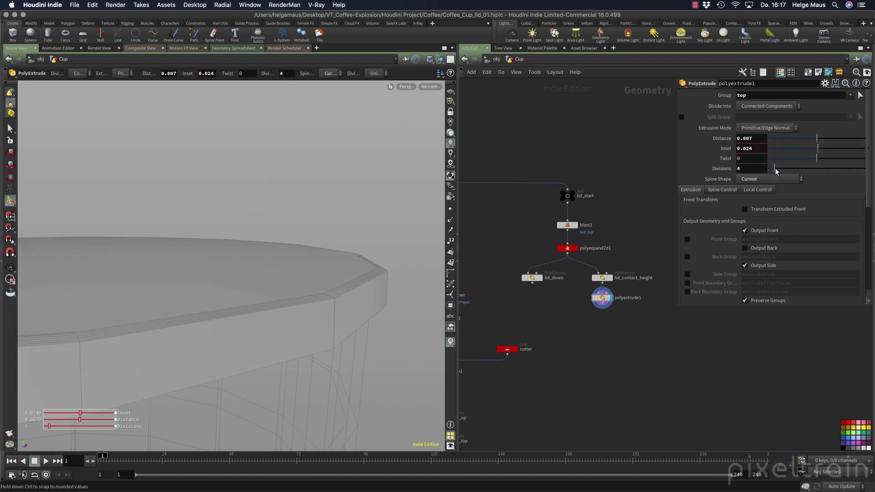
pyautogui.moveTo(817, 140); pyautogui.dragTo(819, 141)
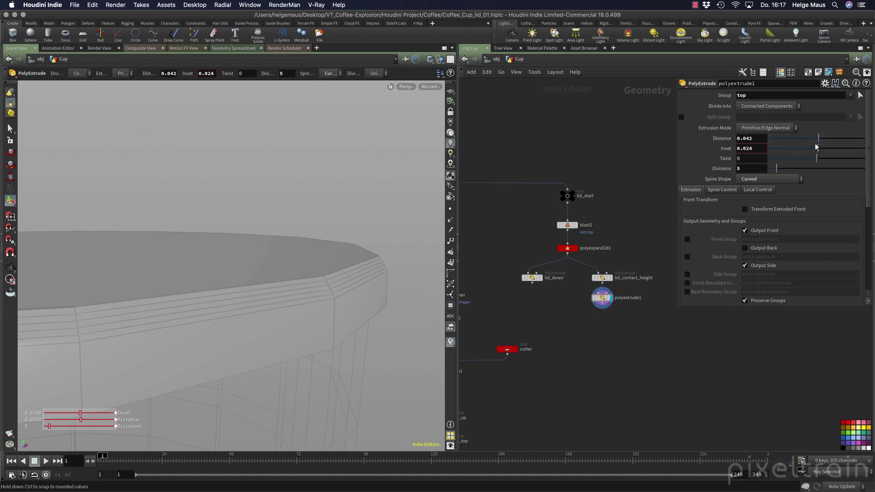
pyautogui.moveTo(777, 172); pyautogui.dragTo(778, 170)
pyautogui.click(727, 190)
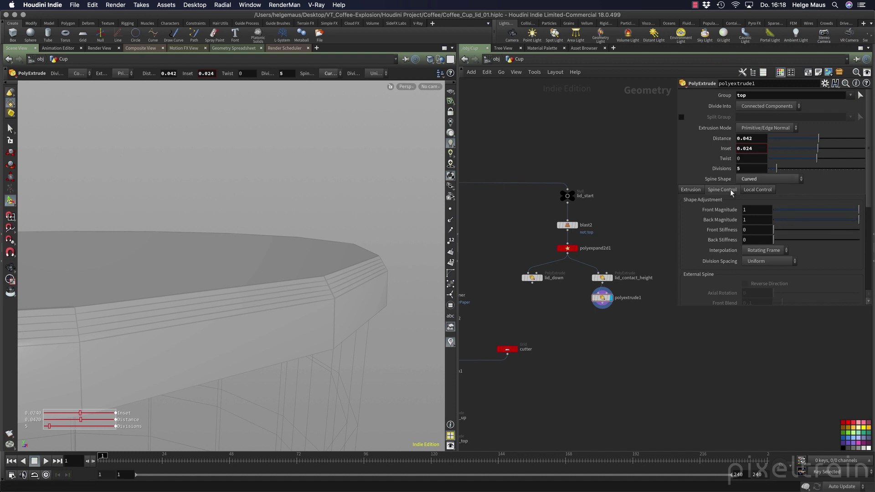
pyautogui.click(698, 189)
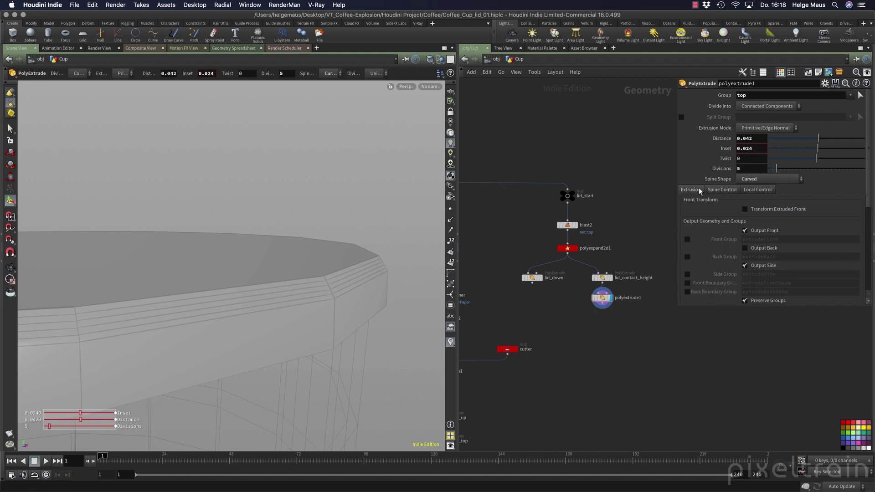
pyautogui.click(727, 188)
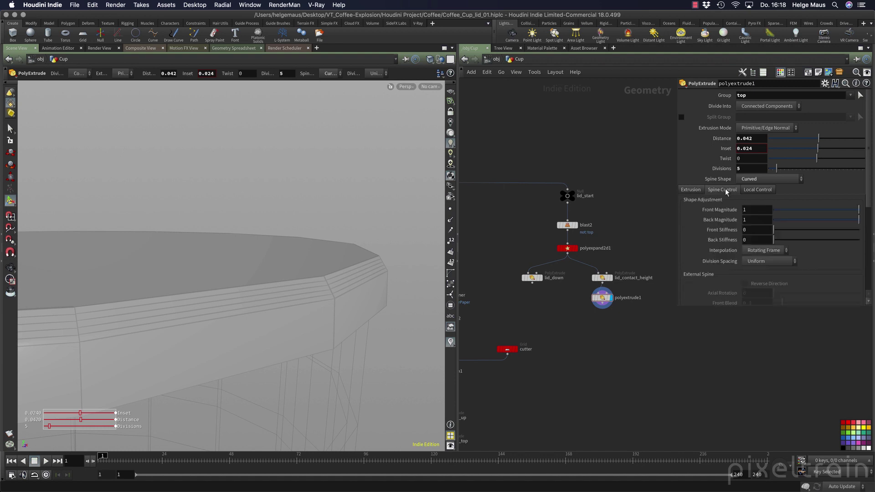
# Bring the bevel extrusion to a Distance of about 0.016 with 2 divisions and inspect the lid's rim.
pyautogui.click(757, 139)
pyautogui.moveTo(819, 140); pyautogui.dragTo(818, 140)
pyautogui.moveTo(777, 168); pyautogui.dragTo(771, 169)
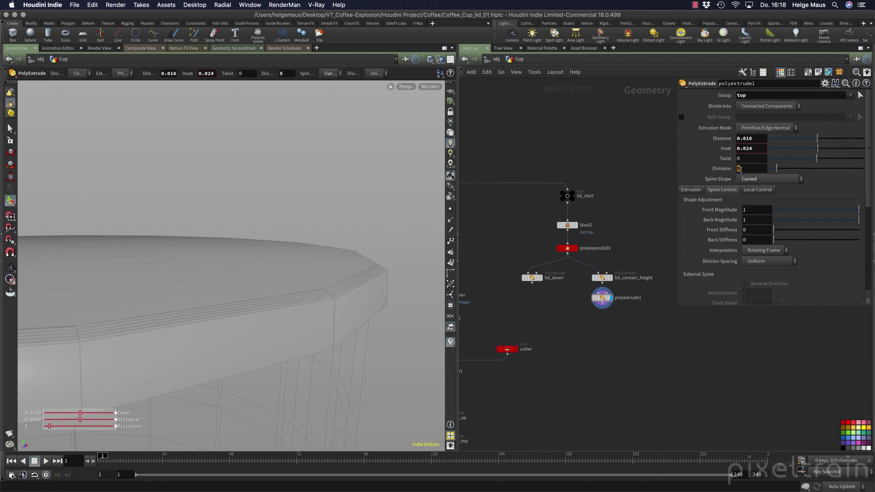
pyautogui.moveTo(364, 268); pyautogui.dragTo(288, 264)
pyautogui.press('Escape')
pyautogui.moveTo(287, 265); pyautogui.dragTo(349, 244, button='right')
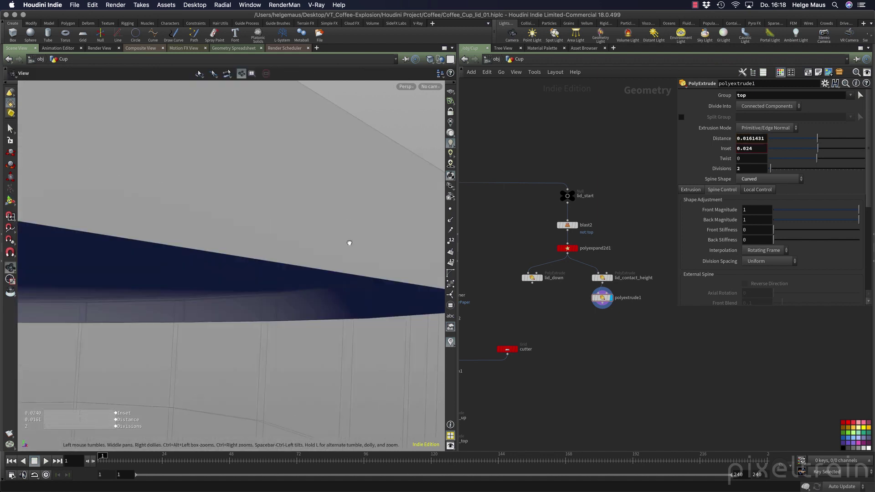
pyautogui.moveTo(350, 245)
pyautogui.mouseDown()
pyautogui.moveTo(334, 248)
pyautogui.moveTo(343, 248)
pyautogui.mouseUp()
pyautogui.moveTo(344, 248); pyautogui.dragTo(277, 243, button='right')
pyautogui.moveTo(277, 243); pyautogui.dragTo(289, 274)
pyautogui.press('Return')
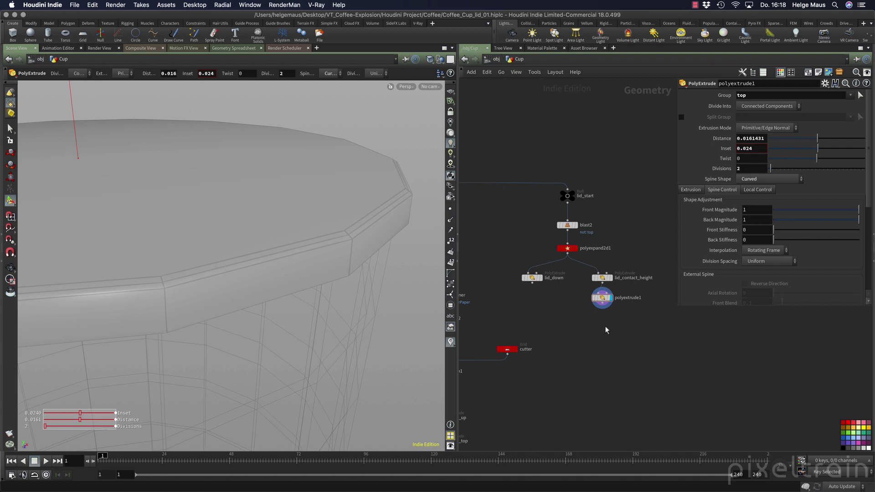
# Rename the bevel extrusion polyextrude1 as lid_inner_01 and save the scene.
pyautogui.doubleClick(628, 298)
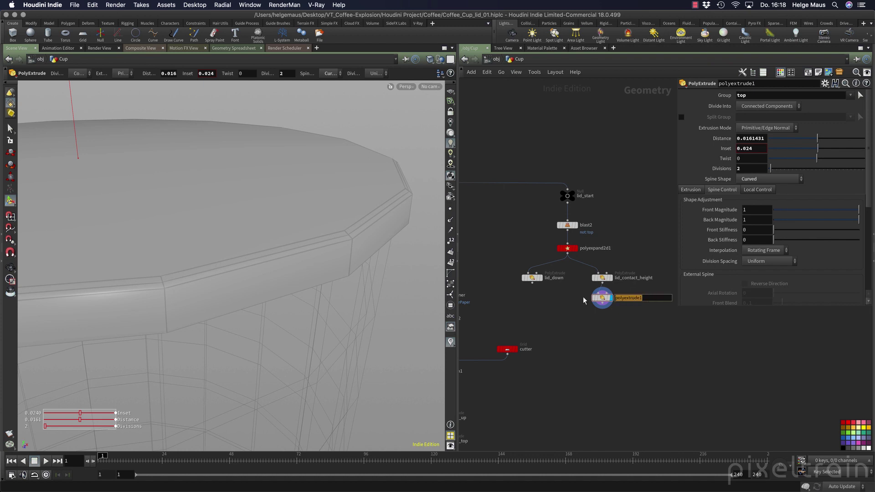
pyautogui.write('lid_inner_01')
pyautogui.press('Return')
pyautogui.press('super+s')
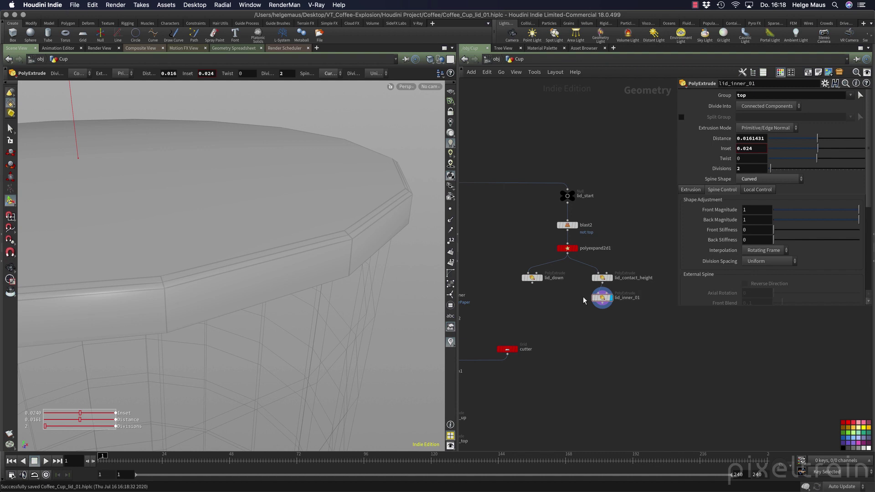
# Add and display another PolyExtrude node connected directly below lid_inner_01.
pyautogui.press('Escape')
pyautogui.moveTo(327, 228); pyautogui.dragTo(291, 246)
pyautogui.press('Return')
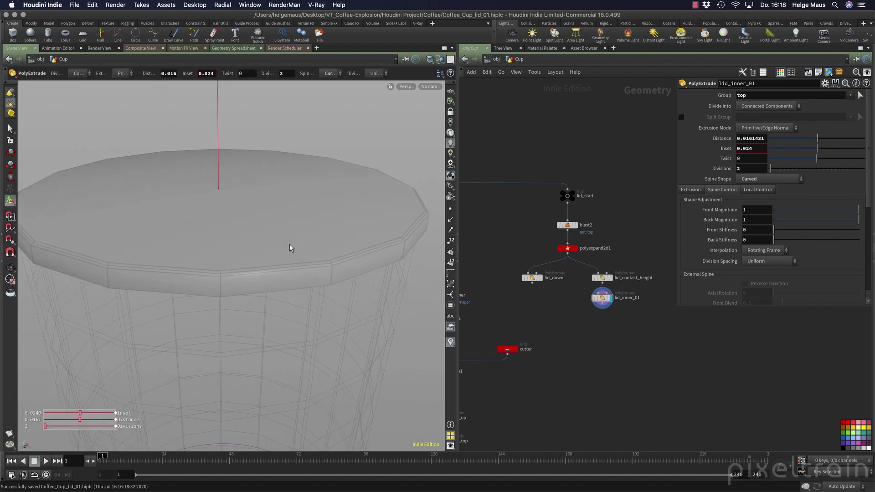
pyautogui.click(603, 305)
pyautogui.press('Tab')
pyautogui.write('pex')
pyautogui.press('Return')
pyautogui.click(617, 329)
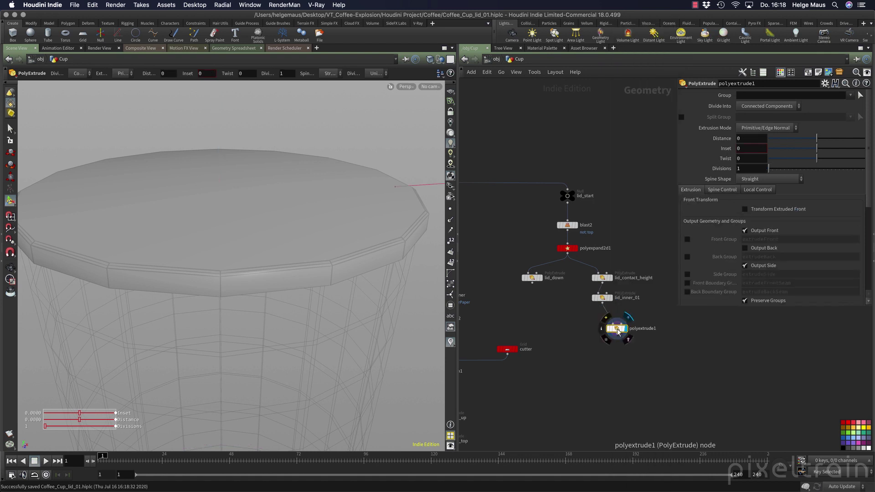
pyautogui.moveTo(617, 329); pyautogui.dragTo(604, 318)
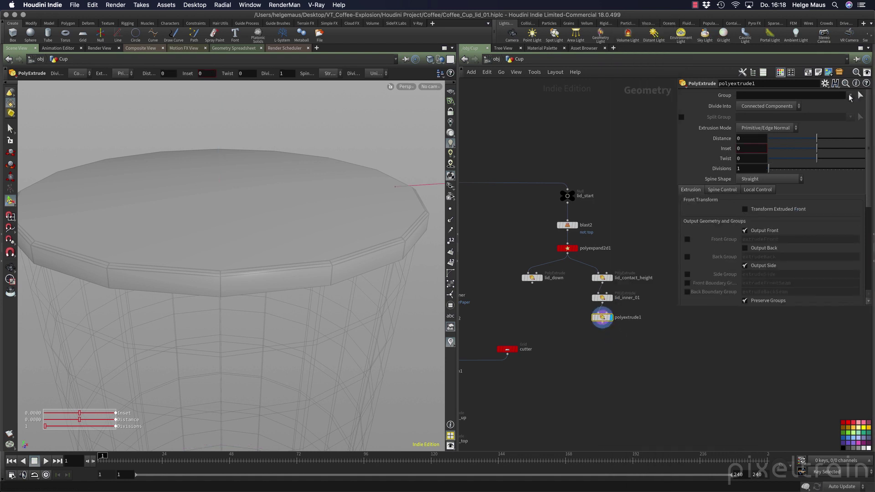
# Restrict the new extrusion to the group top and set its Inset to 0.105, keeping a single division.
pyautogui.click(850, 96)
pyautogui.click(844, 108)
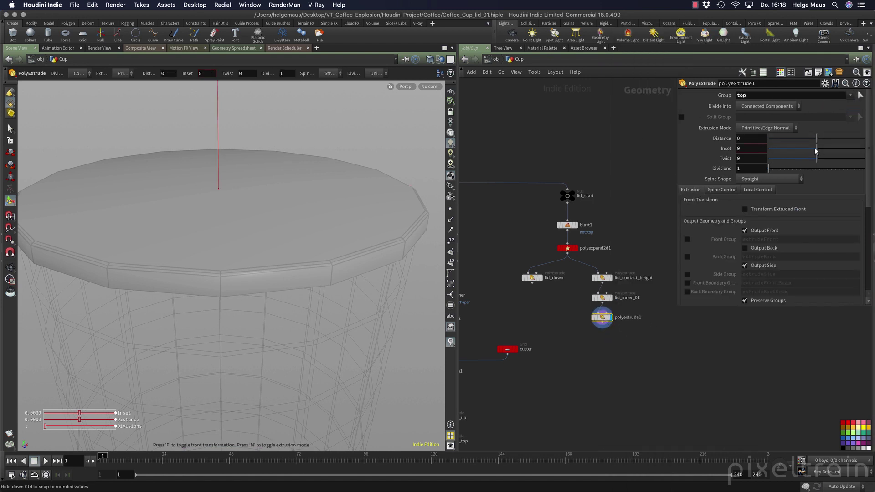
pyautogui.moveTo(814, 147); pyautogui.dragTo(822, 143)
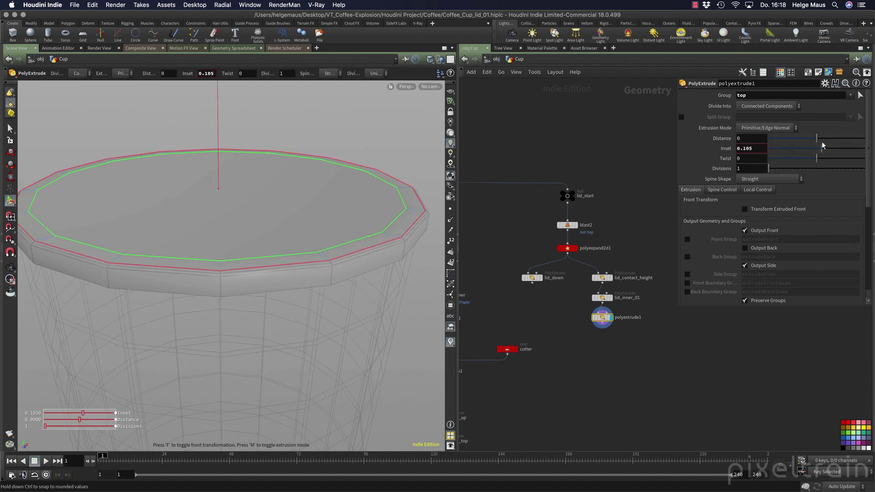
pyautogui.keyDown('alt'); pyautogui.moveTo(395, 304); pyautogui.dragTo(390, 329); pyautogui.keyUp('alt')
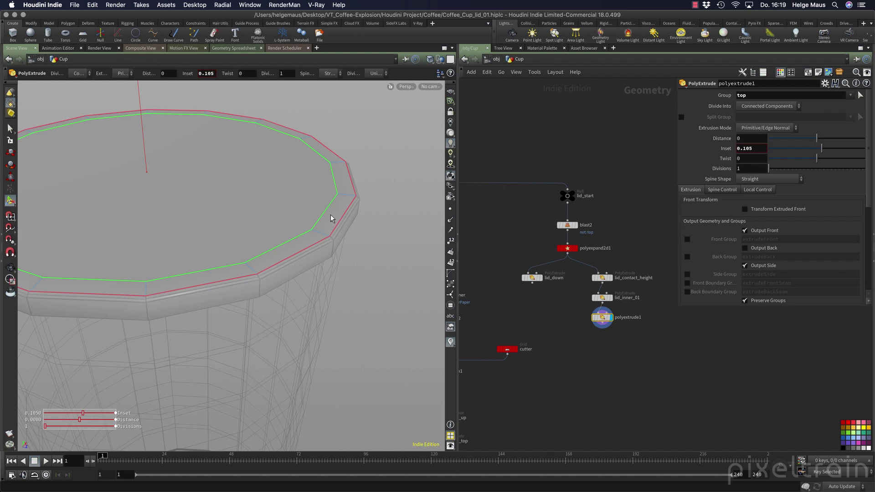
pyautogui.moveTo(770, 168); pyautogui.dragTo(772, 168)
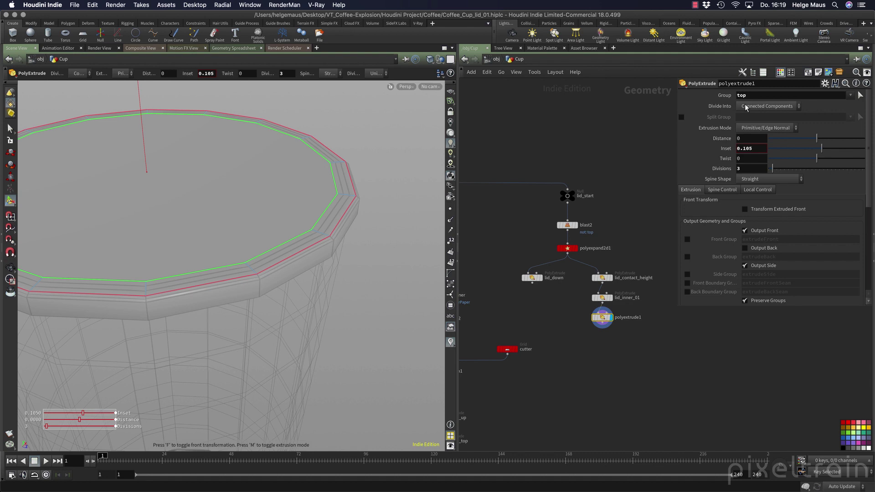
pyautogui.moveTo(773, 170); pyautogui.dragTo(753, 163)
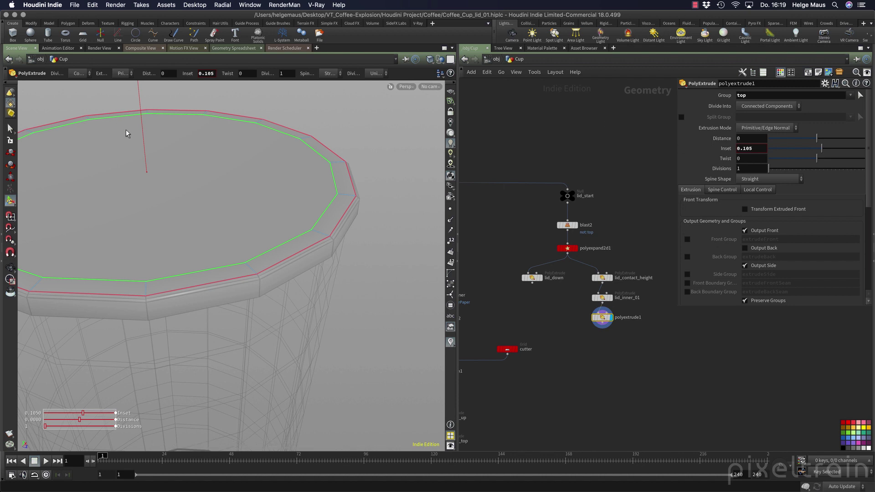
# Add and display a further PolyExtrude node connected below polyextrude1.
pyautogui.press('Escape')
pyautogui.moveTo(339, 201); pyautogui.dragTo(364, 188)
pyautogui.press('Return')
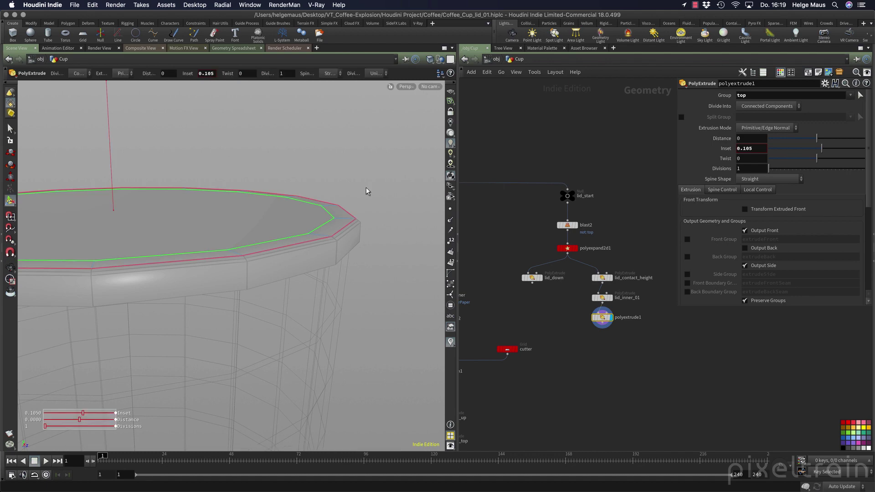
pyautogui.click(602, 326)
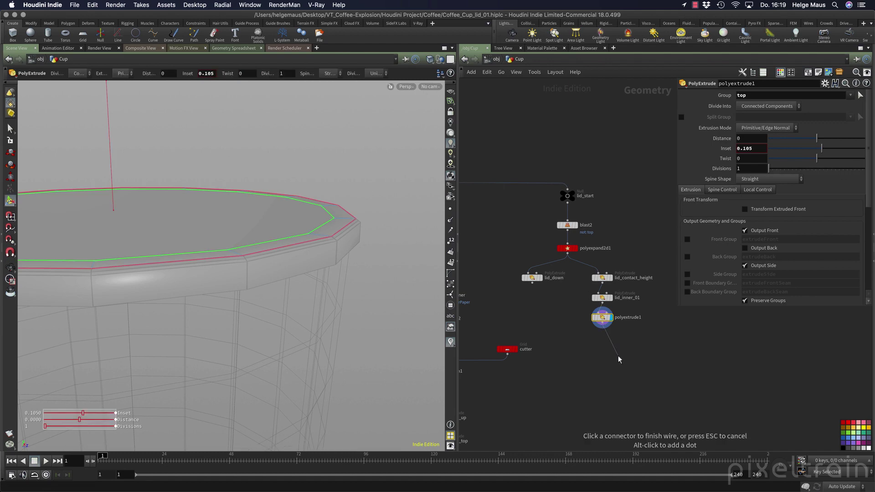
pyautogui.press('Tab')
pyautogui.write('polyex')
pyautogui.press('Return')
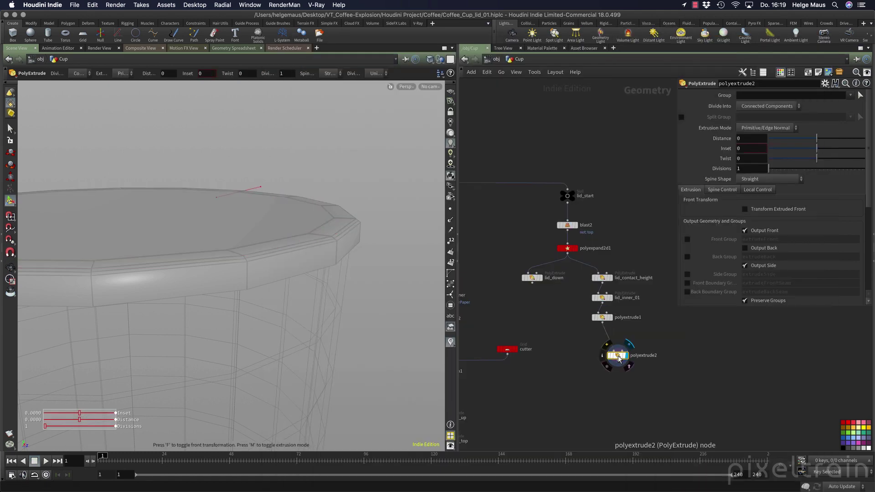
# Restrict polyextrude2 to the group top and give it a small negative Distance to sink the lid's inner face.
pyautogui.click(852, 96)
pyautogui.click(831, 106)
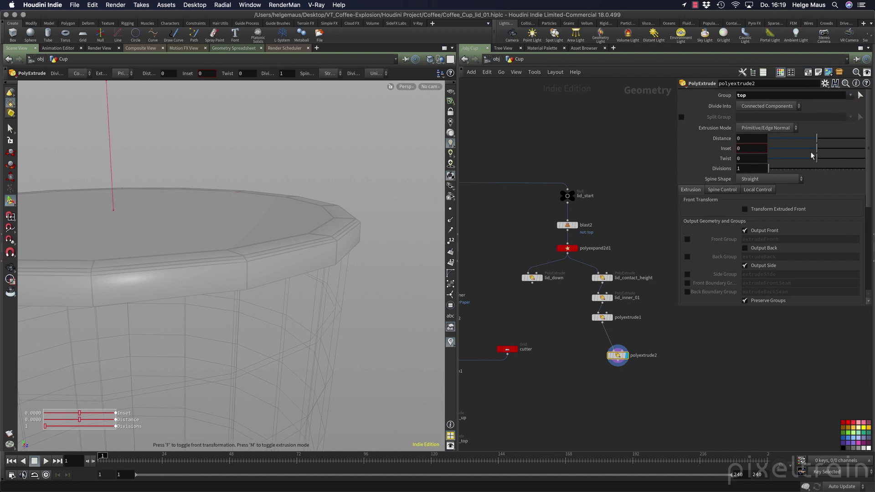
pyautogui.moveTo(817, 139); pyautogui.dragTo(816, 137)
# Duplicate polyextrude2 below itself, set the copy's Distance to 0 and Inset to 0.033, and inspect the groove from several angles.
pyautogui.moveTo(618, 358); pyautogui.dragTo(598, 362)
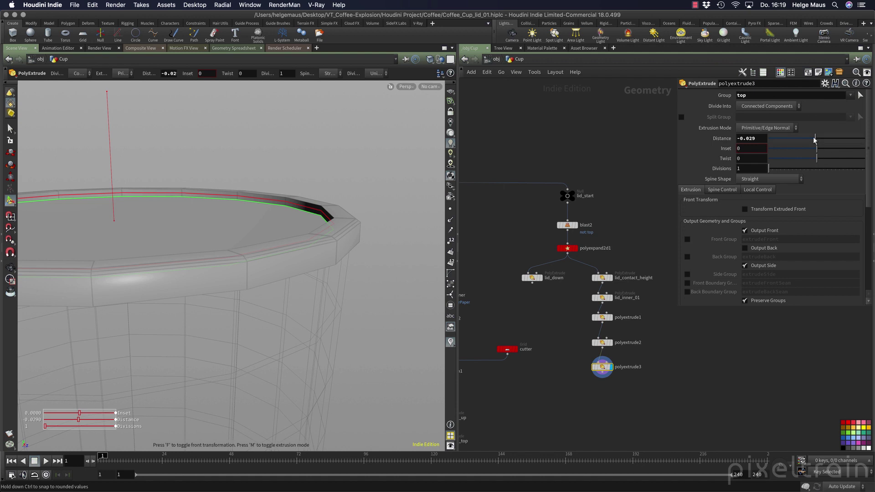
pyautogui.doubleClick(764, 138)
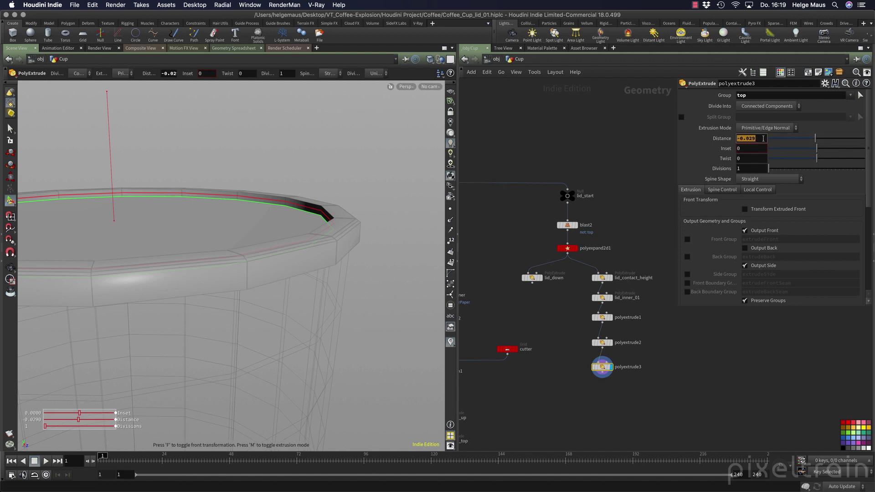
pyautogui.write('0')
pyautogui.press('Return')
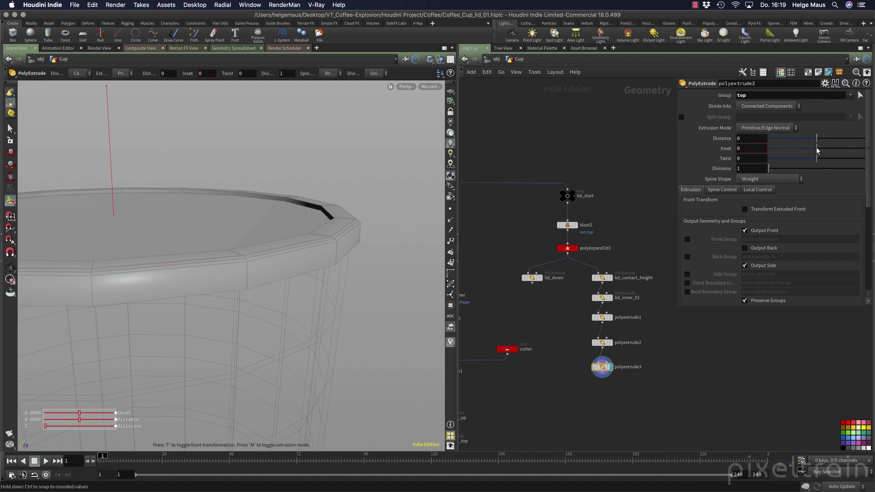
pyautogui.moveTo(817, 148); pyautogui.dragTo(818, 146)
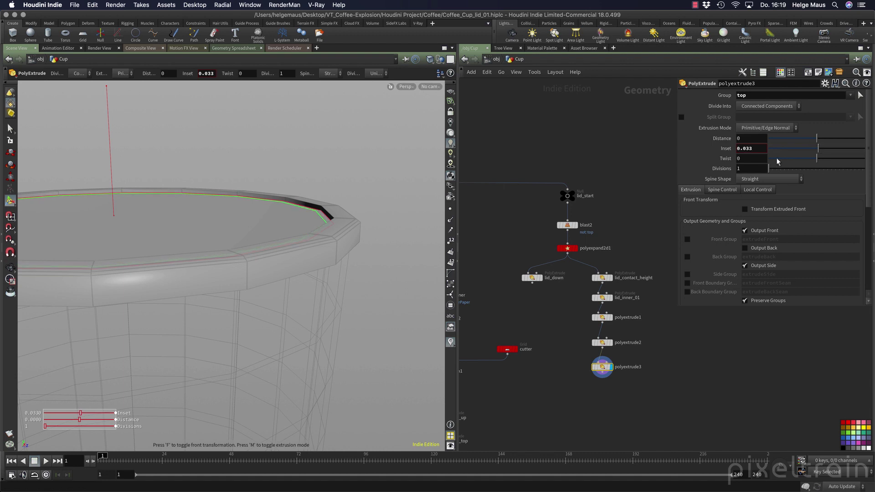
pyautogui.keyDown('alt'); pyautogui.moveTo(357, 219); pyautogui.dragTo(323, 272); pyautogui.keyUp('alt')
pyautogui.keyDown('alt'); pyautogui.moveTo(322, 271); pyautogui.dragTo(387, 278, button='middle'); pyautogui.keyUp('alt')
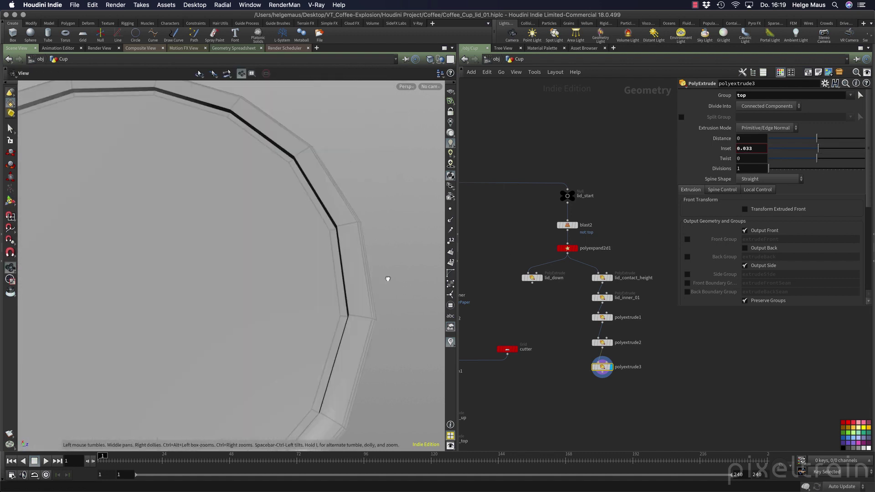
pyautogui.keyDown('alt'); pyautogui.moveTo(387, 277); pyautogui.dragTo(412, 220); pyautogui.keyUp('alt')
pyautogui.keyDown('alt'); pyautogui.moveTo(411, 220); pyautogui.dragTo(371, 227, button='right'); pyautogui.keyUp('alt')
pyautogui.keyDown('alt'); pyautogui.moveTo(371, 226); pyautogui.dragTo(365, 228); pyautogui.keyUp('alt')
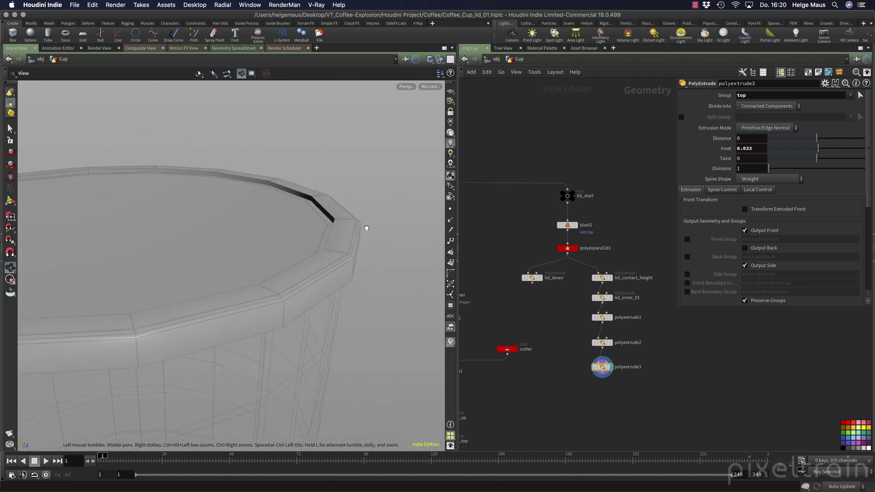
# Duplicate polyextrude3 below itself and set the copy's Distance to 0.131 and Inset to 0.042 to raise the lid's inner face.
pyautogui.moveTo(604, 371)
pyautogui.mouseDown()
pyautogui.moveTo(604, 391)
pyautogui.moveTo(599, 383)
pyautogui.mouseUp()
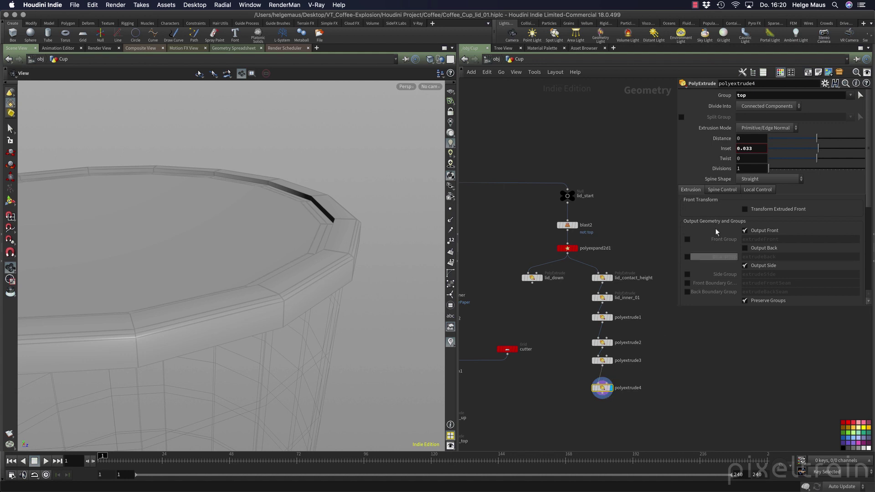
pyautogui.keyDown('ctrl'); pyautogui.middleClick(725, 150); pyautogui.keyUp('ctrl')
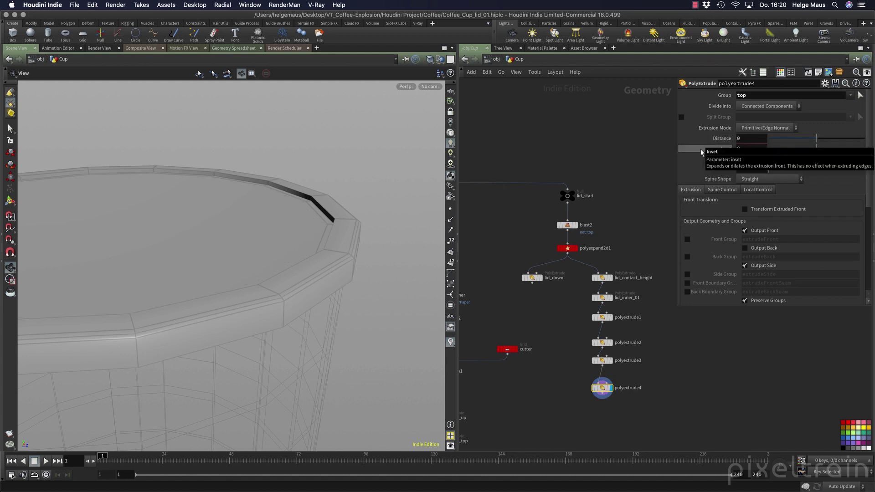
pyautogui.moveTo(817, 138); pyautogui.dragTo(819, 147)
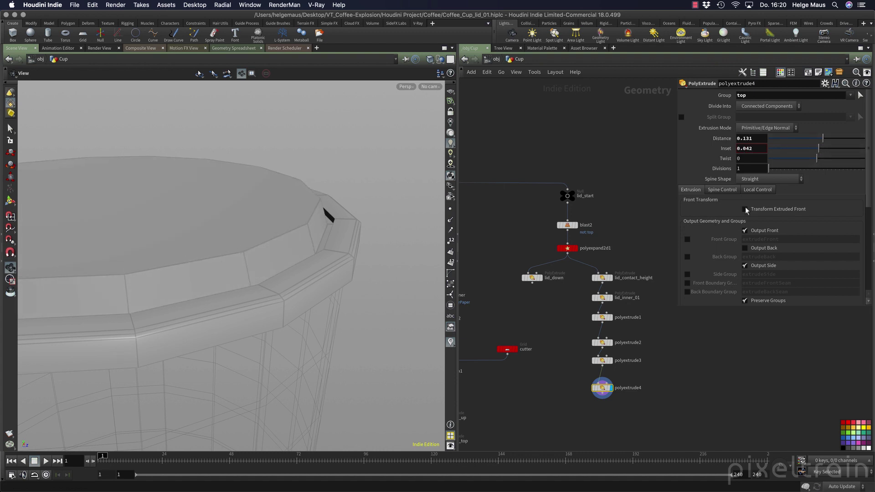
pyautogui.moveTo(412, 253); pyautogui.dragTo(410, 282)
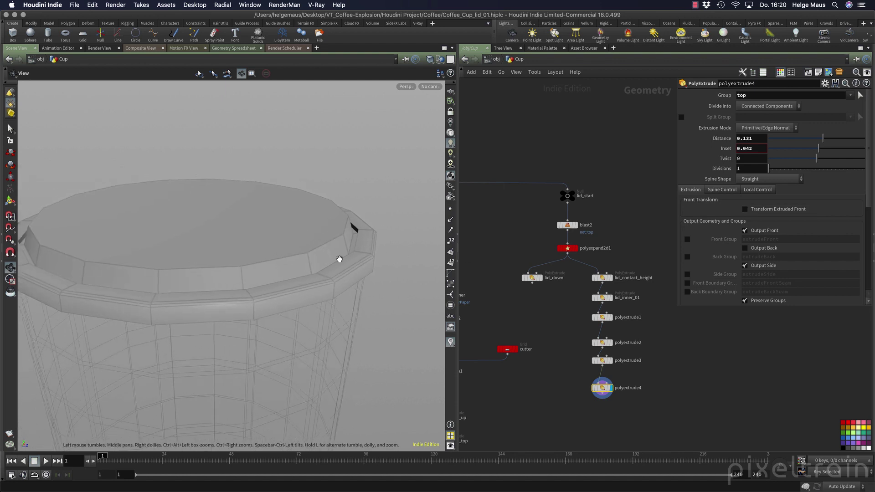
# Set polyextrude4's Divisions to 2 and duplicate it below itself, giving the copy a Distance of 0 and an Inset of 0.078.
pyautogui.moveTo(604, 389); pyautogui.dragTo(605, 383)
pyautogui.moveTo(770, 170); pyautogui.dragTo(771, 171)
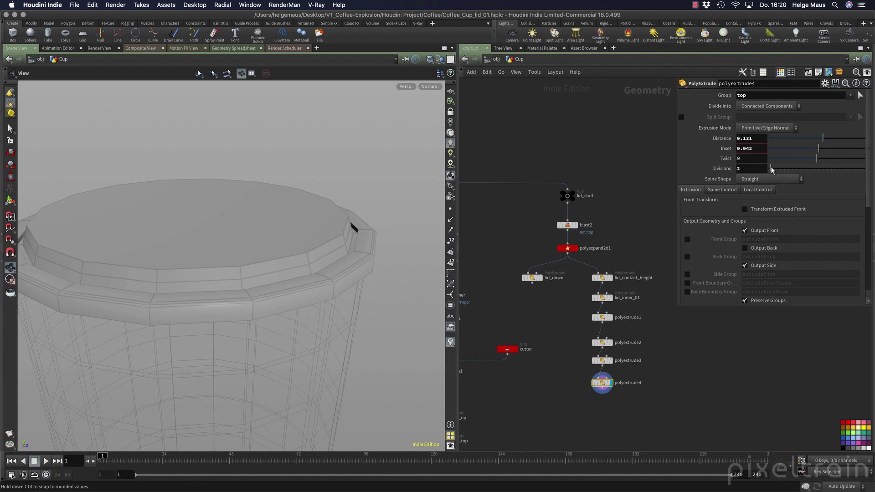
pyautogui.keyDown('alt'); pyautogui.moveTo(604, 383); pyautogui.dragTo(604, 407); pyautogui.keyUp('alt')
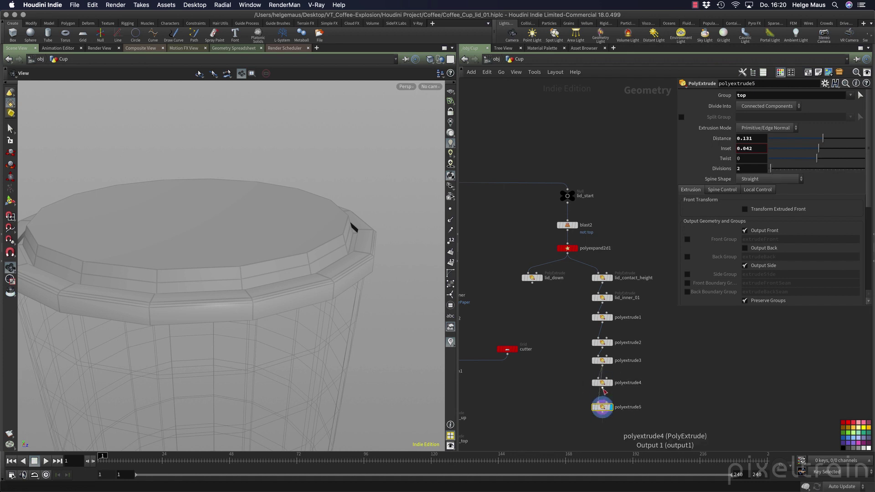
pyautogui.keyDown('ctrl'); pyautogui.middleClick(727, 138); pyautogui.keyUp('ctrl')
pyautogui.keyDown('ctrl'); pyautogui.middleClick(723, 148); pyautogui.keyUp('ctrl')
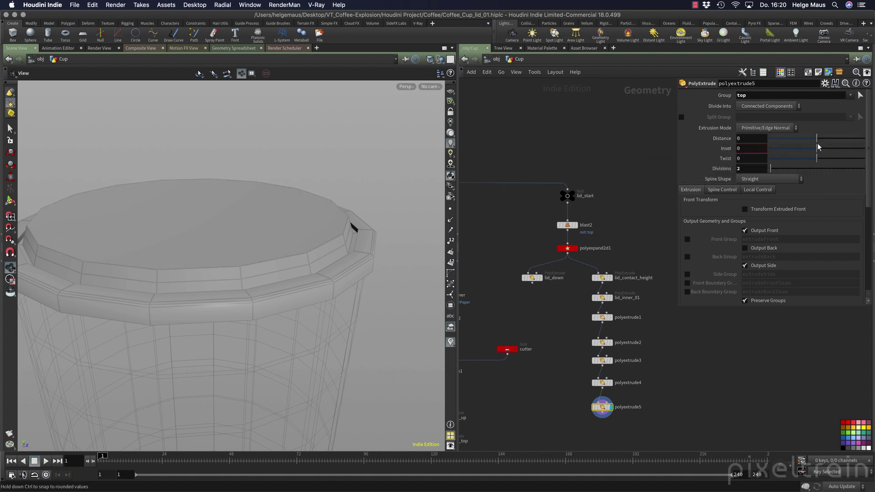
pyautogui.moveTo(816, 148); pyautogui.dragTo(818, 146)
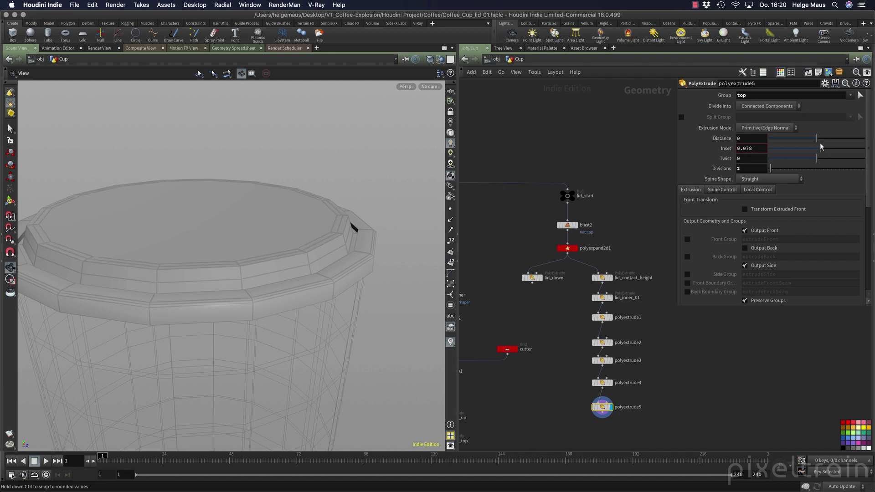
pyautogui.moveTo(821, 145); pyautogui.dragTo(821, 145)
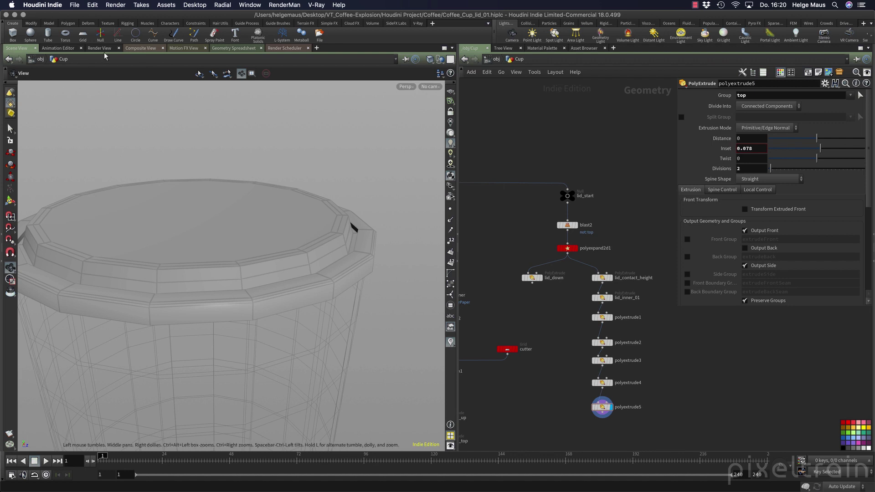
# Check the lid shapes in the reference images and compare the lid with polyextrude2 through polyextrude5 temporarily bypassed.
pyautogui.click(136, 46)
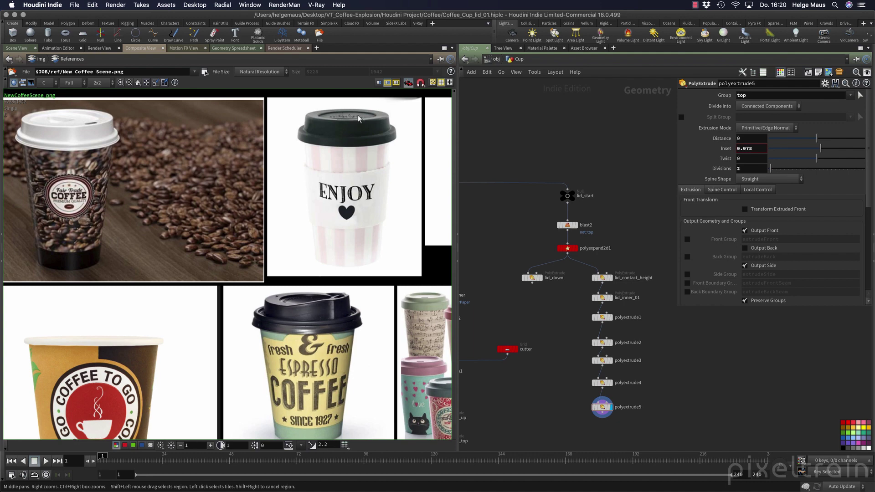
pyautogui.click(16, 48)
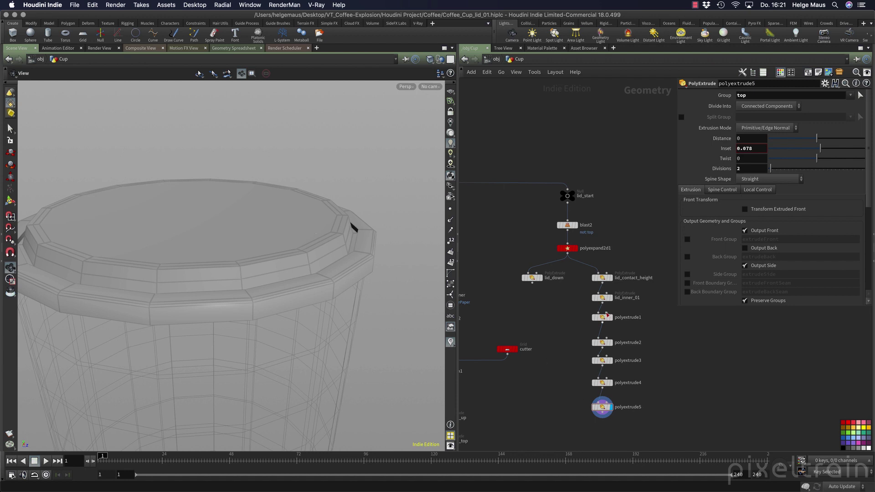
pyautogui.moveTo(662, 380); pyautogui.dragTo(628, 277, button='middle')
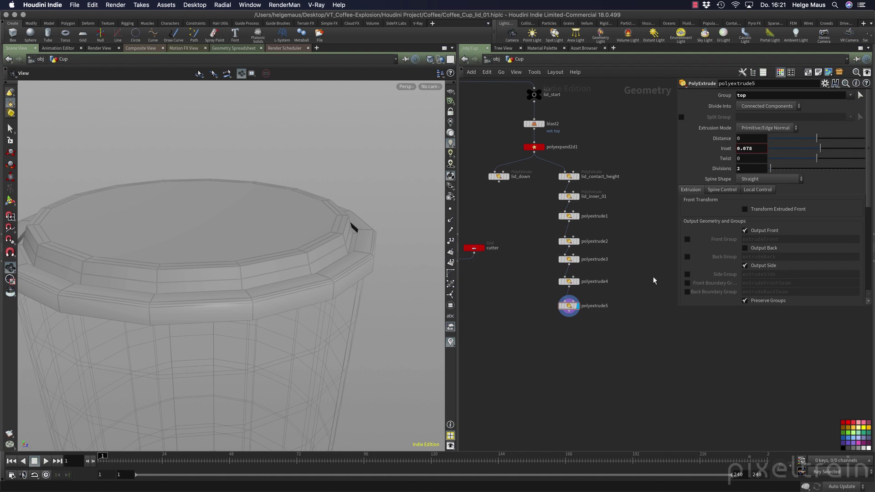
pyautogui.press('b')
pyautogui.moveTo(535, 230); pyautogui.dragTo(607, 341)
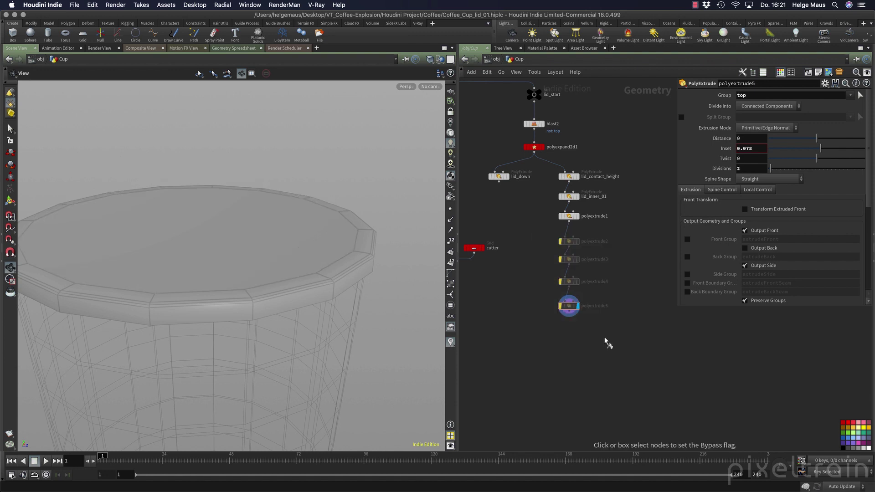
pyautogui.moveTo(546, 243); pyautogui.dragTo(605, 344)
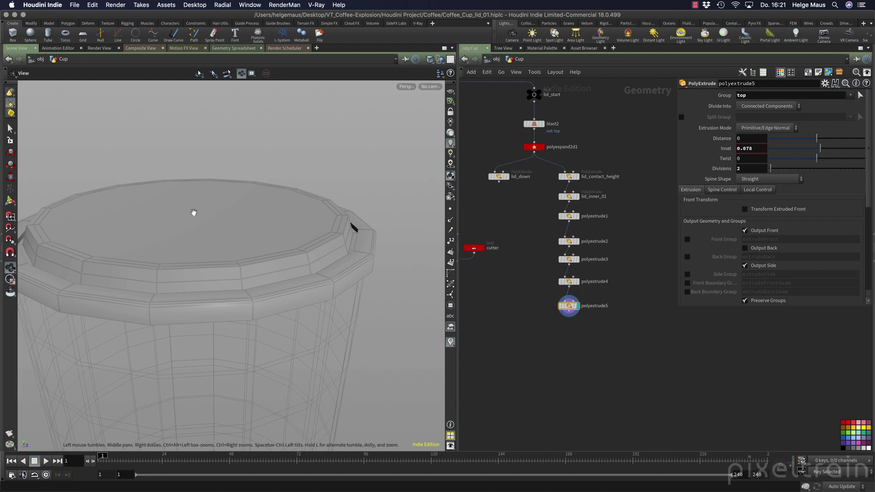
# Add another PolyExtrude node below polyextrude5, connect it to that node's output and display it.
pyautogui.press('Tab')
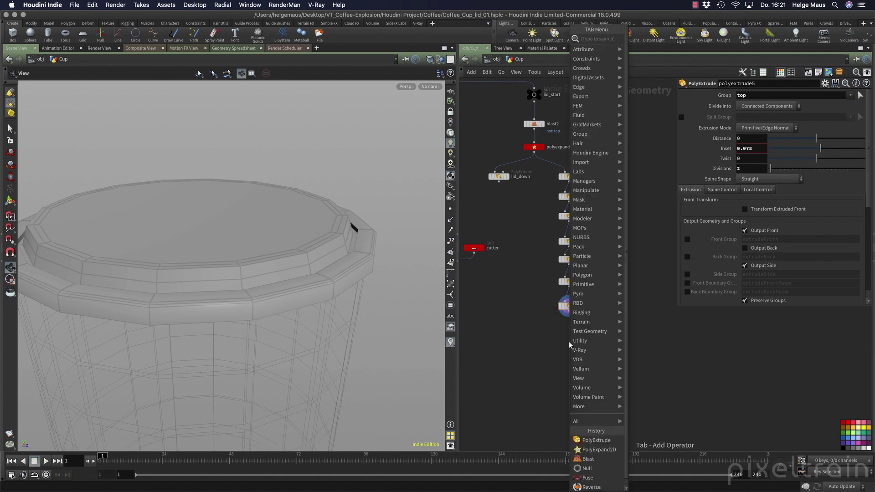
pyautogui.write('po ex')
pyautogui.press('Return')
pyautogui.click(569, 341)
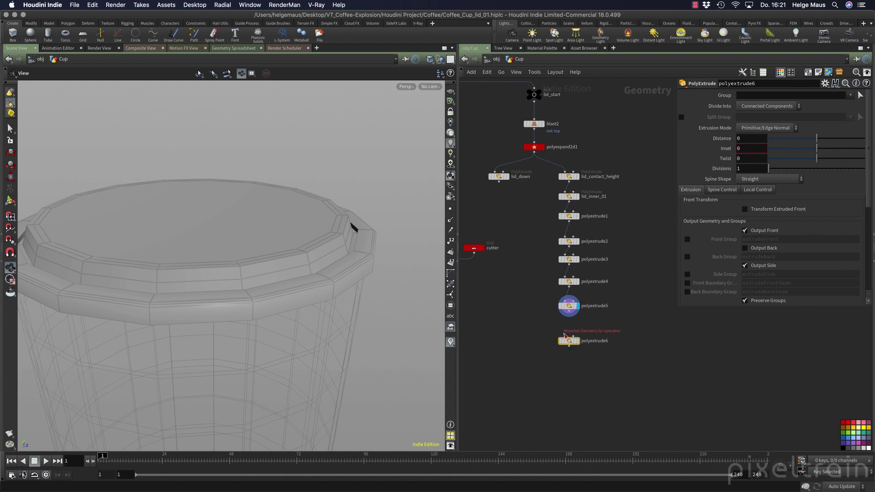
pyautogui.moveTo(569, 318); pyautogui.dragTo(569, 337)
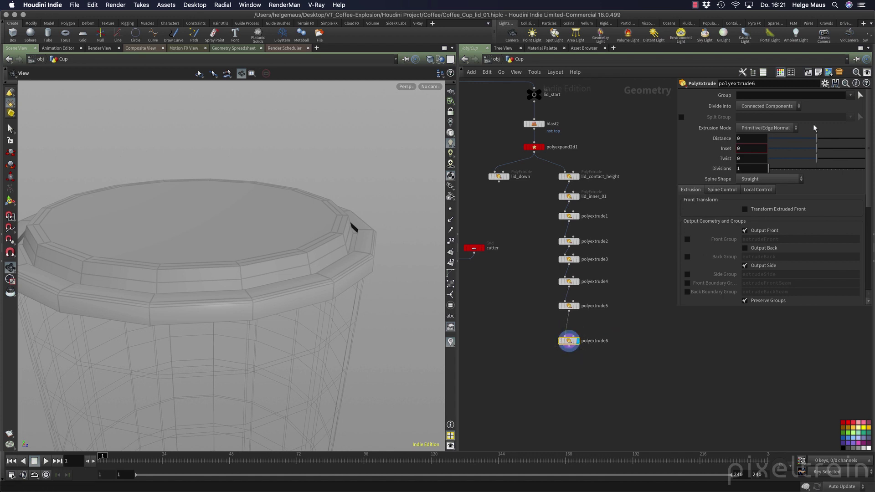
# Restrict polyextrude6 to the group top and set Inset to 0.951 and Divisions to 8 to subdivide the lid's centre.
pyautogui.click(851, 96)
pyautogui.click(831, 106)
pyautogui.moveTo(822, 149); pyautogui.dragTo(862, 149)
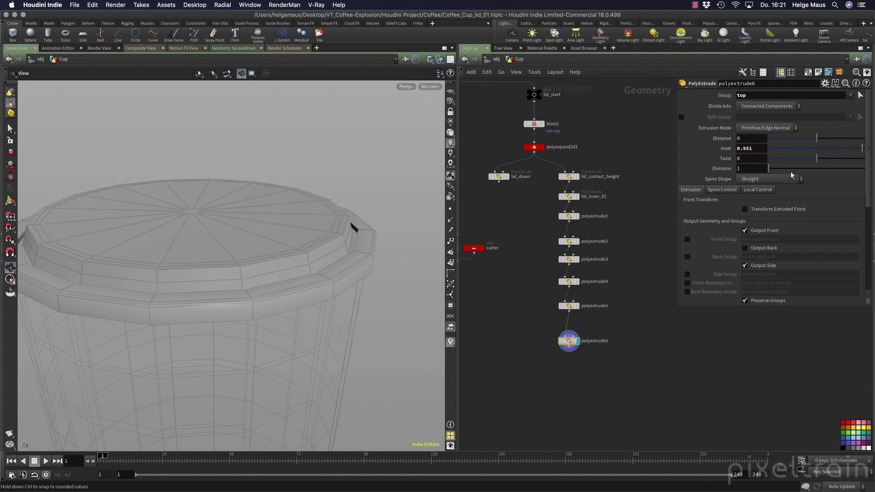
pyautogui.moveTo(769, 169); pyautogui.dragTo(783, 168)
# Preview the lid at object level with viewport subdivision and no wireframe, examining its smoothed shape from several angles.
pyautogui.moveTo(391, 168); pyautogui.dragTo(378, 160)
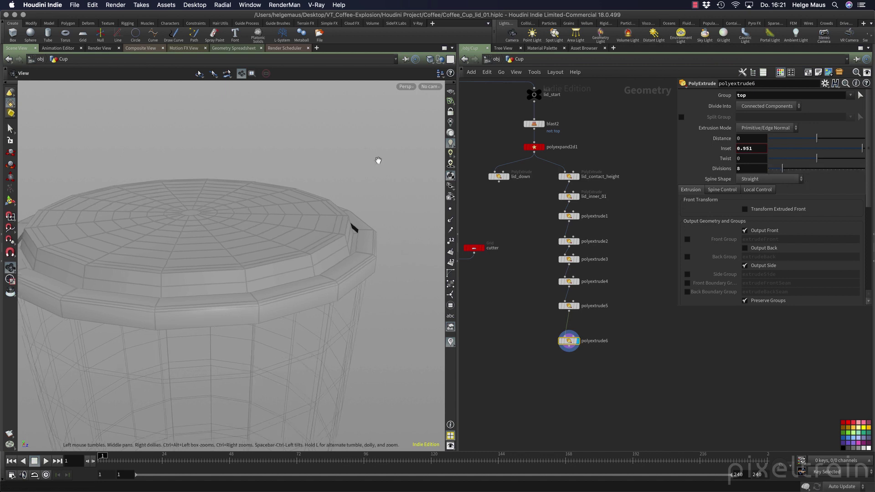
pyautogui.hotkey('shift', 'c')
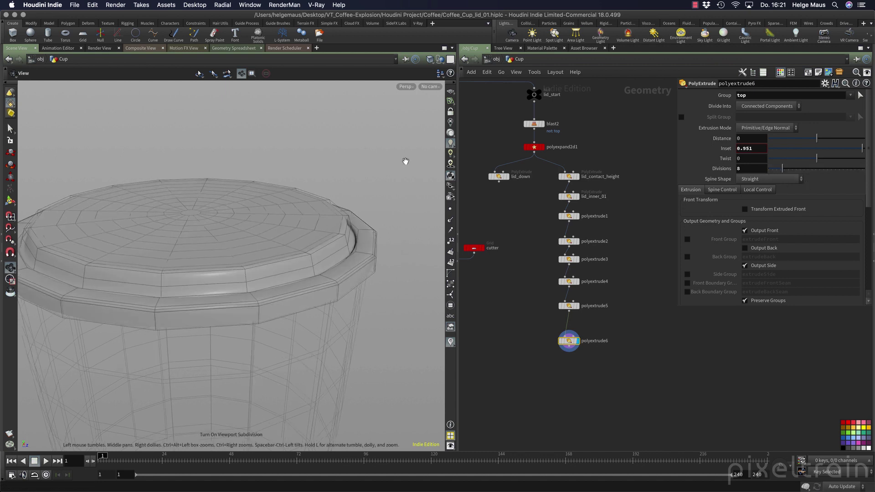
pyautogui.click(497, 59)
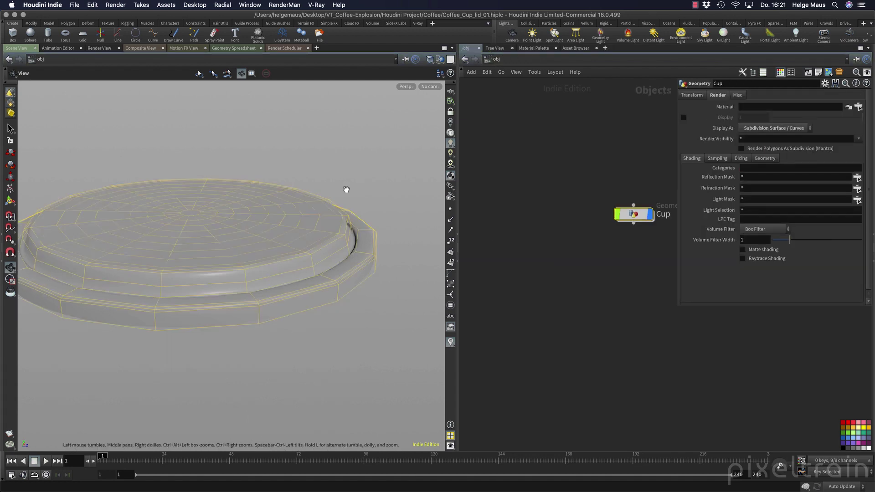
pyautogui.moveTo(346, 190); pyautogui.dragTo(271, 275)
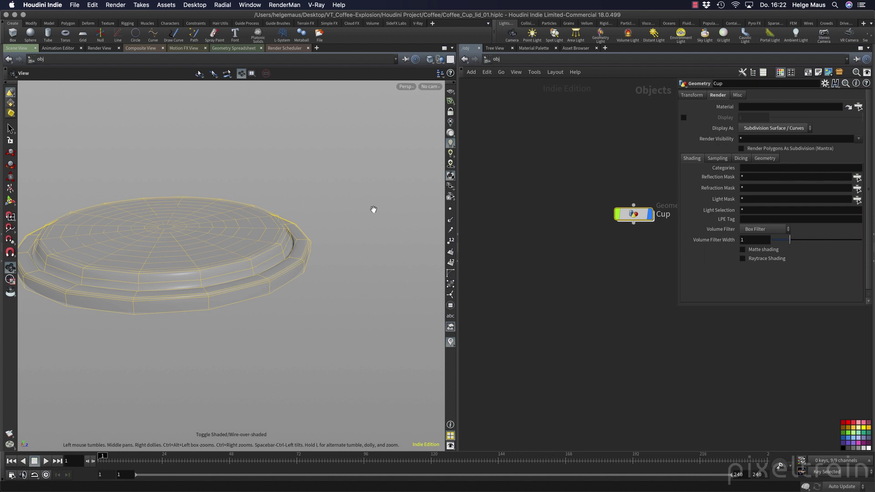
pyautogui.click(10, 129)
pyautogui.click(251, 151)
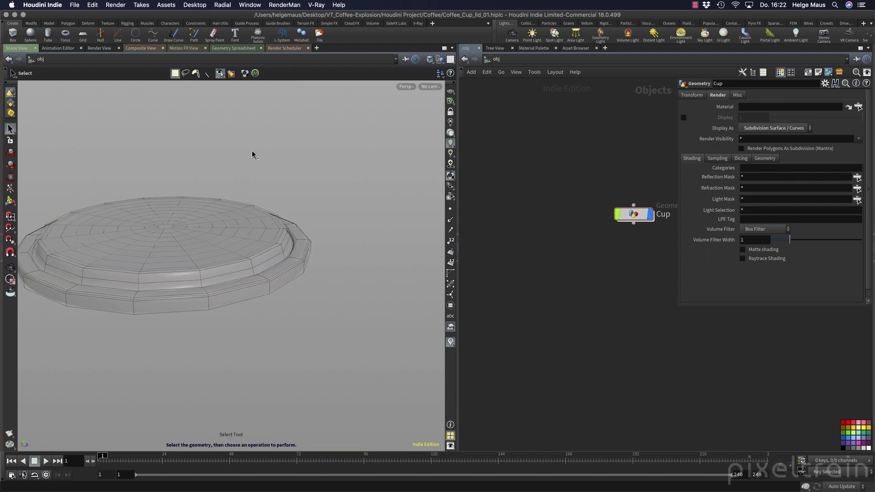
pyautogui.hotkey('shift', 'w')
pyautogui.keyDown('alt'); pyautogui.moveTo(252, 151); pyautogui.dragTo(288, 248); pyautogui.keyUp('alt')
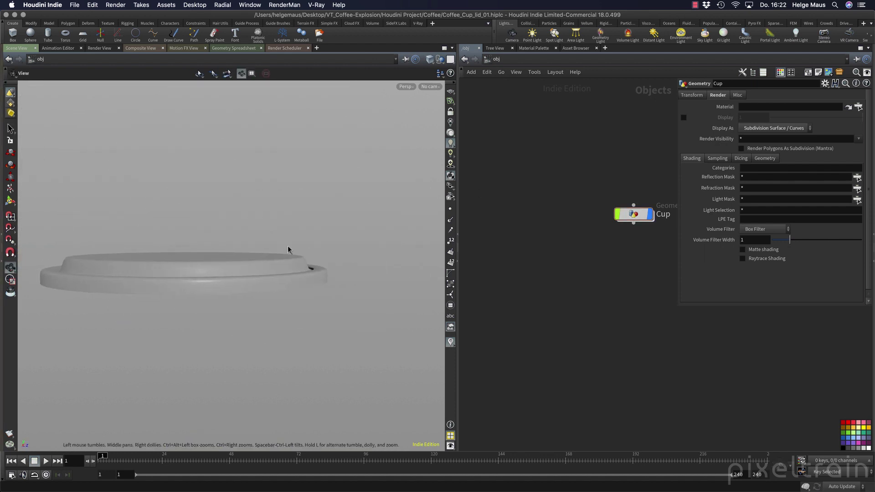
pyautogui.moveTo(269, 299); pyautogui.dragTo(278, 335)
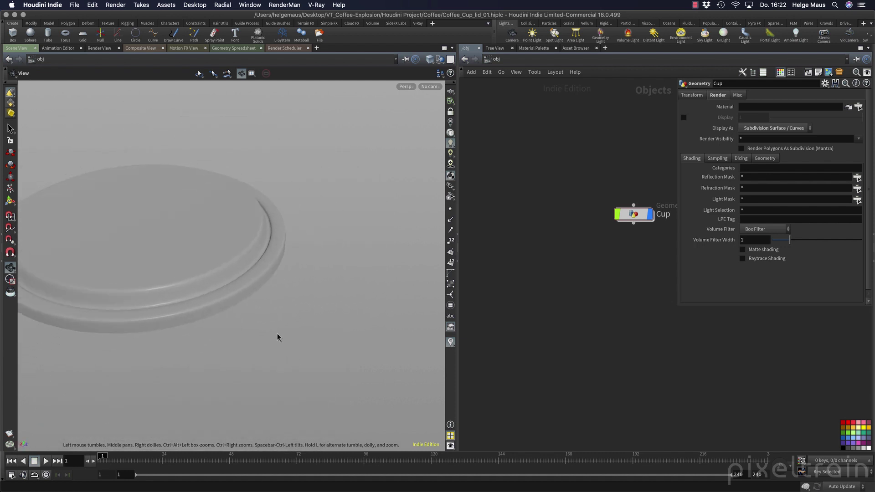
# Return inside the Cup object with the wire-over-shaded, unsubdivided display and examine the edges around the lid's inner groove.
pyautogui.press('s')
pyautogui.doubleClick(634, 214)
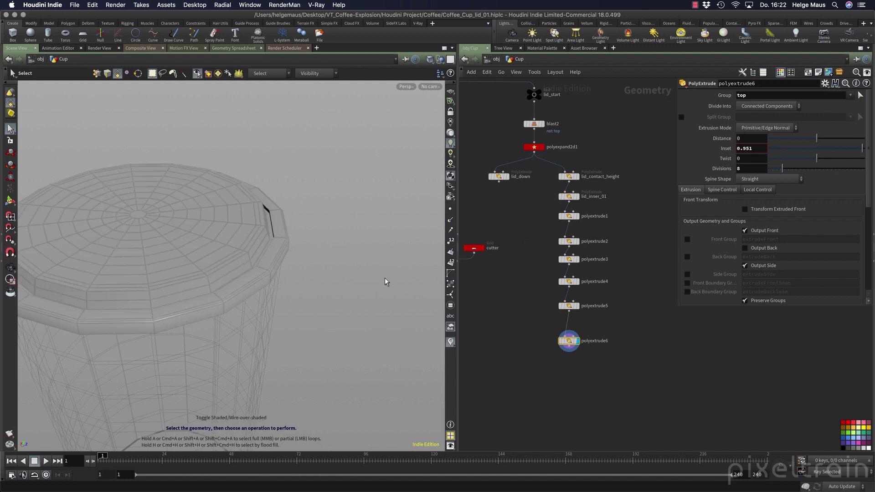
pyautogui.press('Escape')
pyautogui.moveTo(340, 307); pyautogui.dragTo(366, 273)
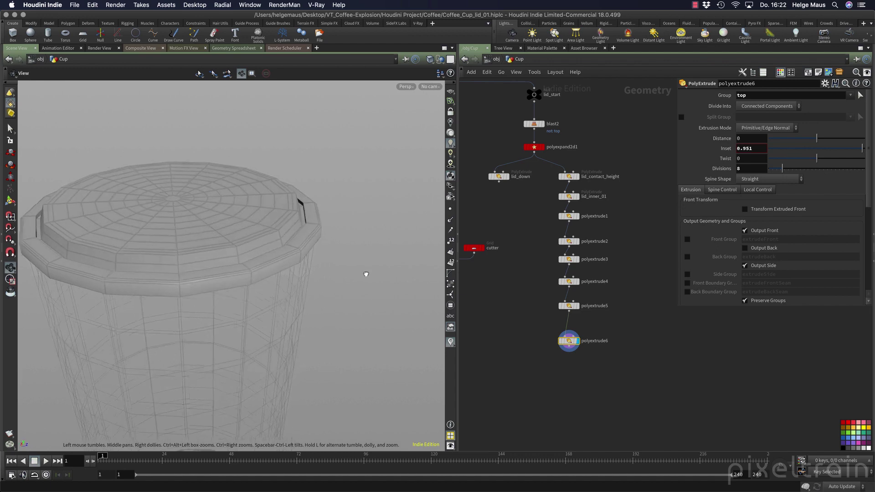
pyautogui.press('s')
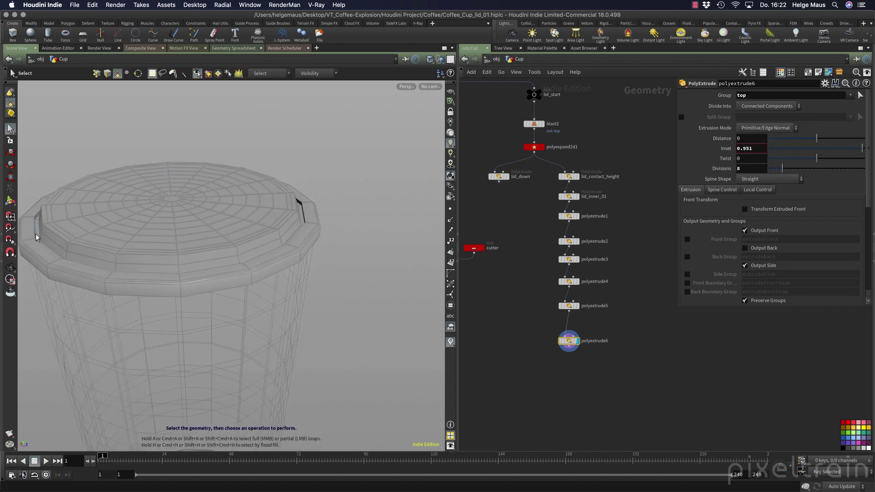